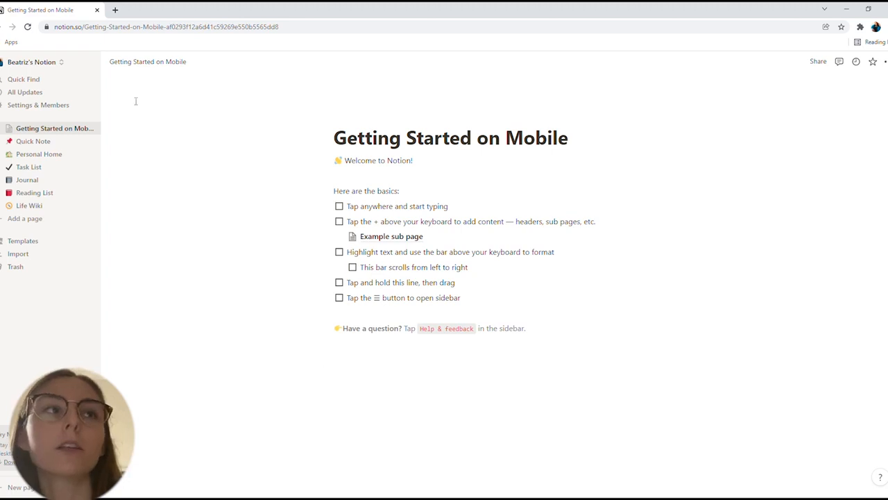
Open the workspace's upgrade plans and compare the Personal, Personal Pro, Team and Enterprise features, prices and the students and educators offer.
{"action": "left_click", "coordinate": [48, 109]}
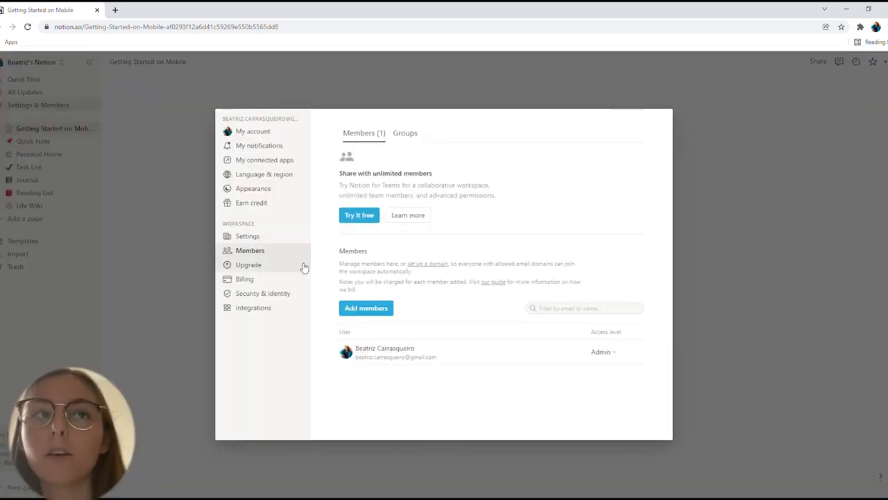
{"action": "left_click", "coordinate": [258, 264]}
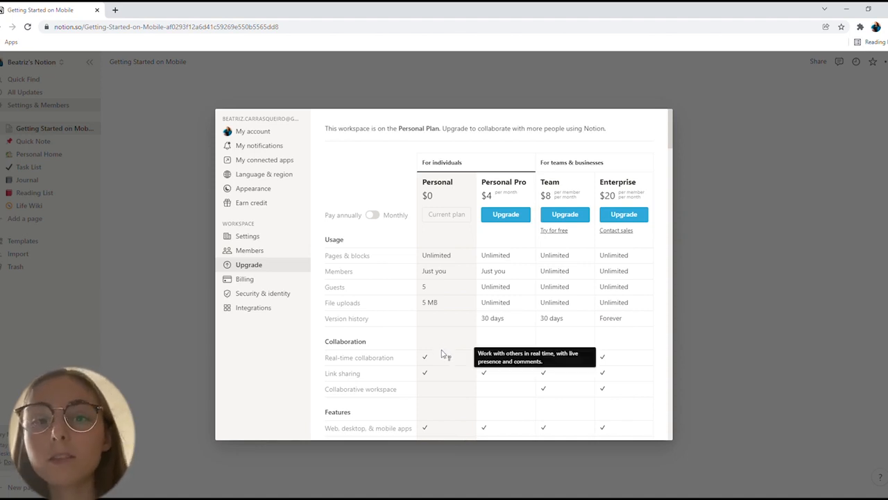
{"action": "mouse_move", "coordinate": [451, 374]}
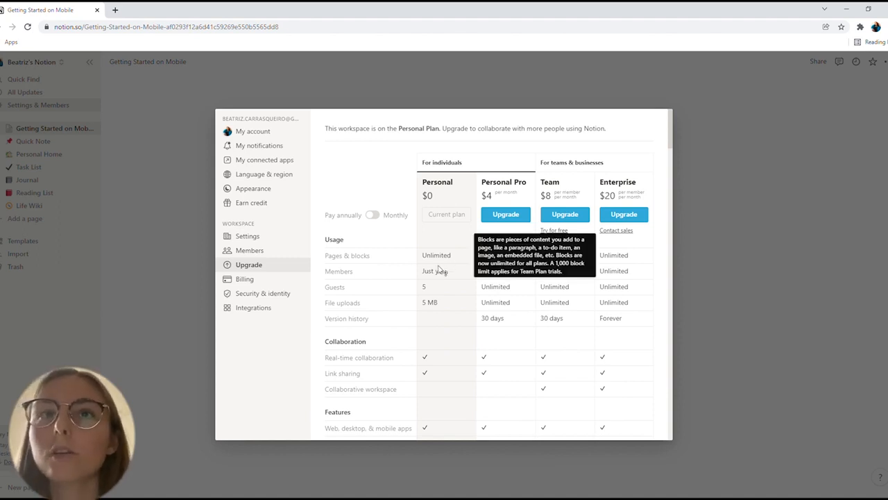
{"action": "mouse_move", "coordinate": [492, 315]}
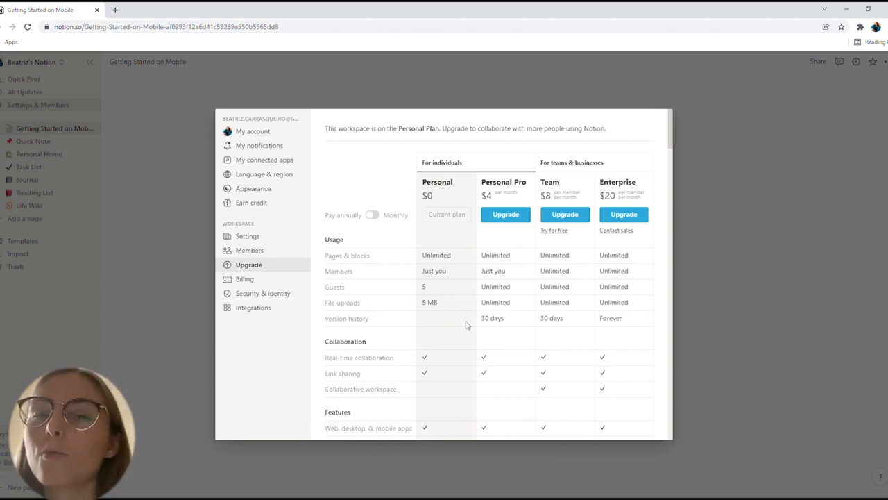
{"action": "scroll", "coordinate": [466, 325], "scroll_direction": "down", "scroll_amount": 4}
{"action": "scroll", "coordinate": [466, 325], "scroll_direction": "up", "scroll_amount": 2}
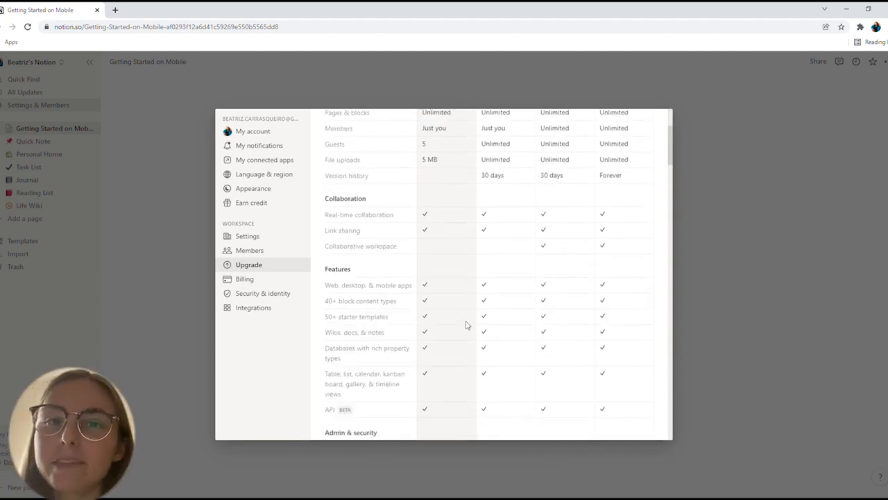
{"action": "mouse_move", "coordinate": [466, 324]}
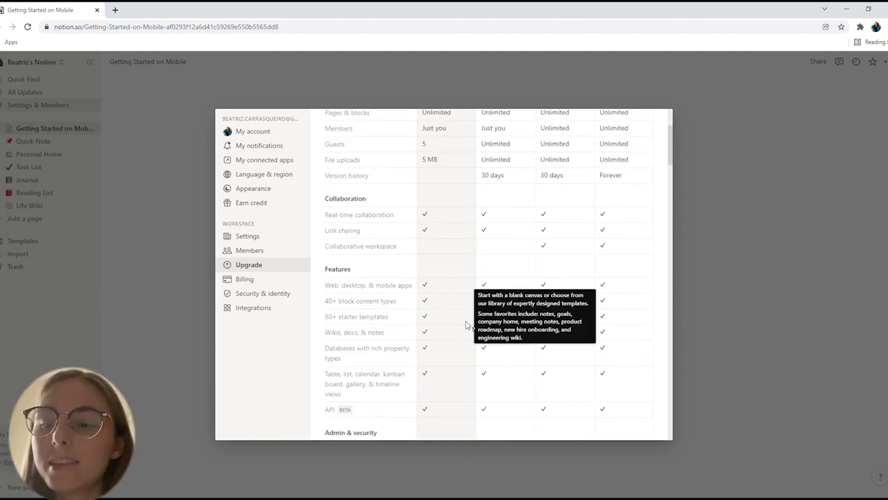
{"action": "scroll", "coordinate": [484, 278], "scroll_direction": "up", "scroll_amount": 3}
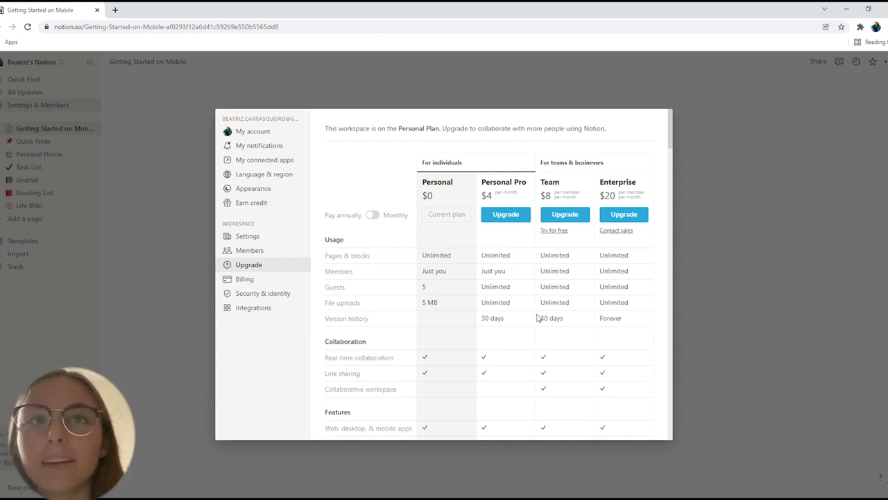
{"action": "scroll", "coordinate": [538, 317], "scroll_direction": "down", "scroll_amount": 10}
{"action": "scroll", "coordinate": [513, 340], "scroll_direction": "up", "scroll_amount": 1}
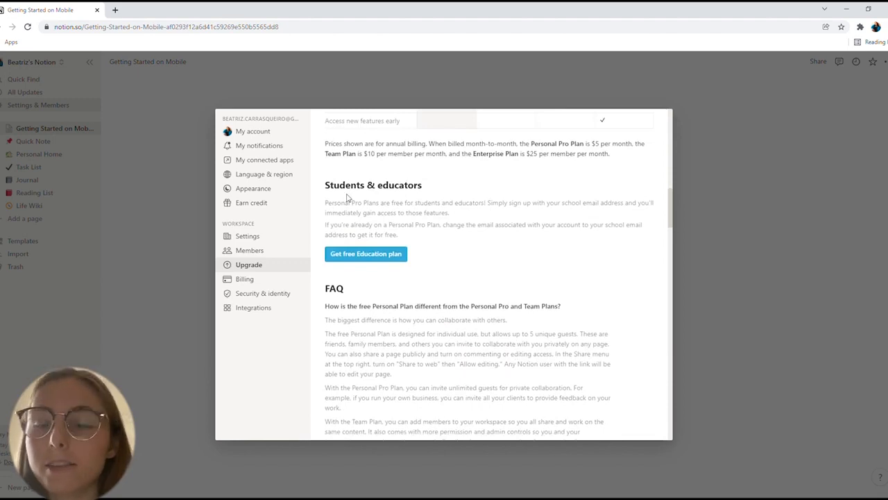
Check the account's eligibility for the free Education plan and close the workspace settings.
{"action": "left_click", "coordinate": [367, 255]}
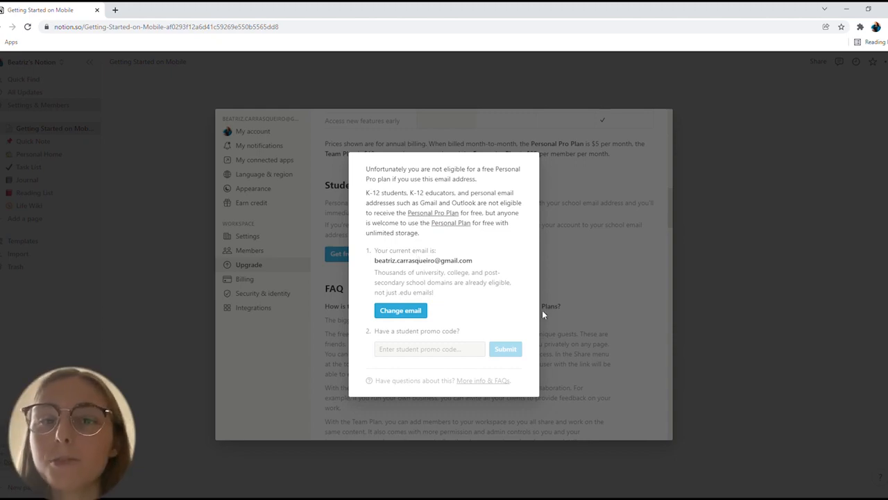
{"action": "left_click", "coordinate": [742, 248]}
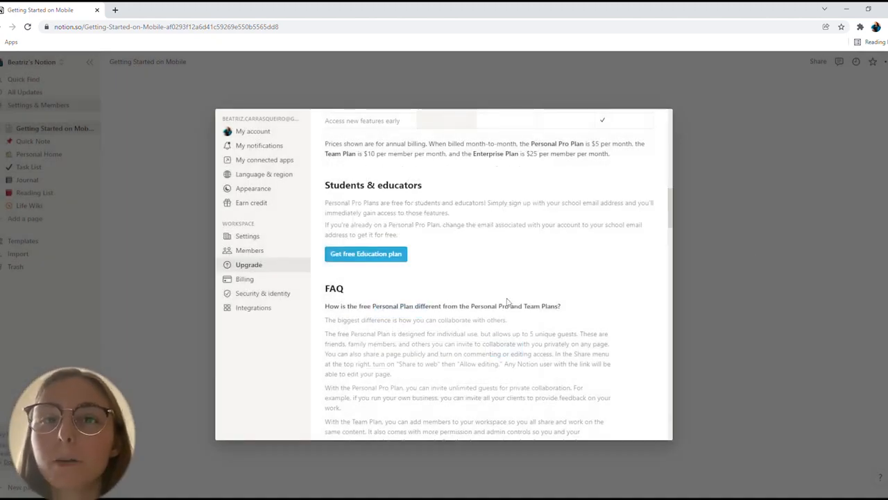
{"action": "left_click", "coordinate": [734, 194]}
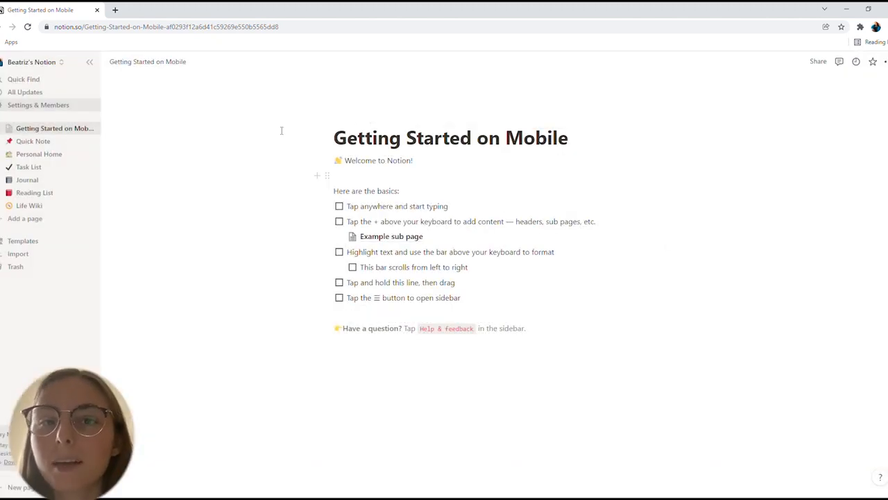
Preview the Life Wiki template from the Personal templates and add it to the workspace.
{"action": "left_click", "coordinate": [38, 245]}
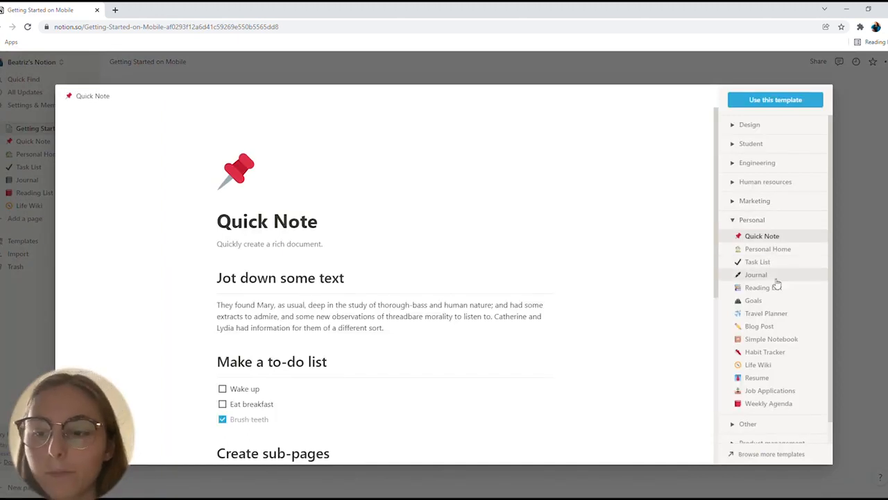
{"action": "left_click", "coordinate": [789, 366]}
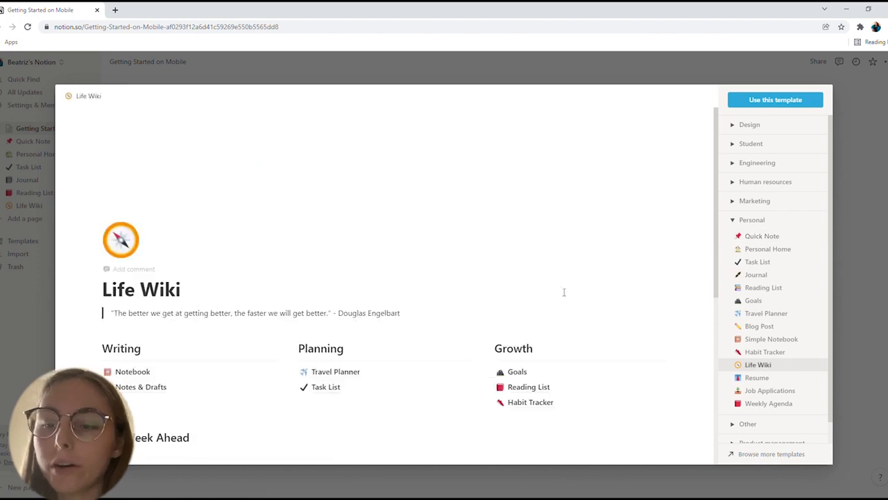
{"action": "scroll", "coordinate": [565, 293], "scroll_direction": "down", "scroll_amount": 3}
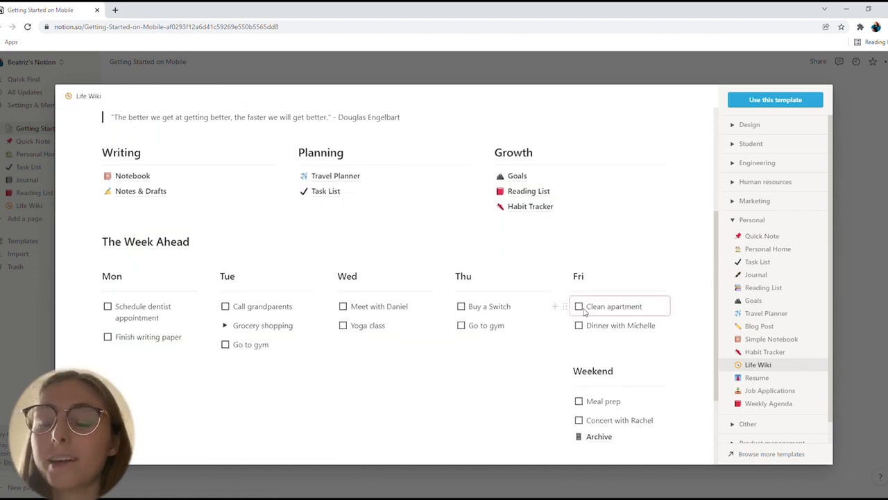
{"action": "scroll", "coordinate": [527, 340], "scroll_direction": "down", "scroll_amount": 2}
{"action": "scroll", "coordinate": [520, 382], "scroll_direction": "up", "scroll_amount": 5}
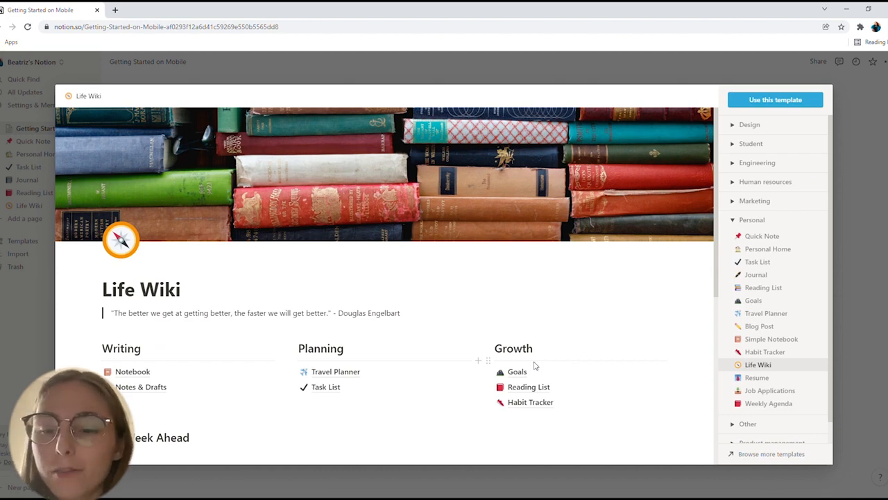
{"action": "left_click", "coordinate": [789, 101]}
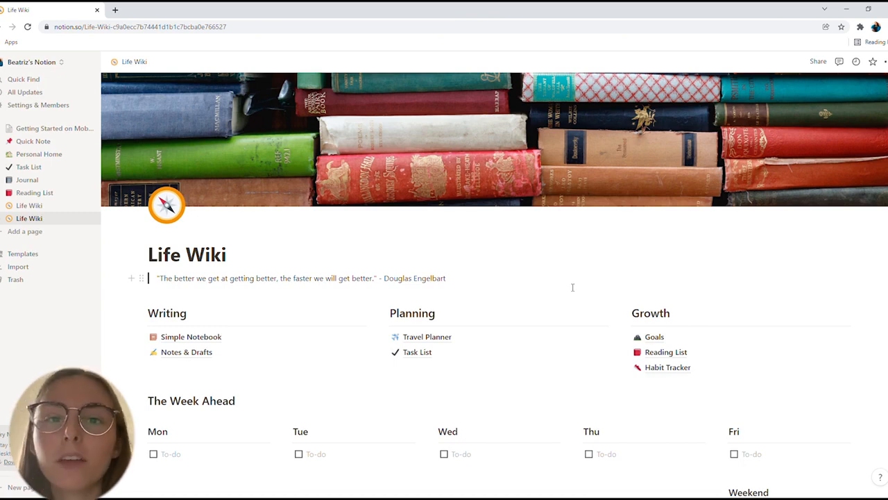
Review the gallery, upload and link options for changing the Life Wiki page's cover.
{"action": "scroll", "coordinate": [770, 123], "scroll_direction": "down", "scroll_amount": 1}
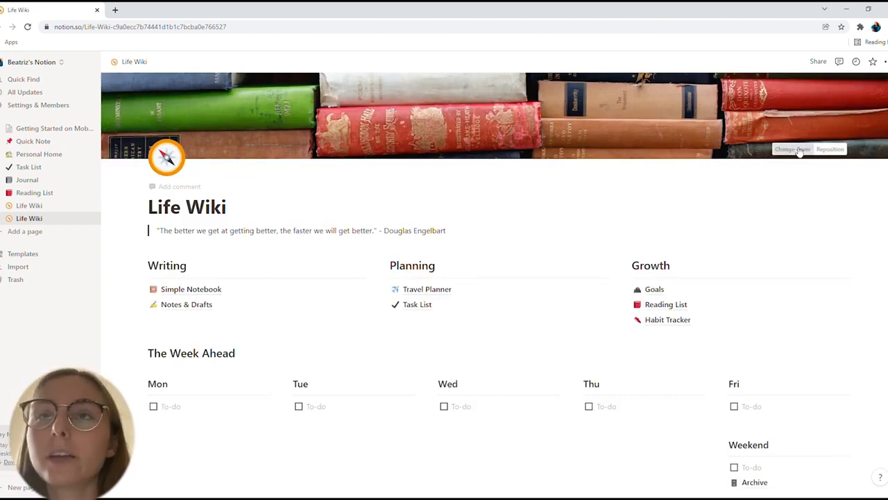
{"action": "left_click", "coordinate": [793, 149]}
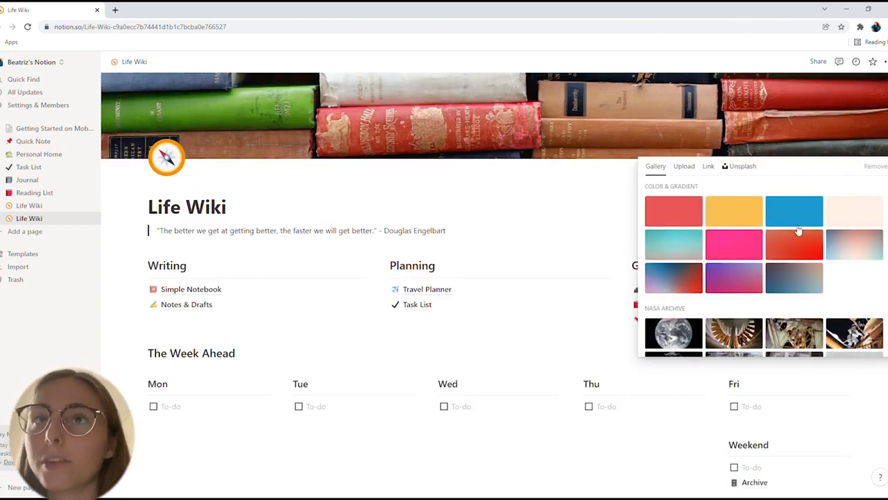
{"action": "left_click", "coordinate": [697, 172]}
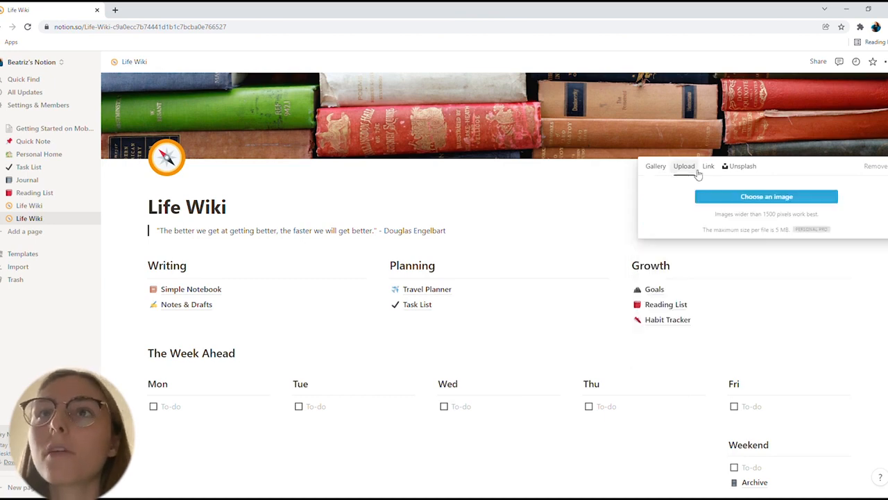
{"action": "left_click", "coordinate": [707, 168]}
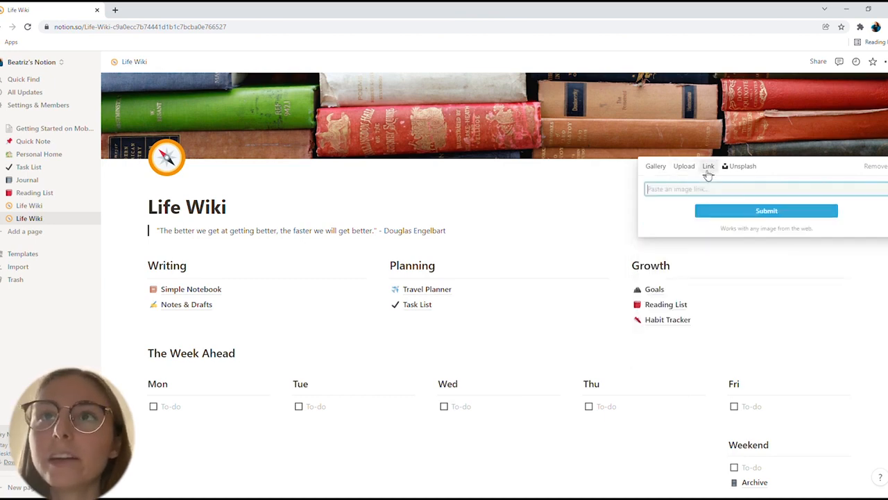
{"action": "left_click", "coordinate": [128, 175]}
Browse the emoji choices for the Life Wiki page's icon and close the picker without choosing one.
{"action": "left_click", "coordinate": [166, 157]}
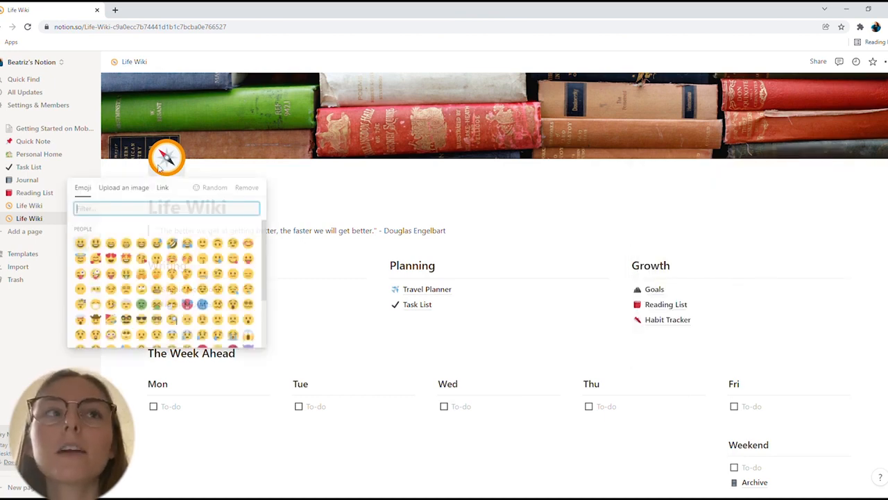
{"action": "scroll", "coordinate": [187, 277], "scroll_direction": "down", "scroll_amount": 2}
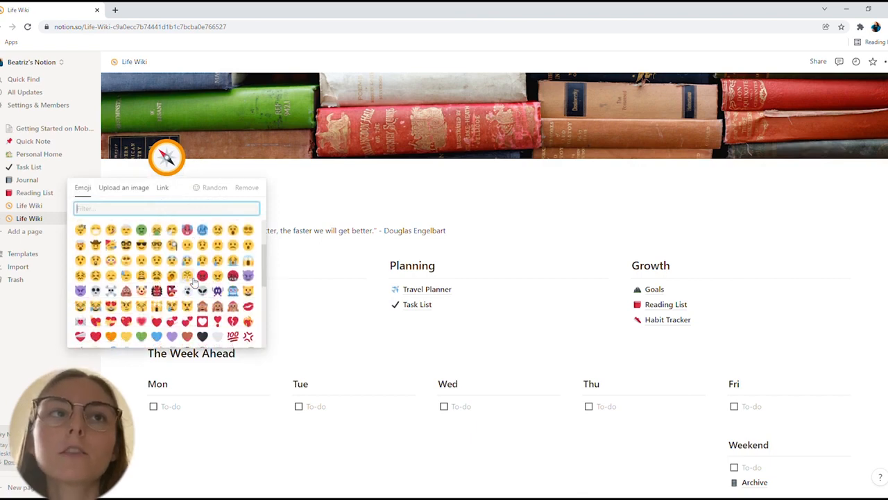
{"action": "scroll", "coordinate": [188, 278], "scroll_direction": "up", "scroll_amount": 2}
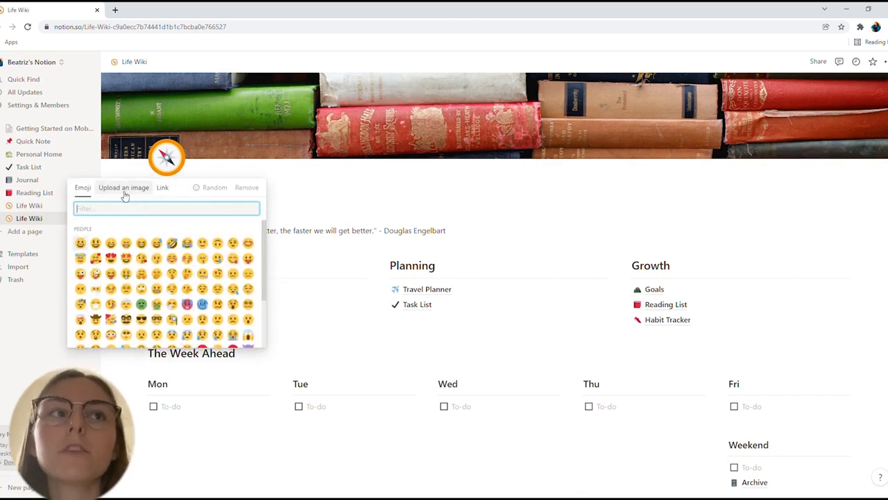
{"action": "left_click", "coordinate": [478, 244]}
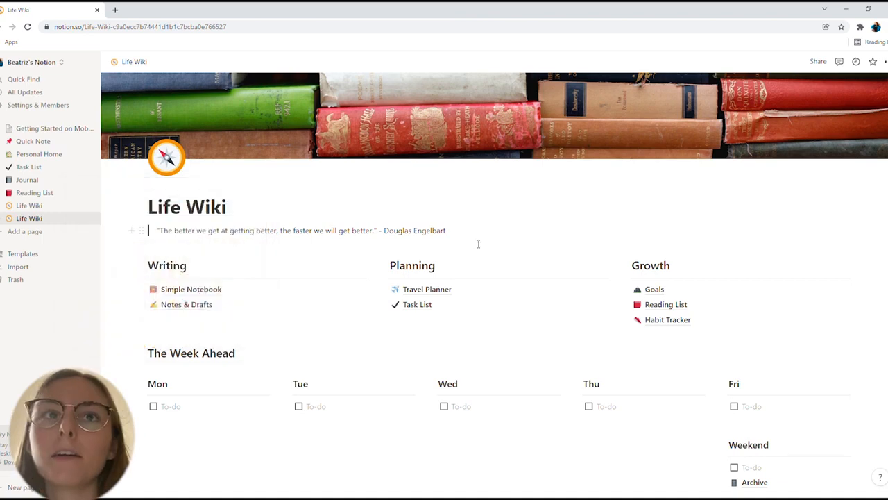
View the actions available for the quote block under the Life Wiki title, leaving the block as it is.
{"action": "left_click", "coordinate": [470, 242]}
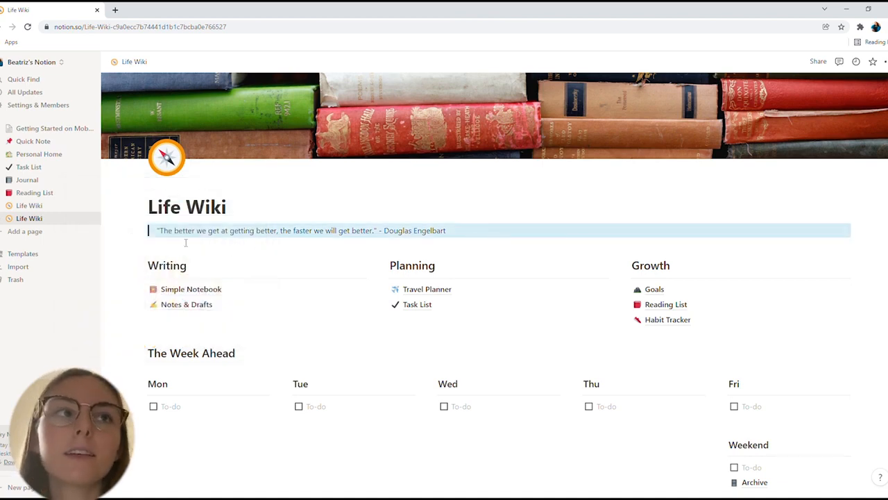
{"action": "left_click", "coordinate": [141, 231]}
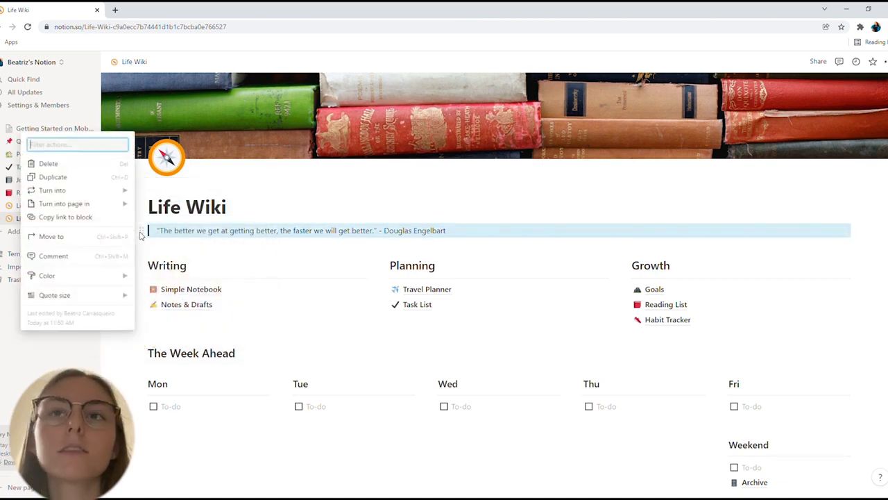
{"action": "left_click", "coordinate": [458, 234]}
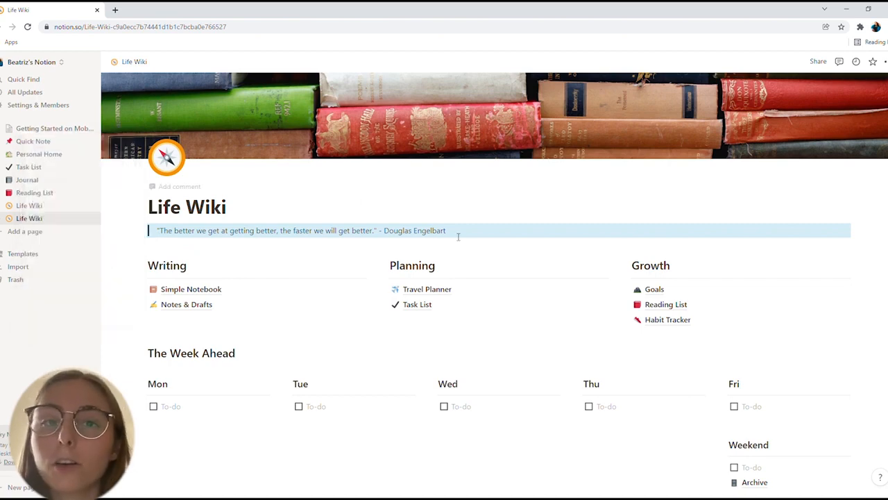
{"action": "left_click", "coordinate": [454, 238]}
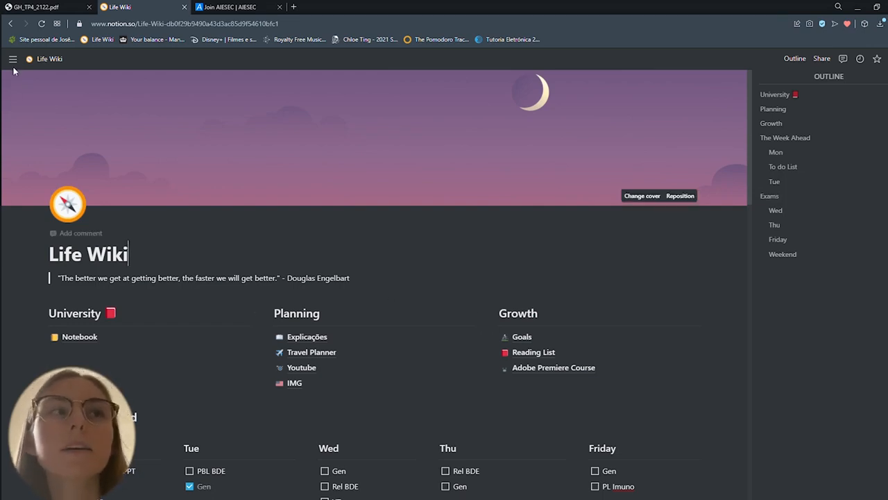
Open the notification and personal settings from the customized Life Wiki page's workspace and set the appearance to Light.
{"action": "mouse_move", "coordinate": [13, 59]}
{"action": "left_click", "coordinate": [43, 132]}
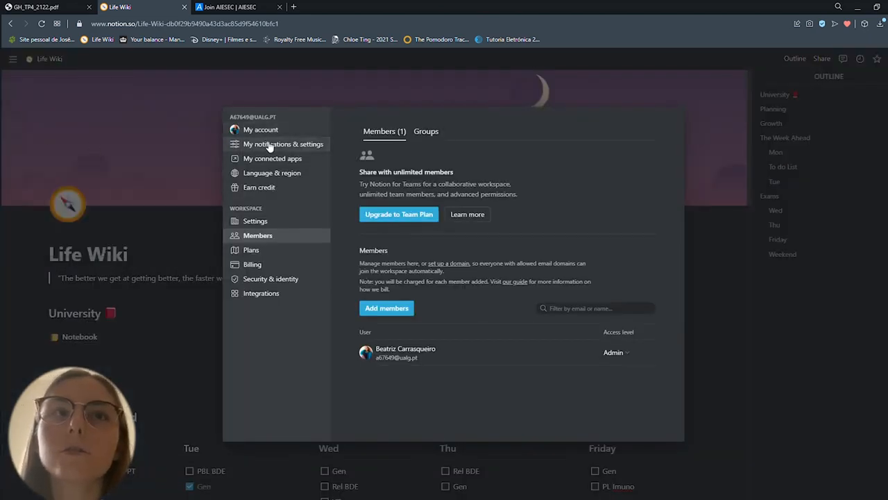
{"action": "left_click", "coordinate": [269, 144]}
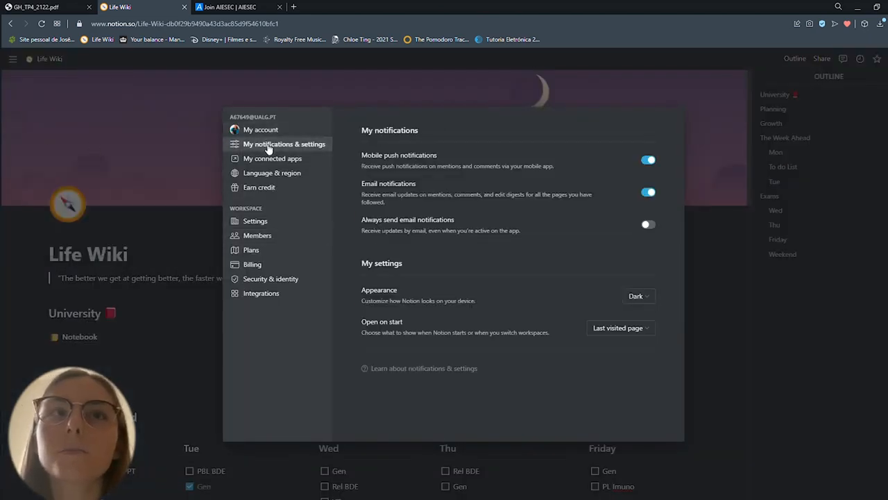
{"action": "left_click", "coordinate": [644, 296]}
{"action": "left_click", "coordinate": [667, 296]}
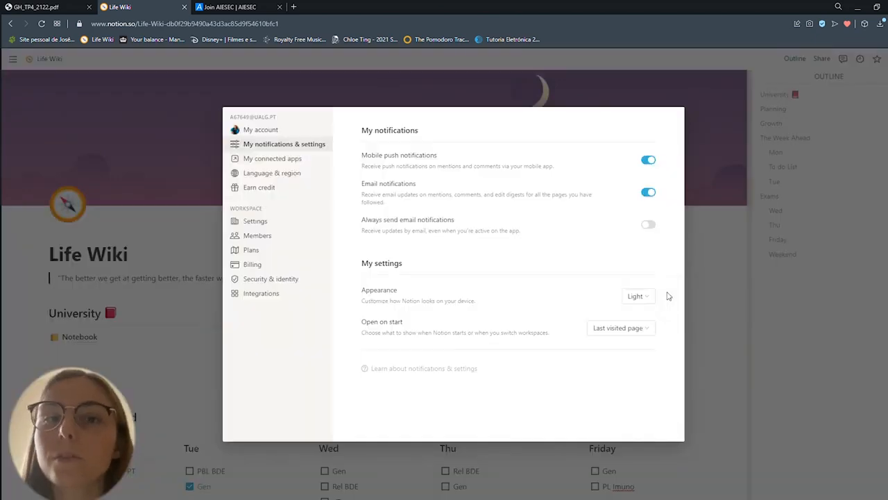
Set the appearance back to Dark and close the settings.
{"action": "left_click", "coordinate": [644, 296]}
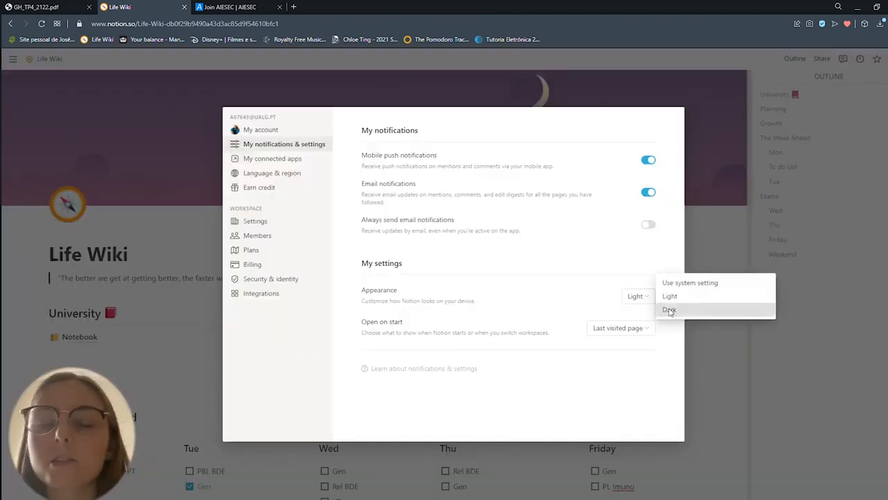
{"action": "left_click", "coordinate": [670, 310]}
{"action": "key", "text": "Escape"}
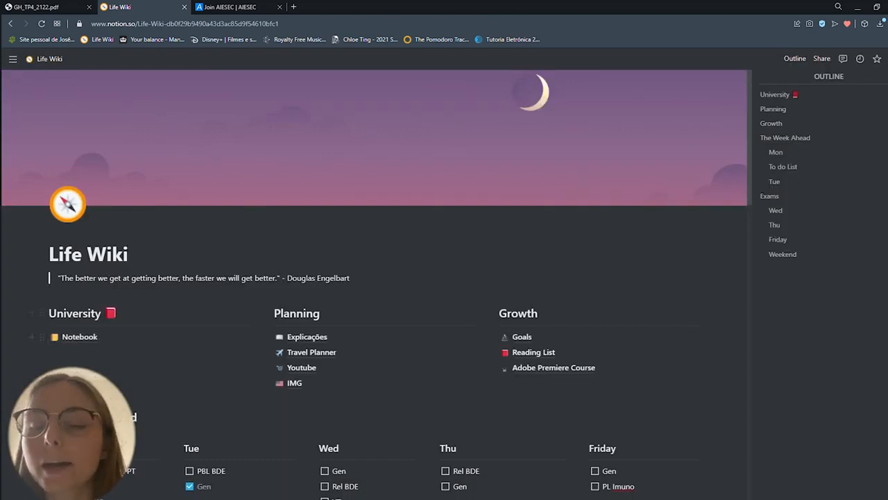
Open the Notebook page under University and go to its "3º ano. 1º semestre" subpage.
{"action": "left_click", "coordinate": [80, 337]}
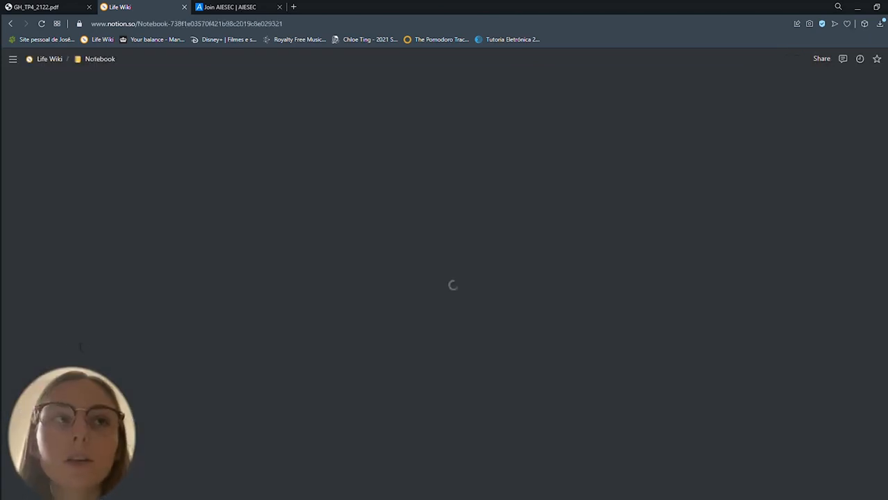
{"action": "left_click", "coordinate": [105, 297]}
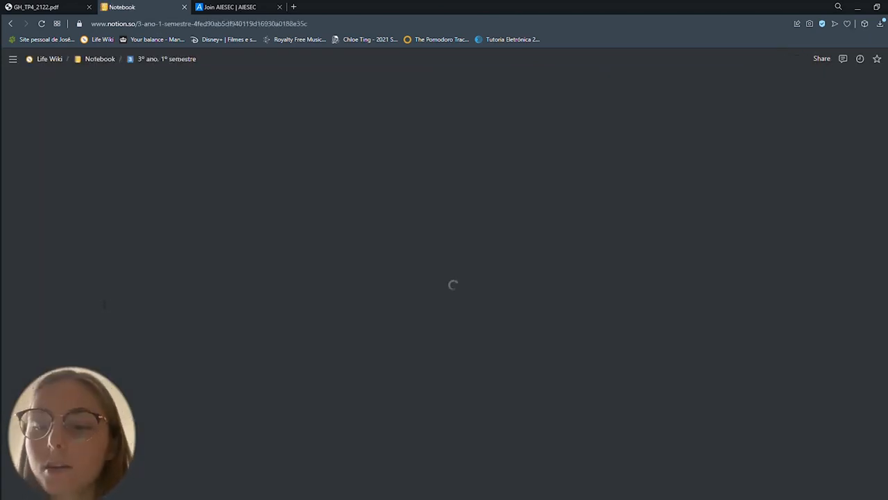
Open the Neurobiologia subpage to view its list of notes, and return to the Life Wiki page.
{"action": "left_click", "coordinate": [89, 222]}
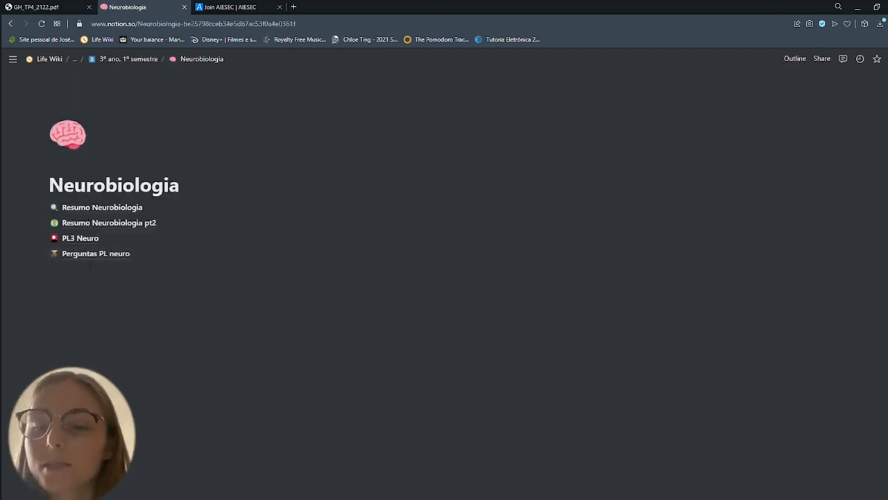
{"action": "left_click", "coordinate": [11, 24]}
{"action": "left_click", "coordinate": [53, 61]}
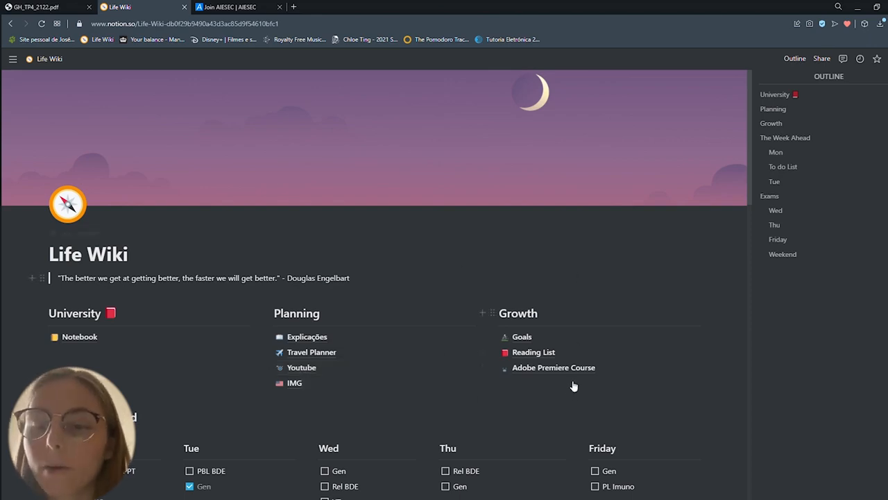
View the Goals and Reading List pages under Growth, and return to the Life Wiki page.
{"action": "left_click", "coordinate": [525, 340]}
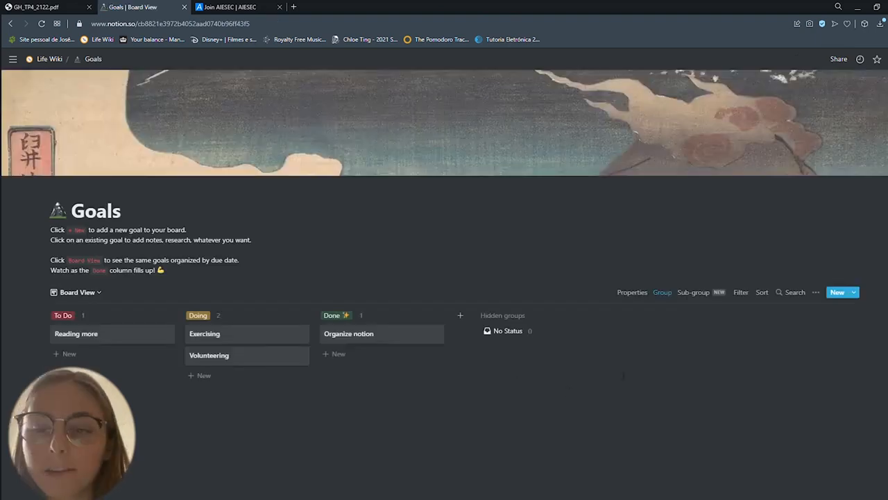
{"action": "key", "text": "alt+Left"}
{"action": "left_click", "coordinate": [532, 352]}
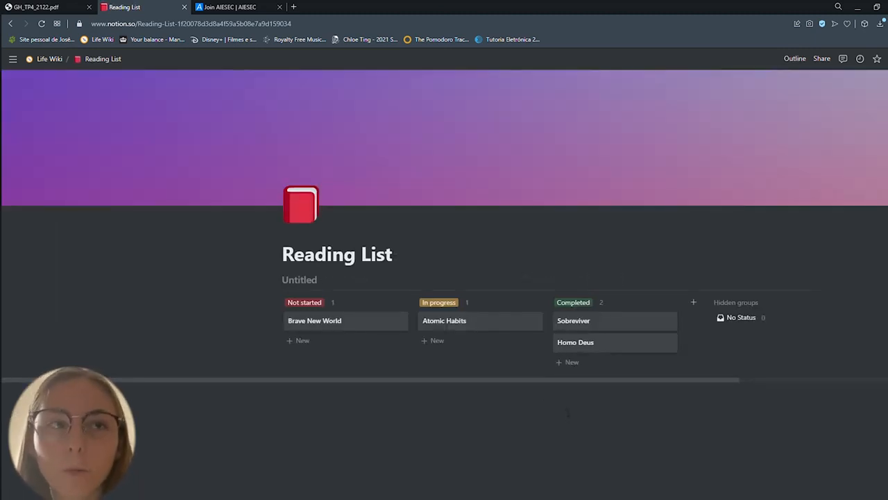
{"action": "left_click", "coordinate": [42, 61]}
Uncheck the PBL BDE task under Tue in The Week Ahead and check it again.
{"action": "scroll", "coordinate": [787, 293], "scroll_direction": "down", "scroll_amount": 5}
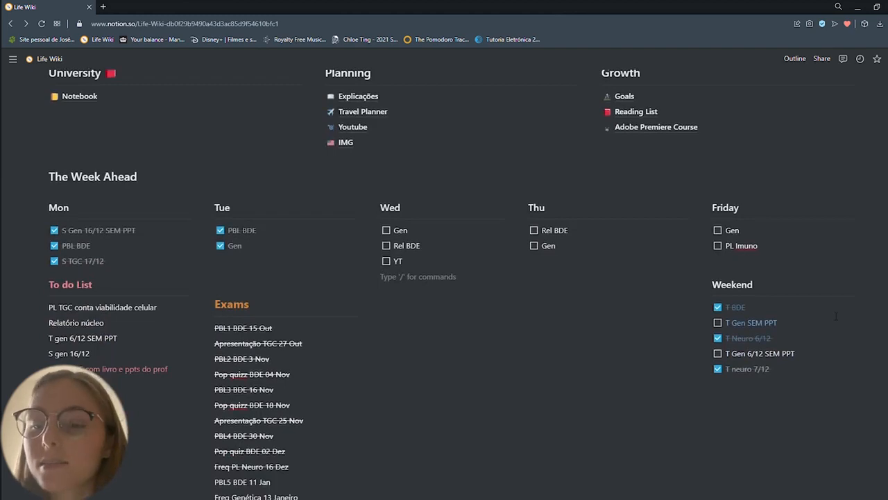
{"action": "scroll", "coordinate": [836, 317], "scroll_direction": "down", "scroll_amount": 1}
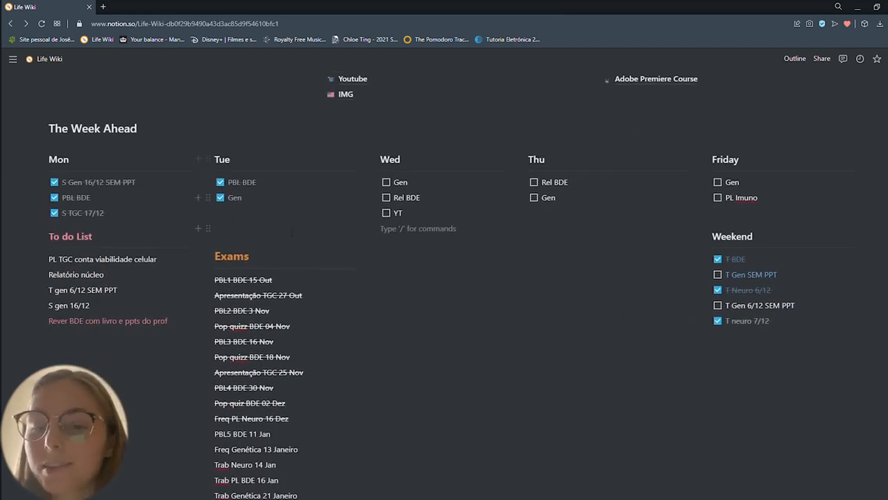
{"action": "left_click", "coordinate": [221, 182]}
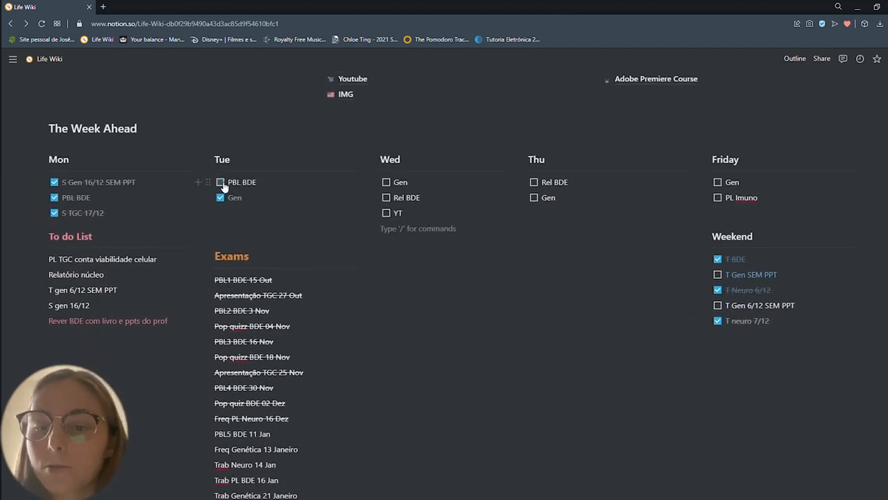
{"action": "left_click", "coordinate": [221, 182]}
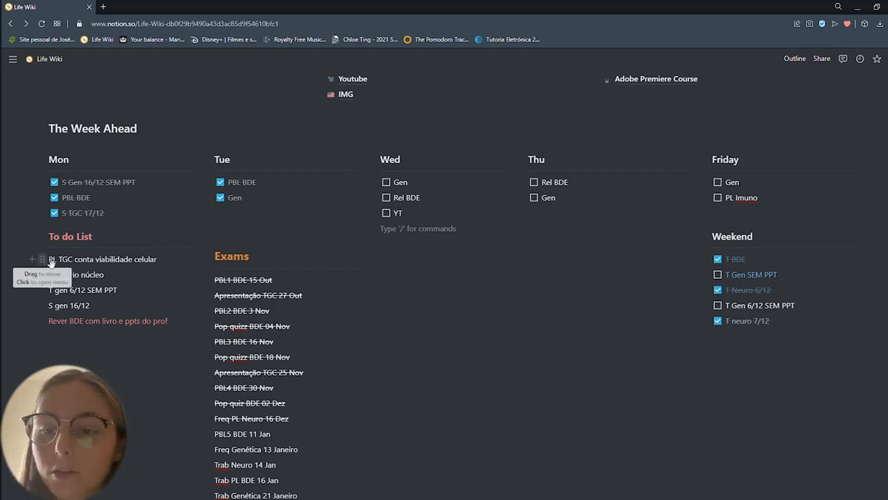
Delete the "T gen 6/12 SEM PPT" and "S gen 16/12" entries from the To do List.
{"action": "left_click_drag", "start_coordinate": [48, 259], "coordinate": [128, 321]}
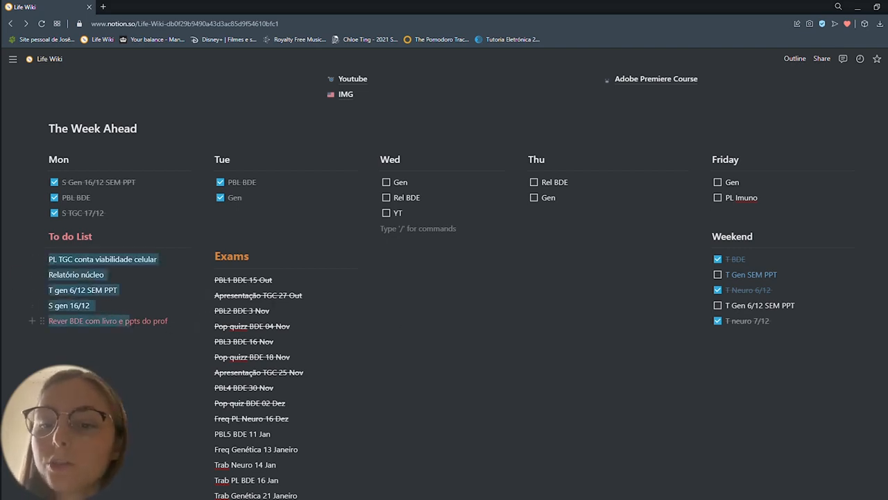
{"action": "left_click", "coordinate": [118, 337]}
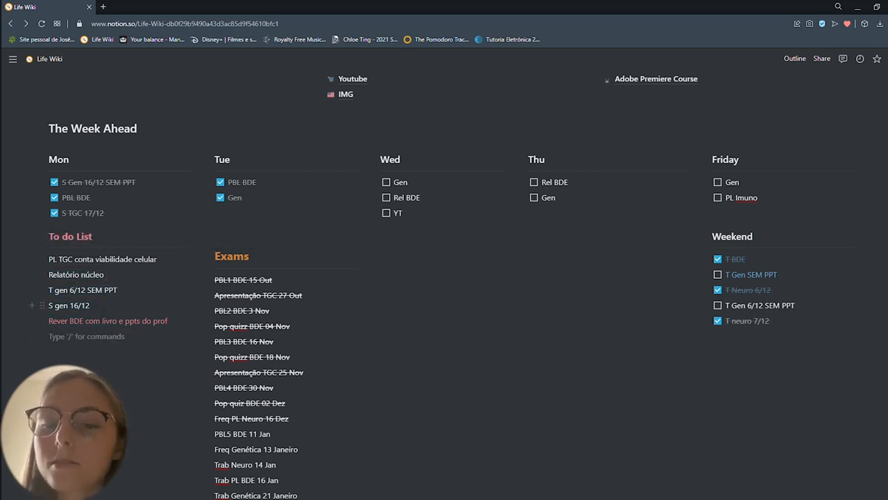
{"action": "left_click_drag", "start_coordinate": [96, 306], "coordinate": [39, 290]}
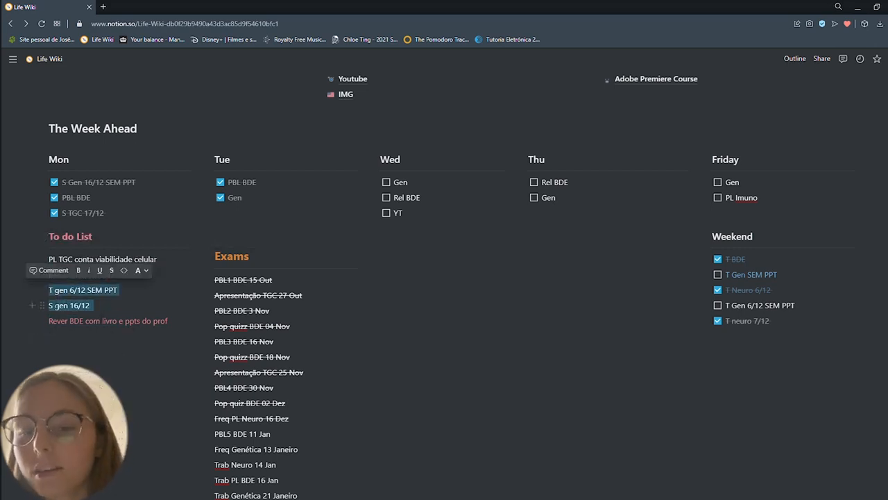
{"action": "key", "text": "BackSpace"}
{"action": "key", "text": "BackSpace"}
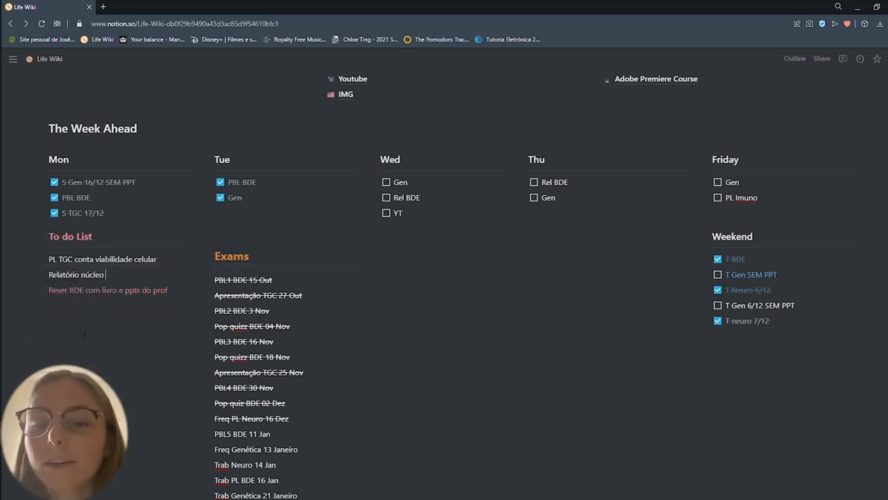
{"action": "left_click", "coordinate": [446, 370]}
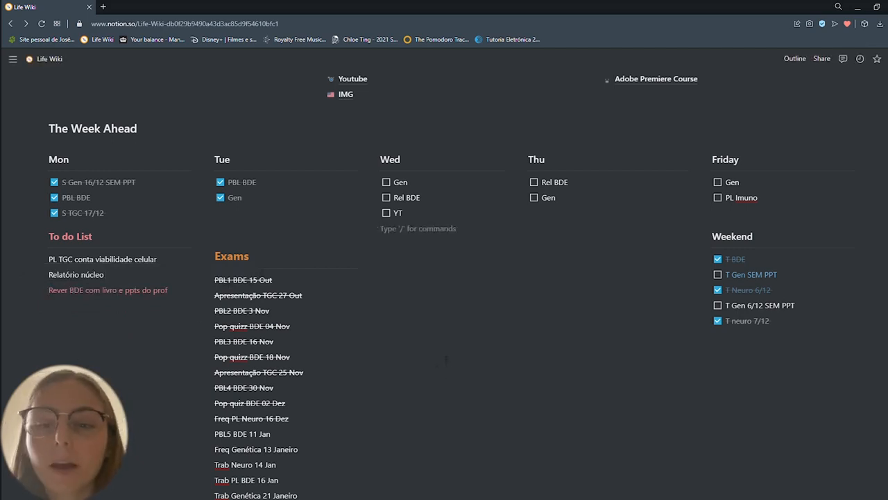
Examine the Exams list and the January 2022 calendar further down the Life Wiki page.
{"action": "scroll", "coordinate": [300, 214], "scroll_direction": "down", "scroll_amount": 1}
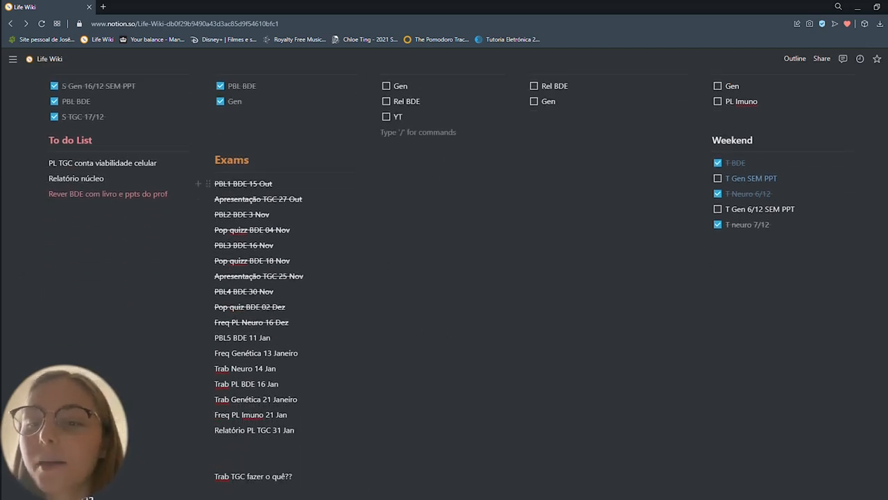
{"action": "scroll", "coordinate": [250, 383], "scroll_direction": "down", "scroll_amount": 1}
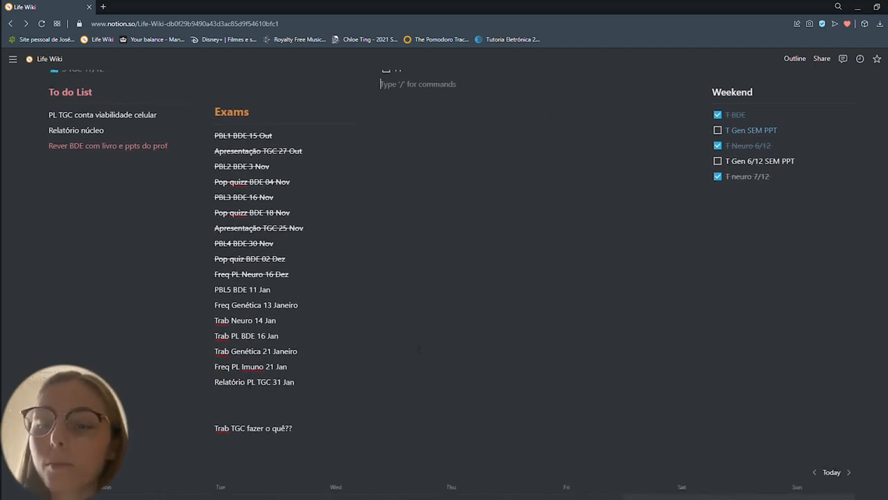
{"action": "left_click_drag", "start_coordinate": [222, 135], "coordinate": [360, 382]}
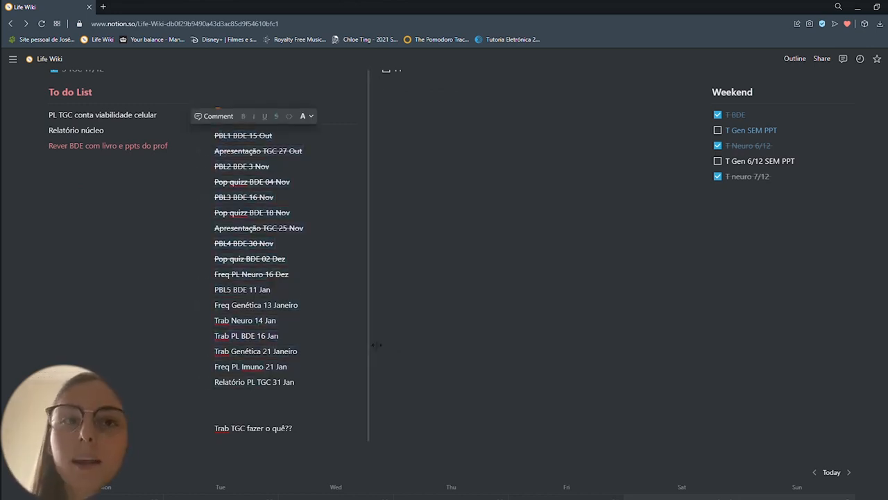
{"action": "left_click", "coordinate": [436, 345]}
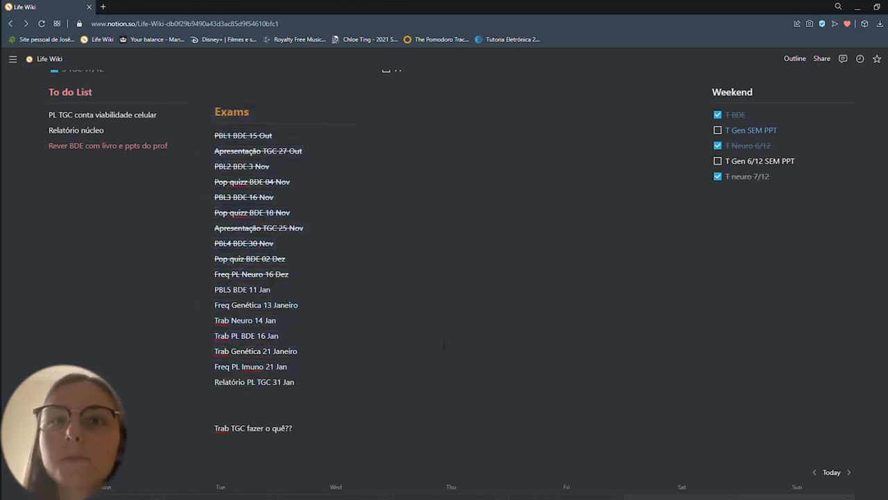
{"action": "scroll", "coordinate": [444, 344], "scroll_direction": "down", "scroll_amount": 5}
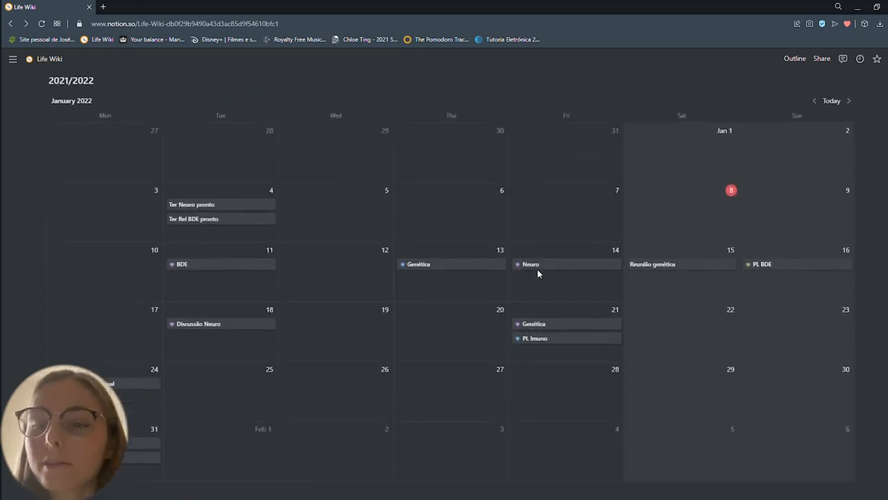
{"action": "scroll", "coordinate": [537, 274], "scroll_direction": "down", "scroll_amount": 1}
{"action": "scroll", "coordinate": [537, 271], "scroll_direction": "down", "scroll_amount": 1}
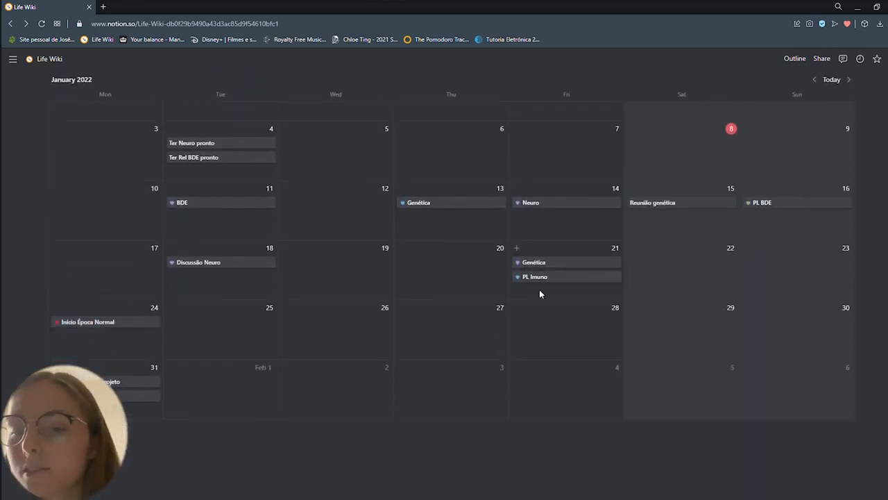
{"action": "scroll", "coordinate": [539, 293], "scroll_direction": "up", "scroll_amount": 1}
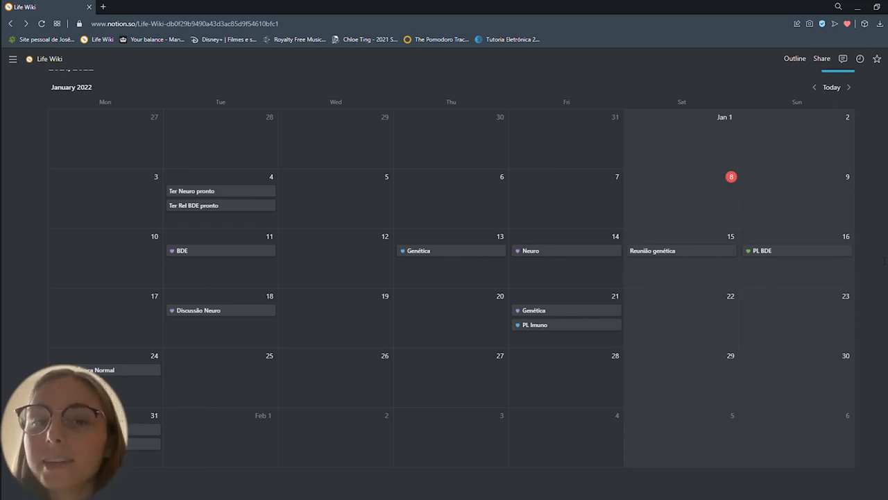
Add a text block reading "Youtube" below Notebook in the University section.
{"action": "scroll", "coordinate": [867, 313], "scroll_direction": "up", "scroll_amount": 10}
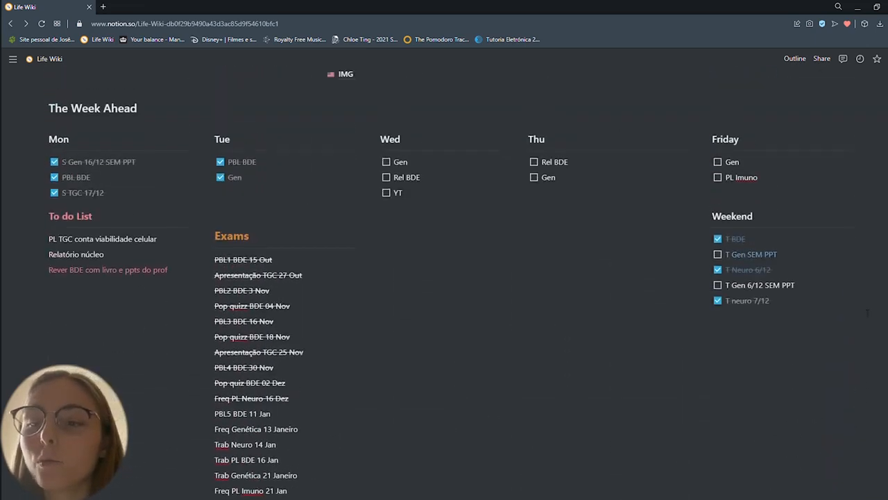
{"action": "scroll", "coordinate": [867, 314], "scroll_direction": "up", "scroll_amount": 5}
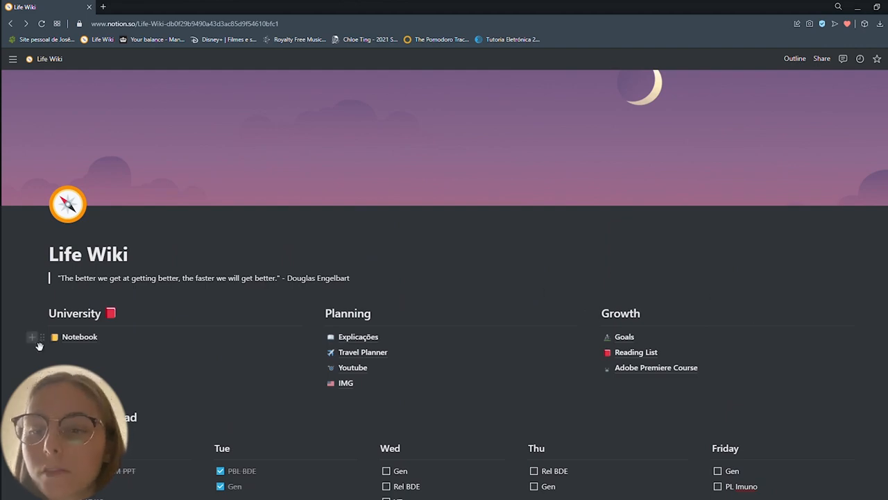
{"action": "left_click", "coordinate": [32, 338]}
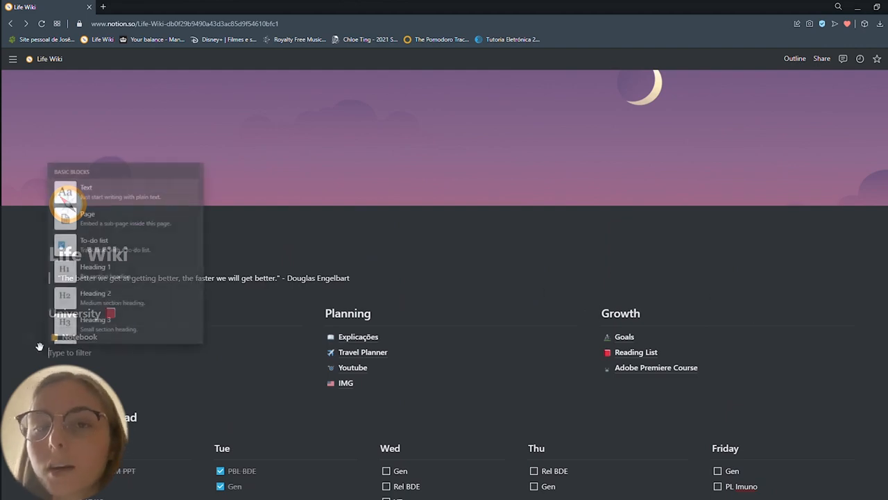
{"action": "left_click", "coordinate": [111, 191]}
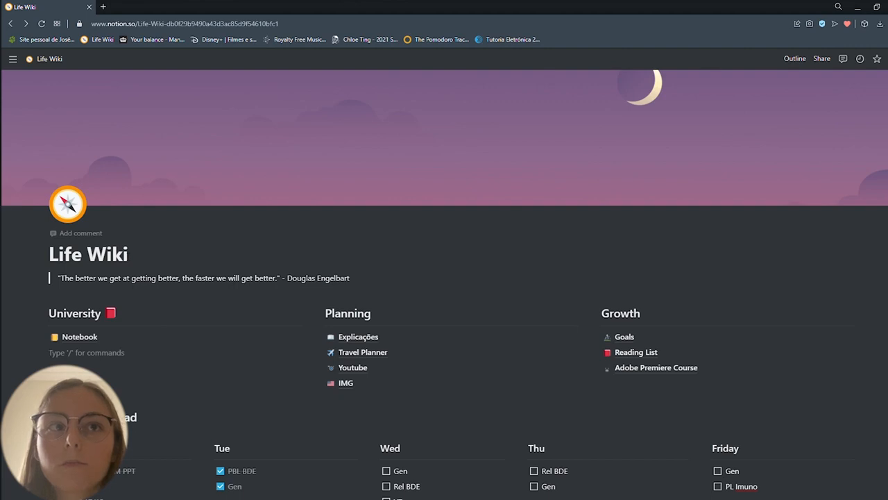
{"action": "type", "text": "Youtube"}
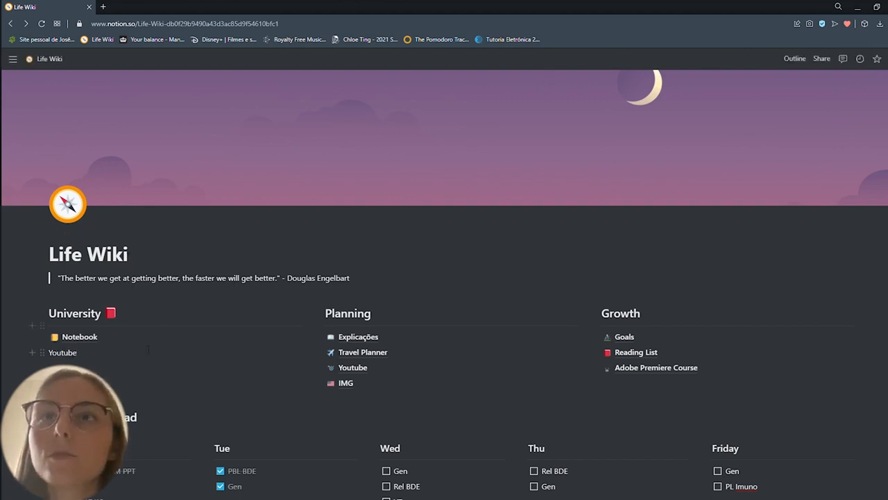
Move the new Youtube text block into its own column beside Growth and add a divider beneath it.
{"action": "left_click_drag", "start_coordinate": [117, 384], "coordinate": [885, 319]}
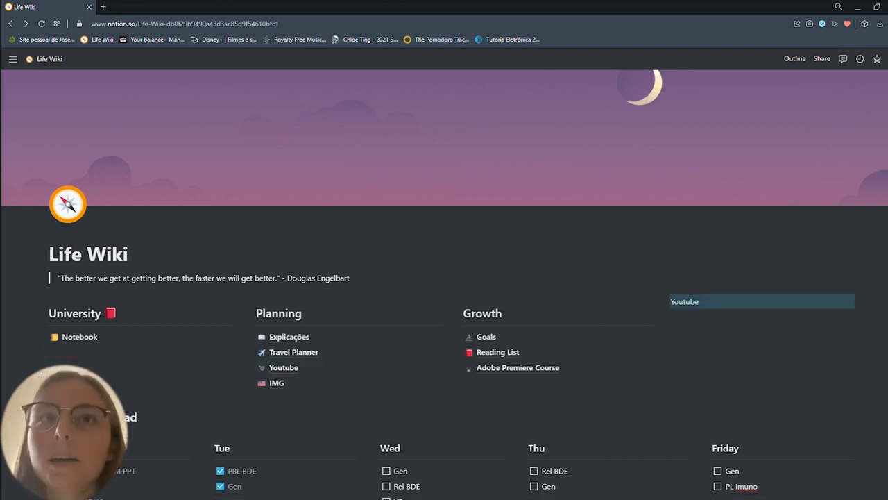
{"action": "left_click", "coordinate": [710, 317]}
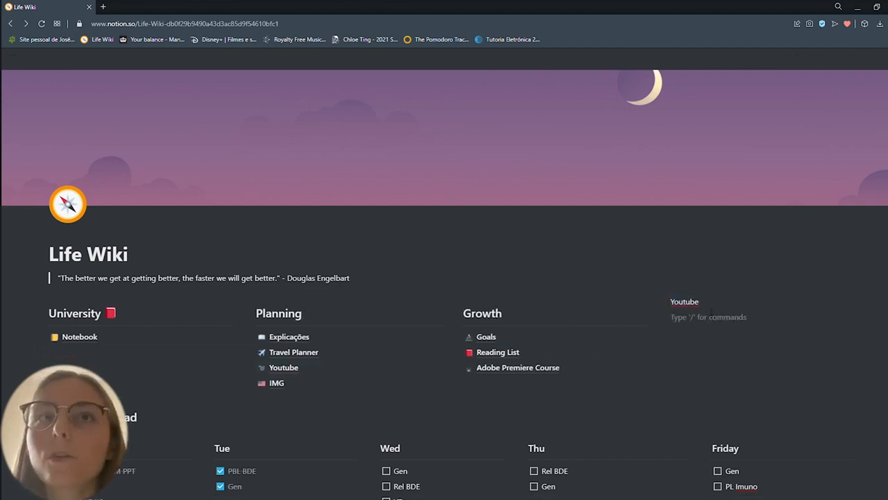
{"action": "type", "text": "/di"}
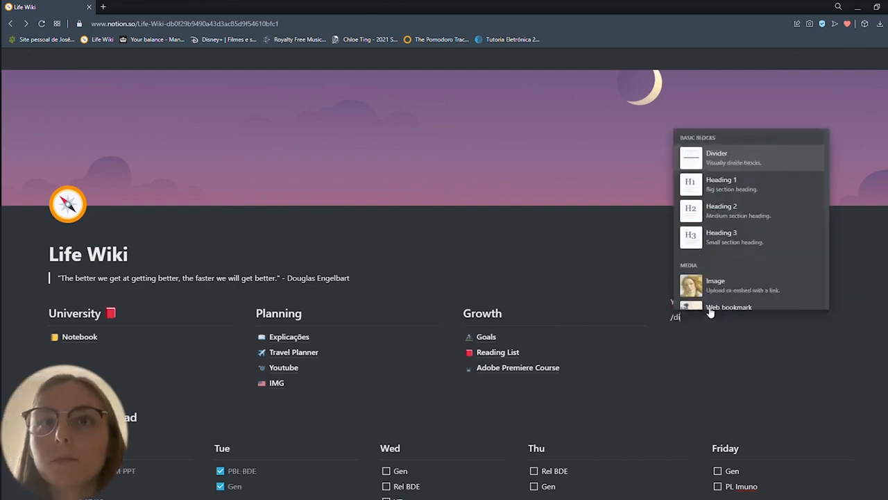
{"action": "key", "text": "BackSpace"}
{"action": "key", "text": "BackSpace"}
{"action": "key", "text": "BackSpace"}
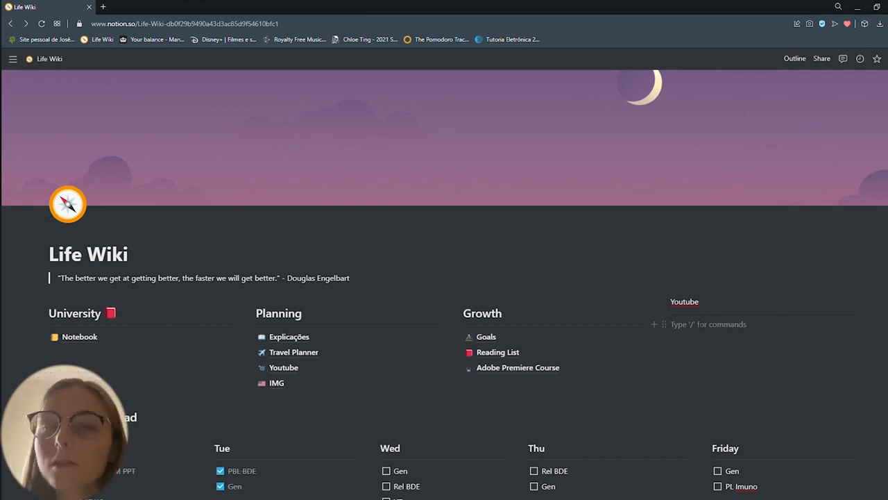
Copy the divider under the Growth heading and paste it below the divider in the Youtube column.
{"action": "left_click", "coordinate": [626, 324]}
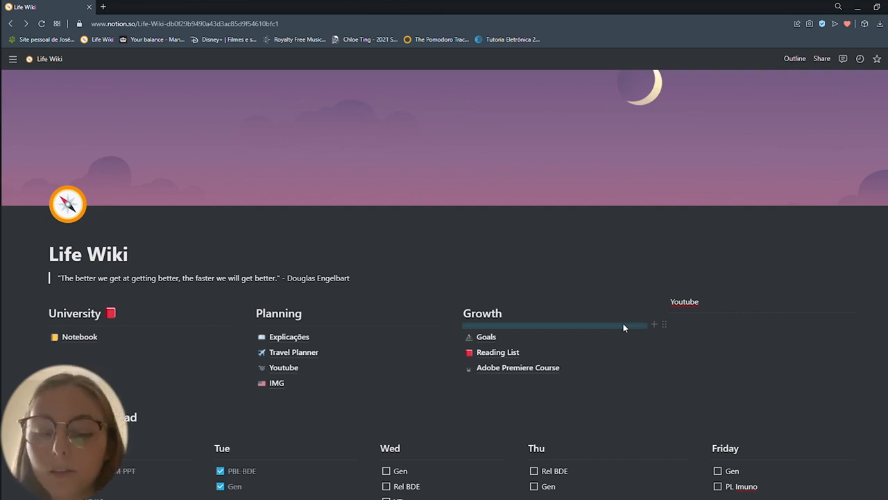
{"action": "left_click", "coordinate": [687, 324]}
{"action": "key", "text": "ctrl+v"}
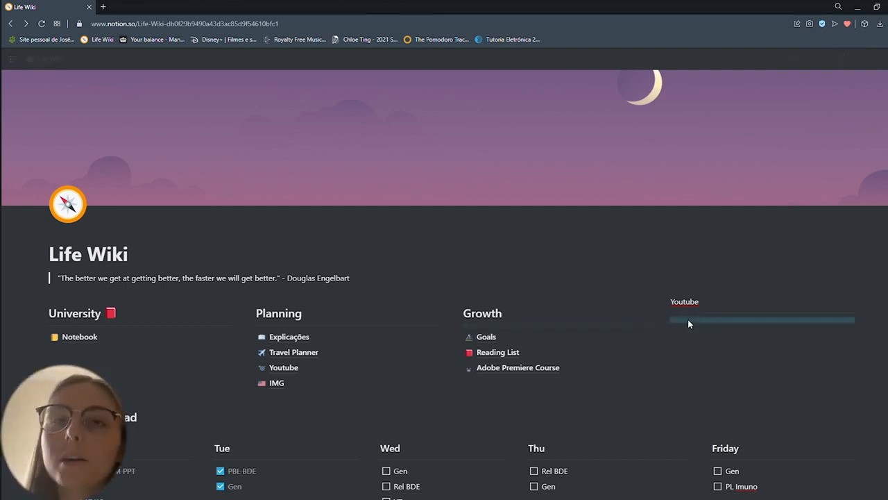
{"action": "left_click", "coordinate": [689, 337]}
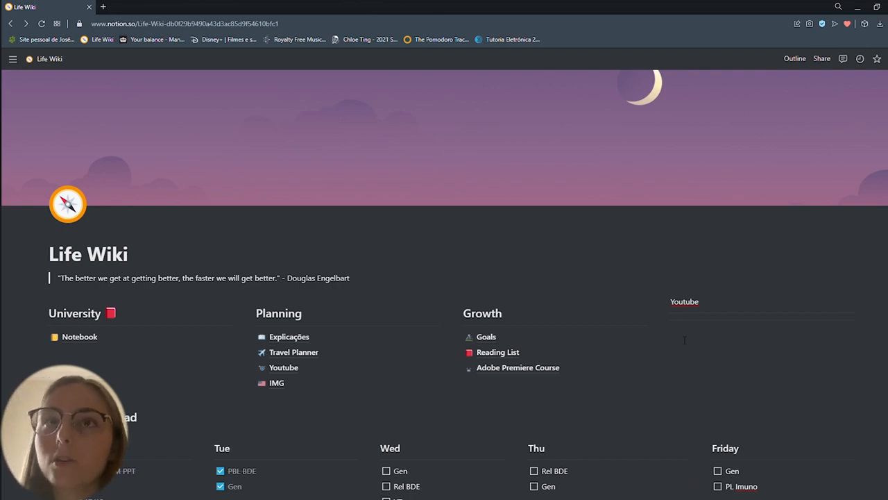
Open the Notebook page from the University section and add a sub-page titled "Title" below the existing semester pages.
{"action": "left_click", "coordinate": [79, 337]}
{"action": "left_click", "coordinate": [92, 310]}
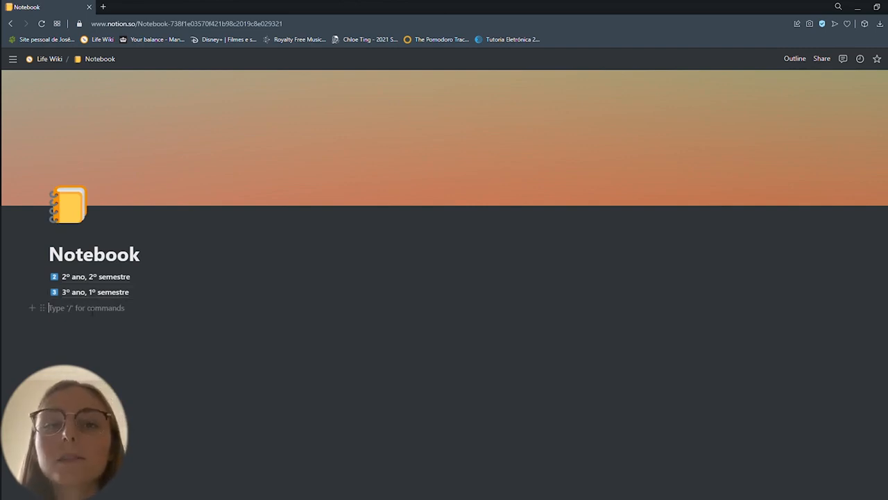
{"action": "type", "text": "/"}
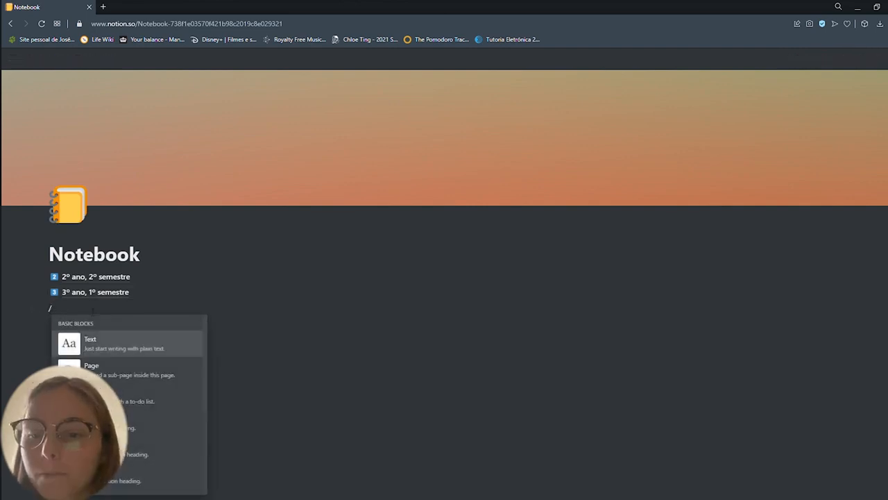
{"action": "type", "text": "page"}
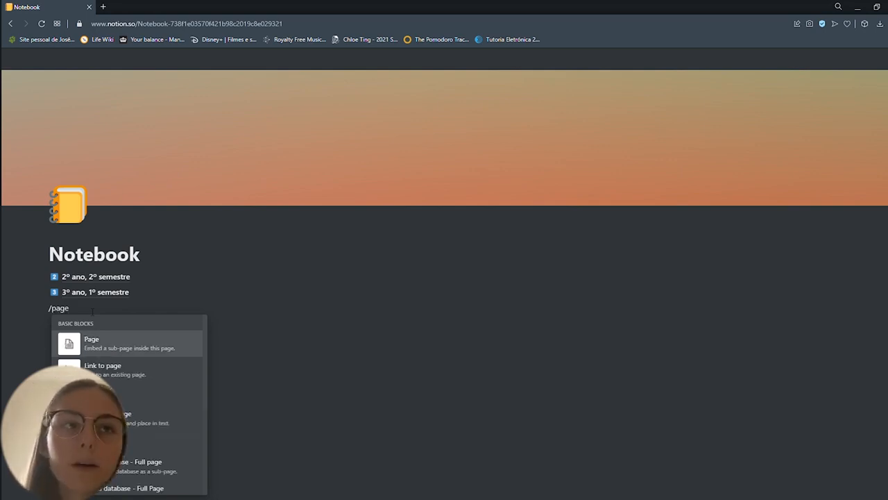
{"action": "left_click", "coordinate": [129, 346]}
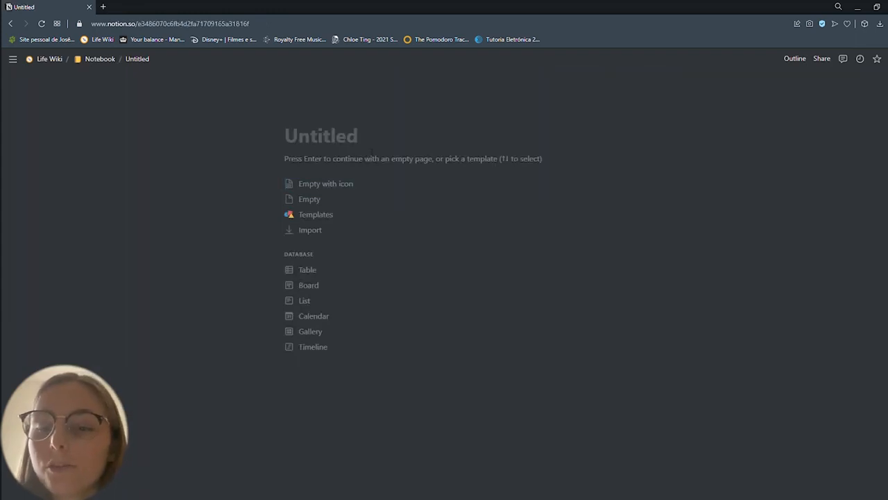
{"action": "type", "text": "T"}
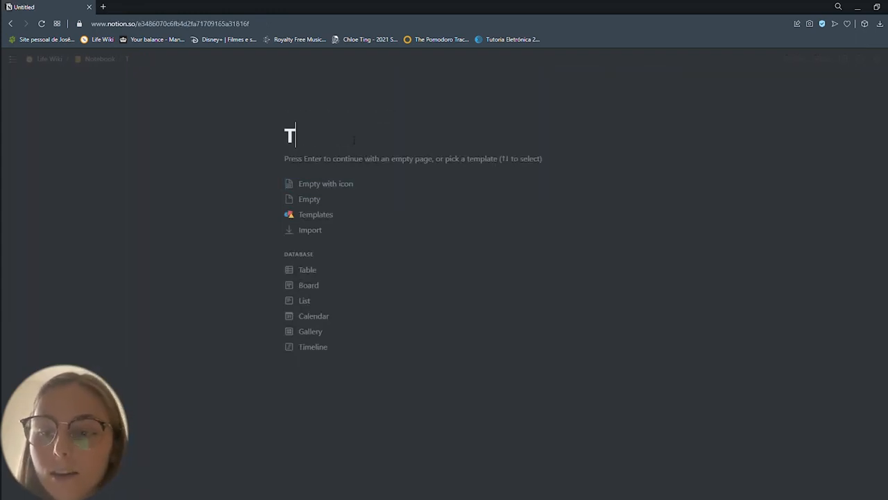
{"action": "type", "text": "itle"}
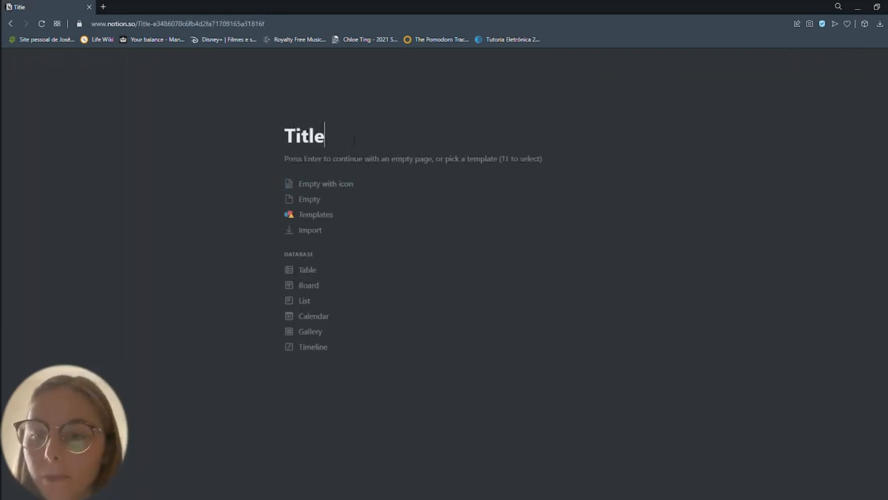
Add an icon to the new page and change it to the slightly smiling face emoji.
{"action": "left_click", "coordinate": [307, 117]}
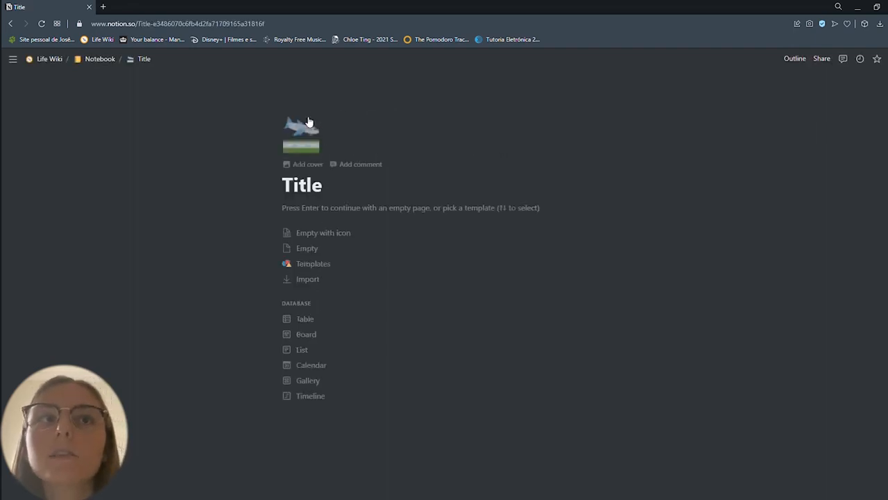
{"action": "left_click", "coordinate": [300, 133]}
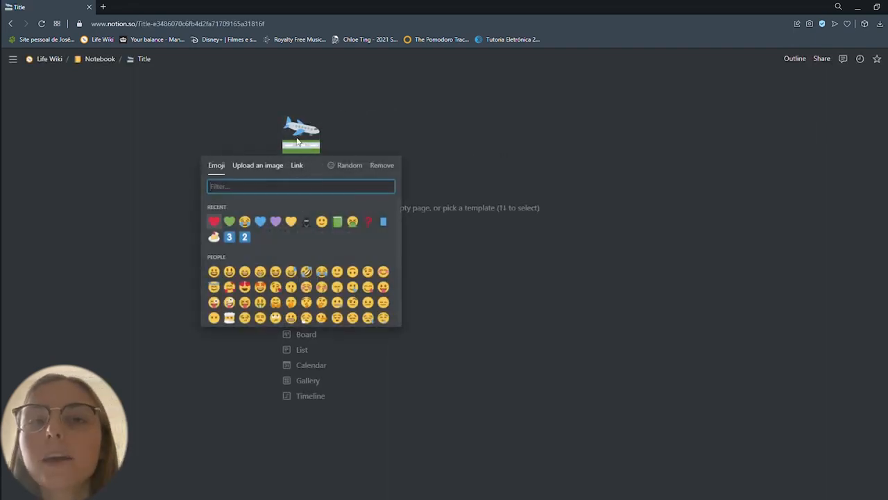
{"action": "left_click", "coordinate": [343, 272]}
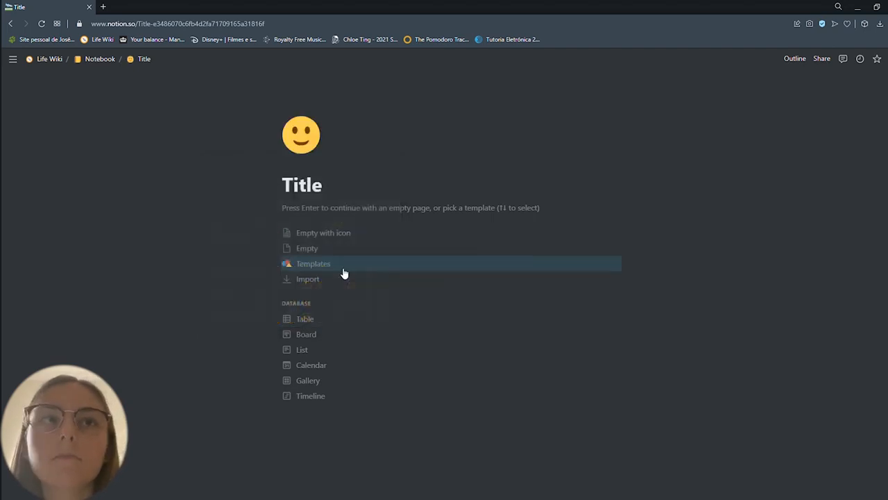
Write the placeholder text "jngjndfjgndfn" in the body of the new page.
{"action": "left_click", "coordinate": [357, 229]}
{"action": "type", "text": "jngjndfjgndfn"}
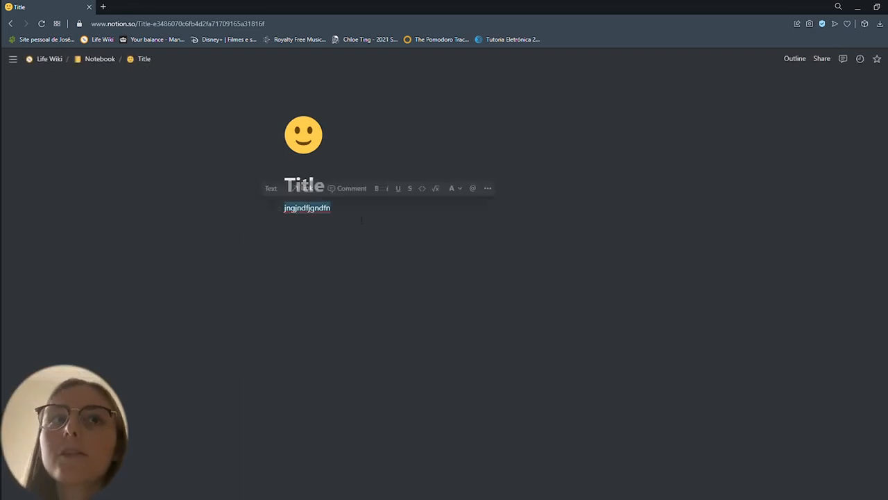
{"action": "left_click", "coordinate": [374, 225]}
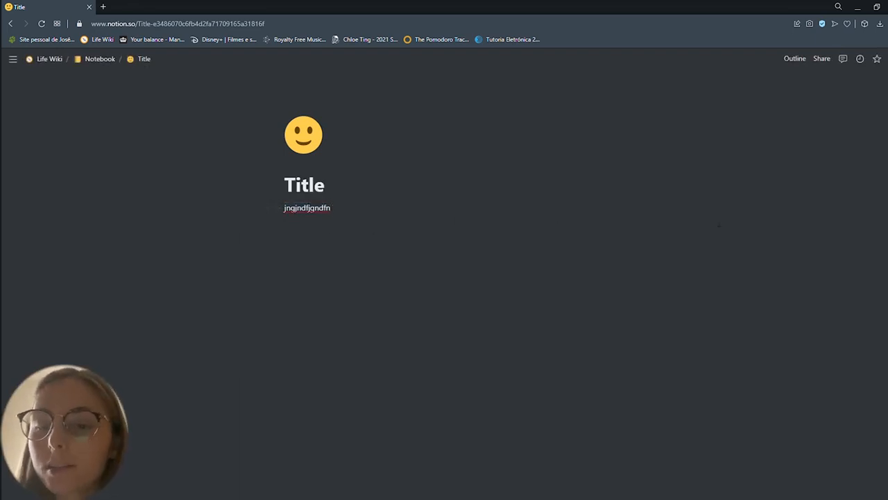
Set the new page to full width.
{"action": "left_click", "coordinate": [886, 59]}
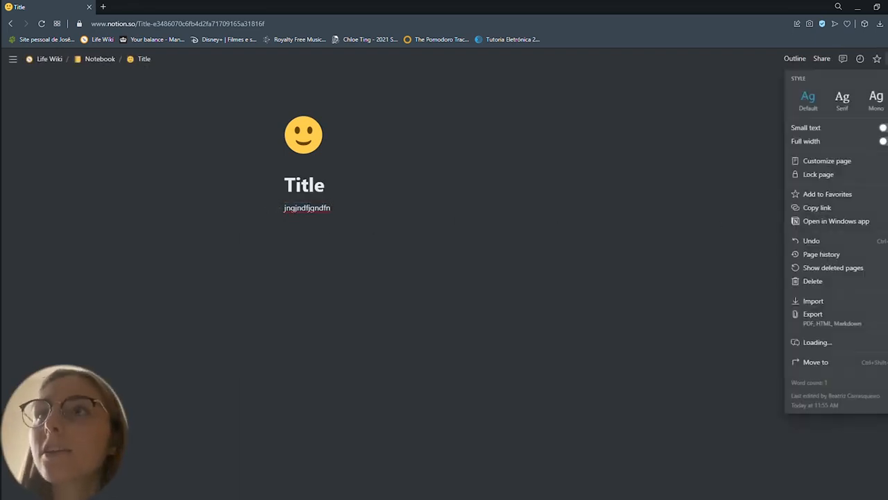
{"action": "left_click", "coordinate": [832, 141]}
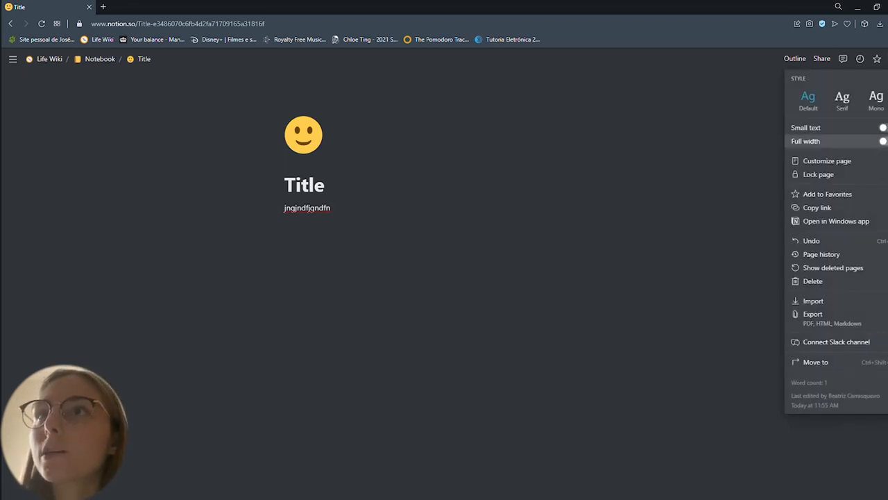
{"action": "left_click", "coordinate": [136, 218]}
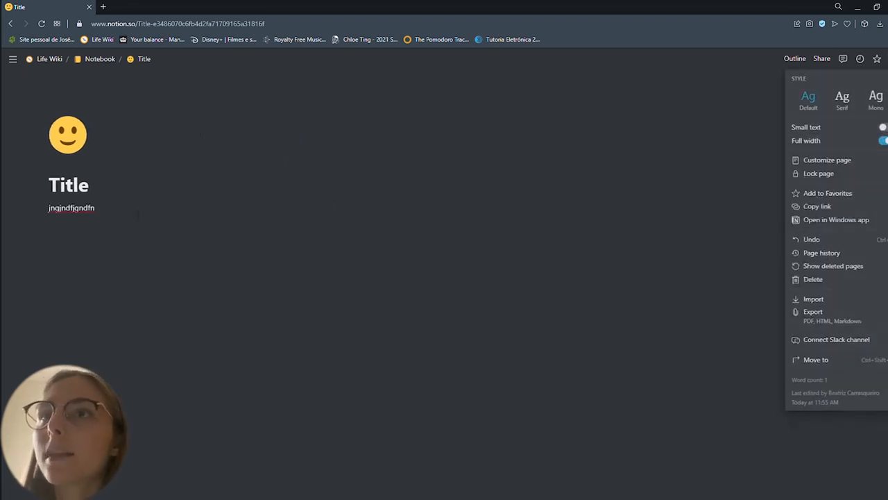
Try the Serif and Mono font styles on the page and restore the Default style.
{"action": "left_click", "coordinate": [886, 58]}
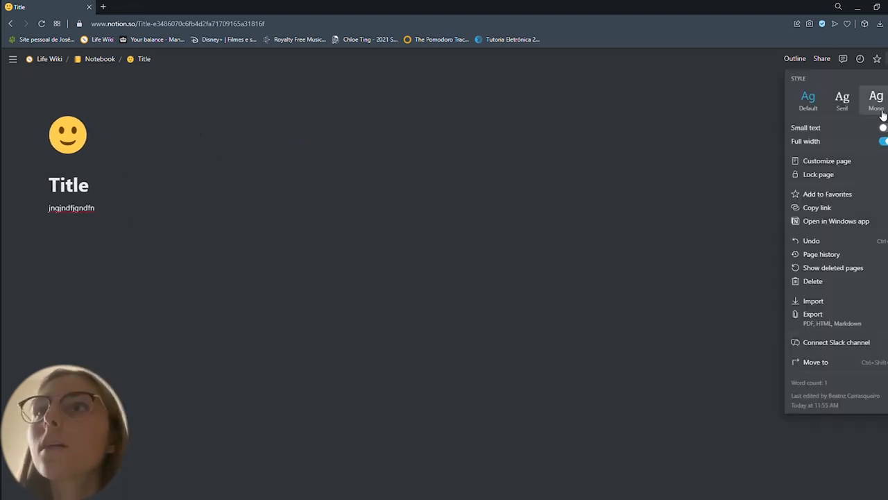
{"action": "left_click", "coordinate": [844, 102]}
{"action": "left_click", "coordinate": [875, 101]}
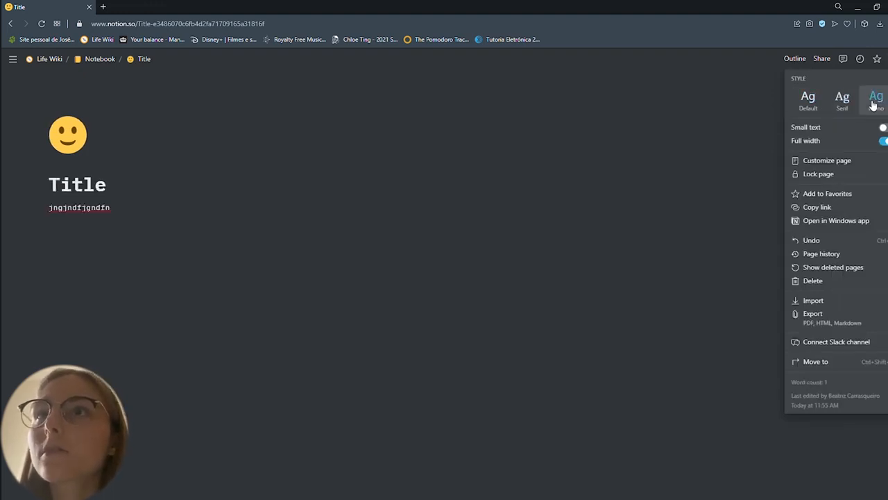
{"action": "left_click", "coordinate": [818, 110]}
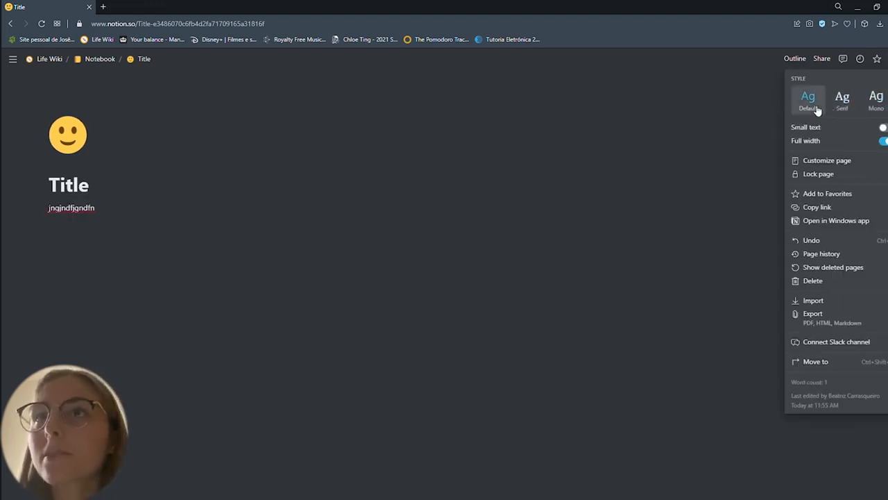
Browse the block types available for a new line below the placeholder text, from headings and lists to callouts.
{"action": "left_click", "coordinate": [84, 226]}
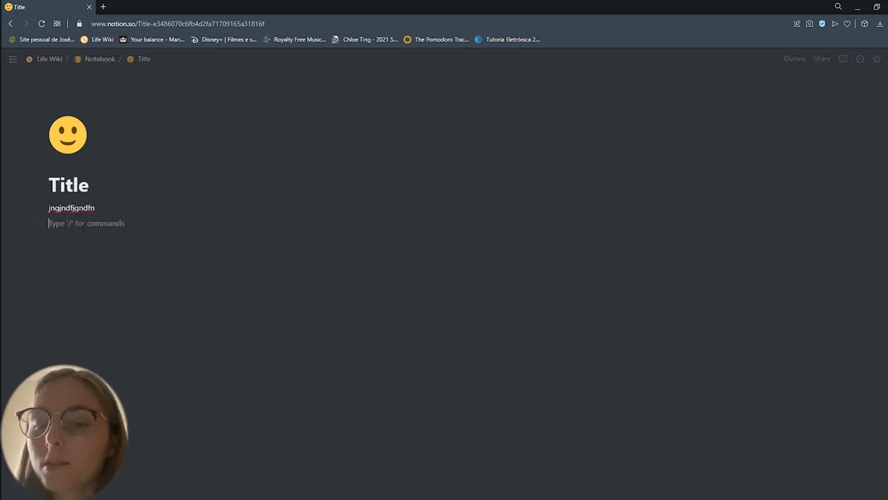
{"action": "type", "text": "/"}
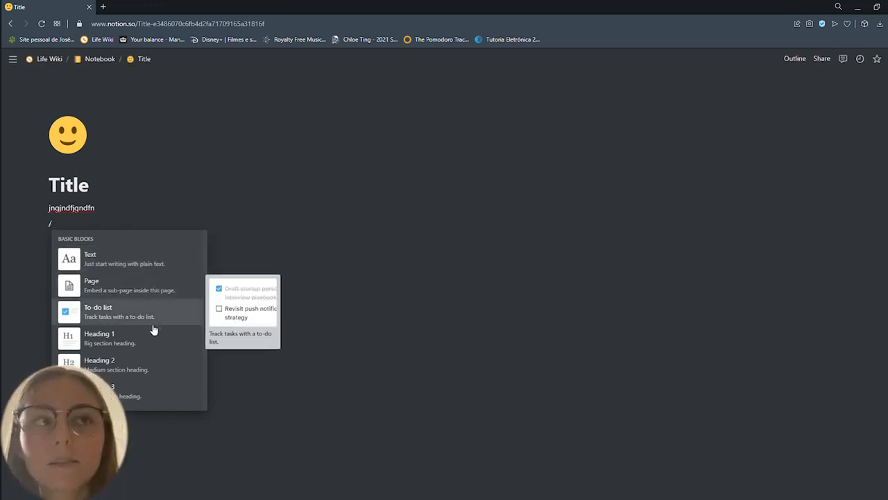
{"action": "scroll", "coordinate": [152, 340], "scroll_direction": "down", "scroll_amount": 3}
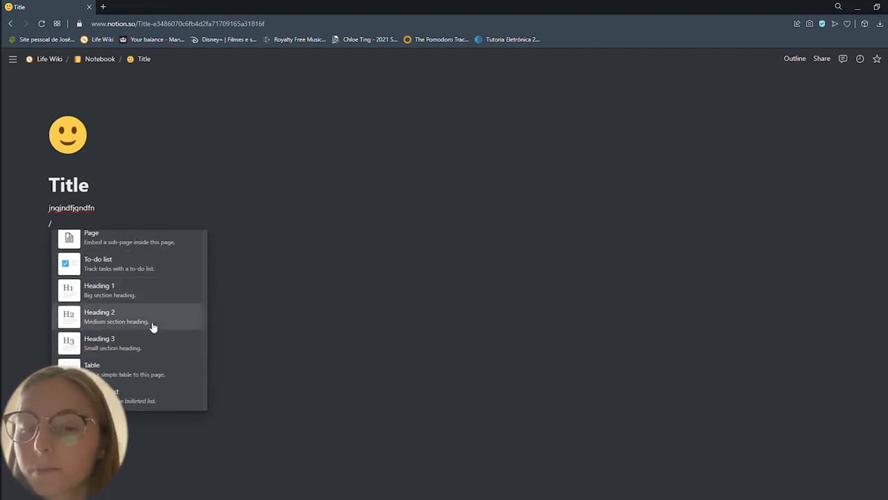
{"action": "scroll", "coordinate": [136, 345], "scroll_direction": "down", "scroll_amount": 1}
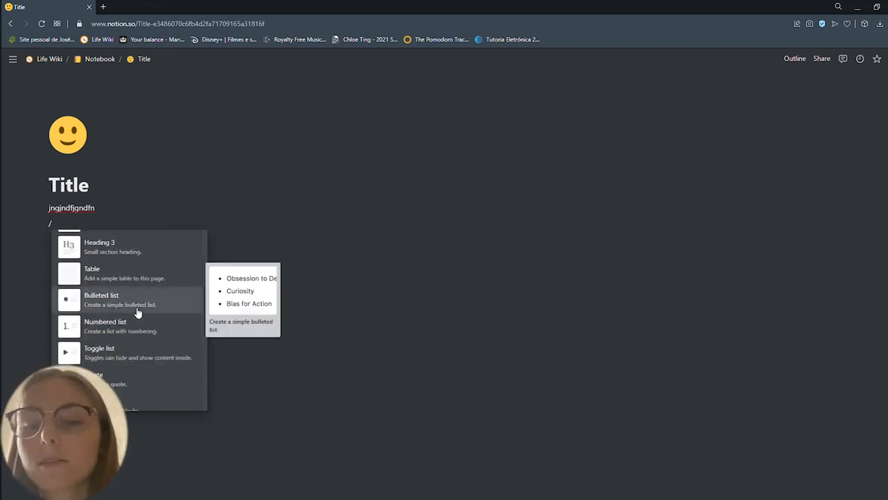
{"action": "scroll", "coordinate": [136, 343], "scroll_direction": "down", "scroll_amount": 3}
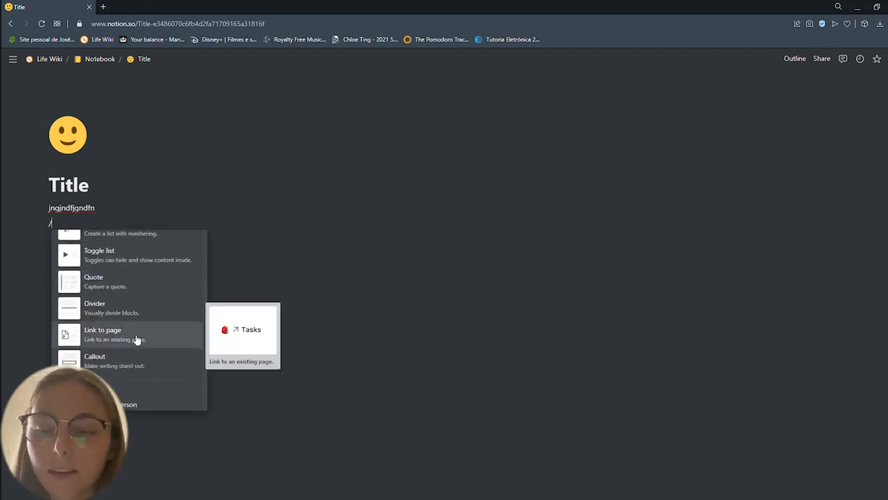
{"action": "scroll", "coordinate": [130, 328], "scroll_direction": "down", "scroll_amount": 1}
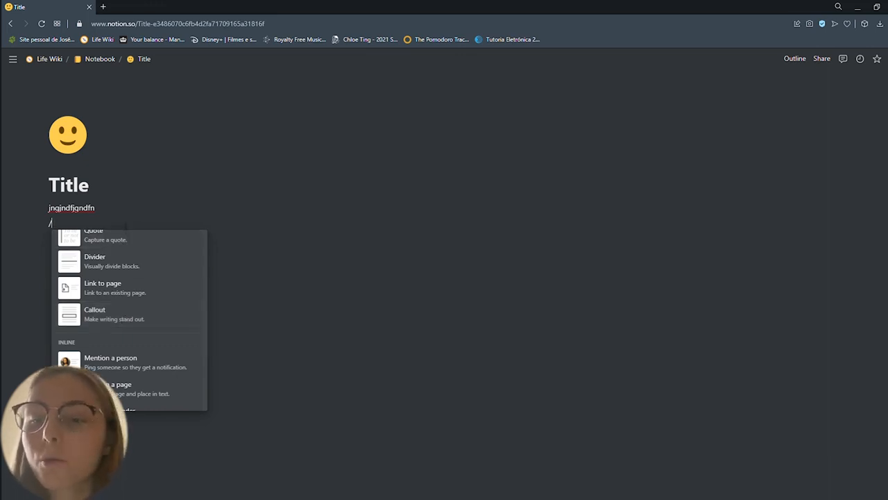
{"action": "scroll", "coordinate": [118, 307], "scroll_direction": "up", "scroll_amount": 2}
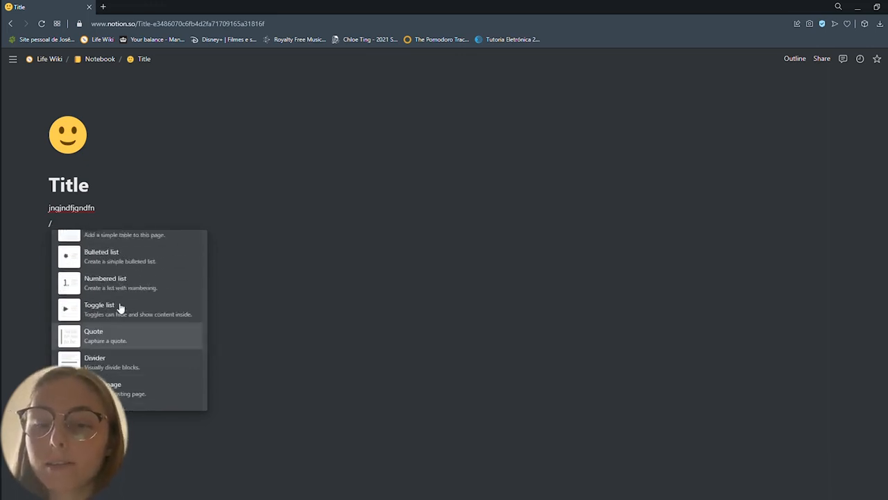
Discard the block command and write "Heading" on the line below the placeholder text.
{"action": "key", "text": "BackSpace"}
{"action": "type", "text": "Heading"}
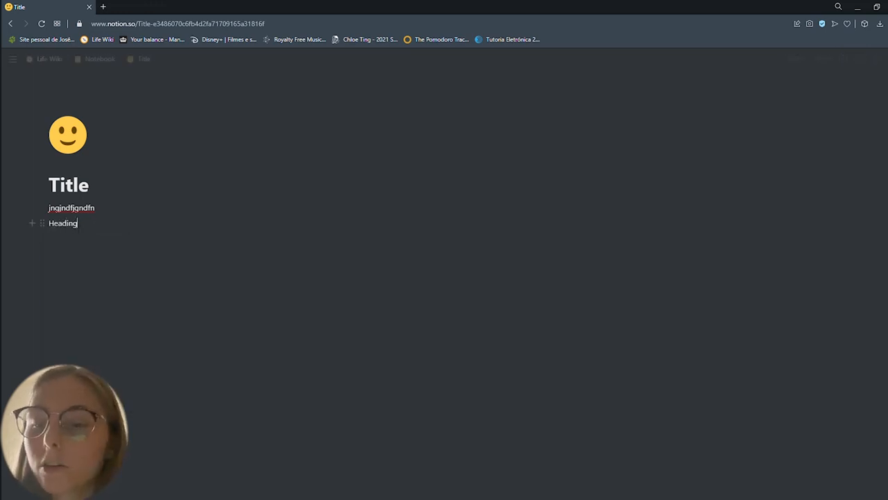
Review the text and background color options for the Heading block without applying one.
{"action": "left_click", "coordinate": [42, 225]}
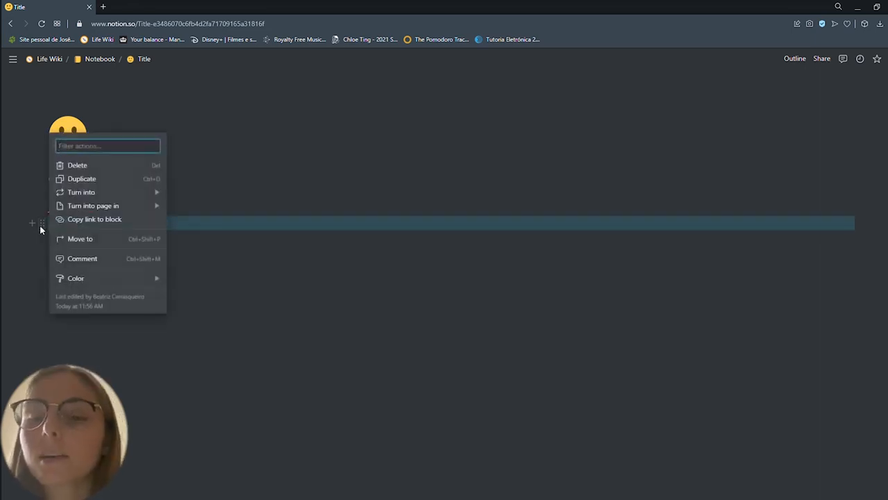
{"action": "mouse_move", "coordinate": [95, 278]}
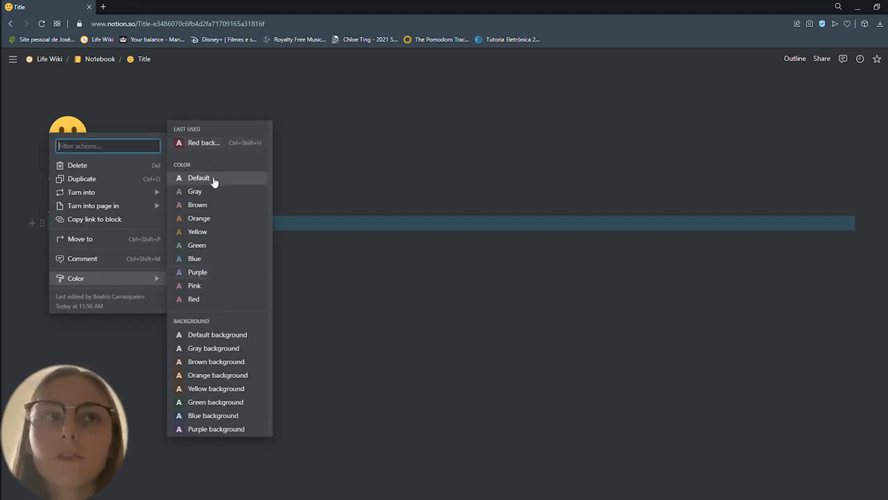
{"action": "scroll", "coordinate": [229, 295], "scroll_direction": "down", "scroll_amount": 1}
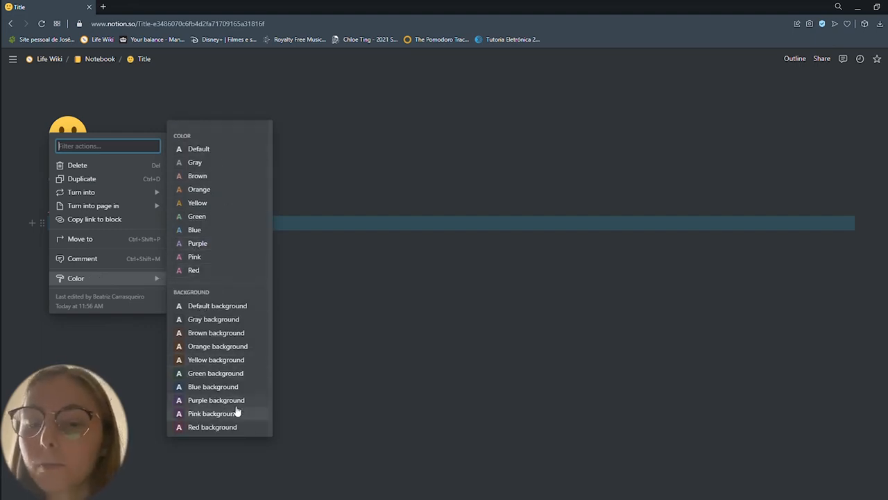
{"action": "left_click", "coordinate": [88, 229]}
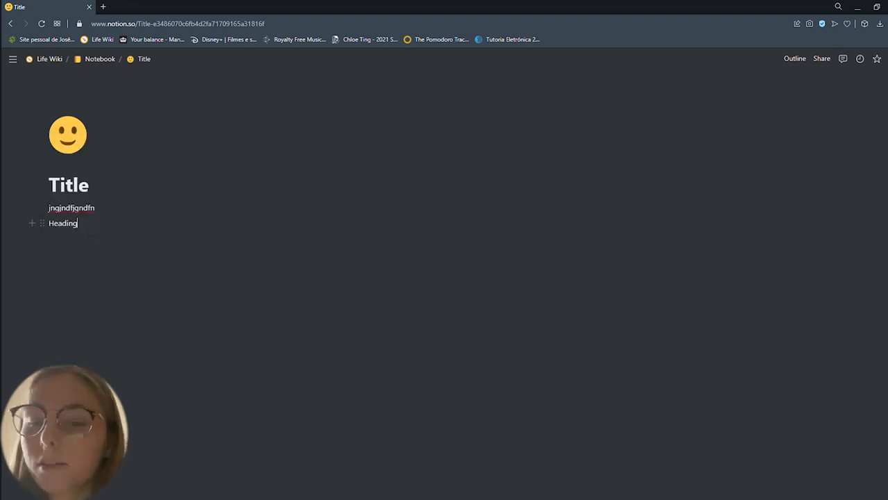
Extend the Heading line to "Heading number 1" and color only the words "number 1" orange.
{"action": "type", "text": "number"}
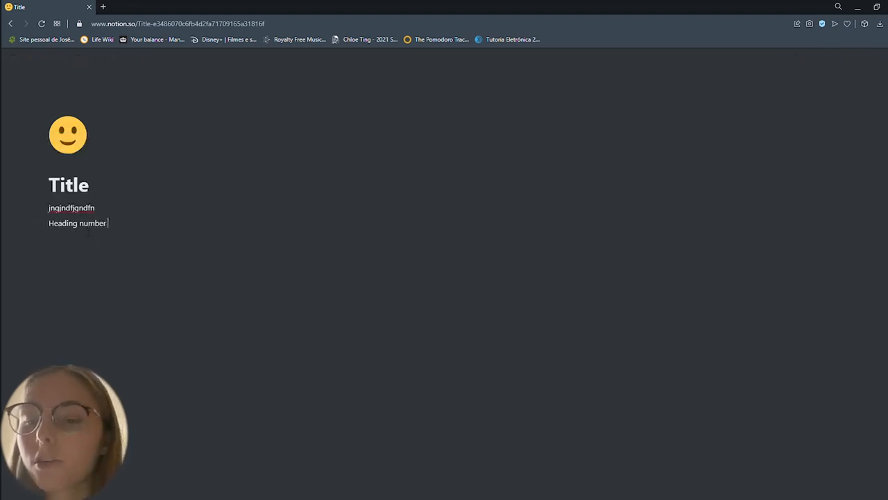
{"action": "key", "text": "shift+Left"}
{"action": "key", "text": "shift+Left"}
{"action": "key", "text": "shift+Left"}
{"action": "key", "text": "shift+Left"}
{"action": "key", "text": "shift+Left"}
{"action": "key", "text": "shift+Left"}
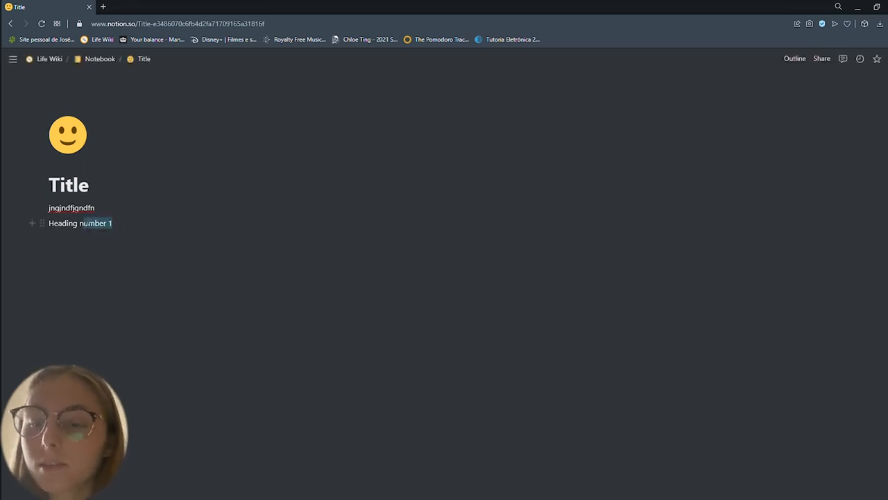
{"action": "key", "text": "shift+Left"}
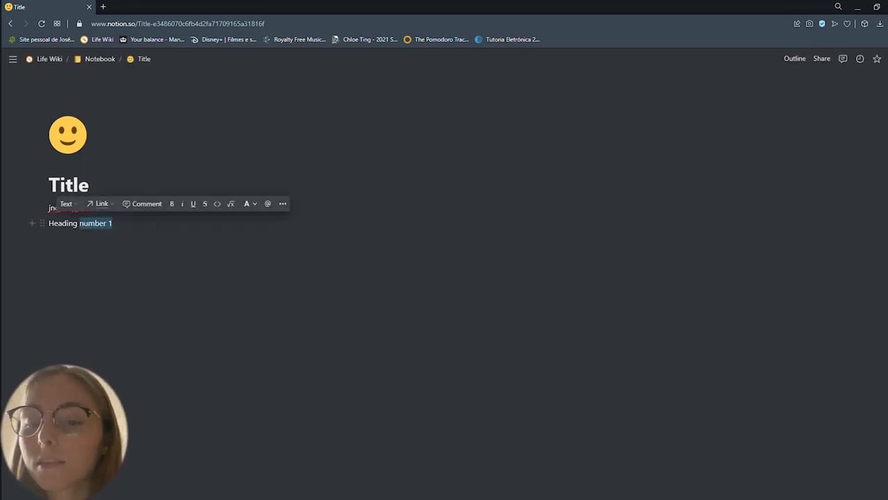
{"action": "left_click", "coordinate": [254, 204]}
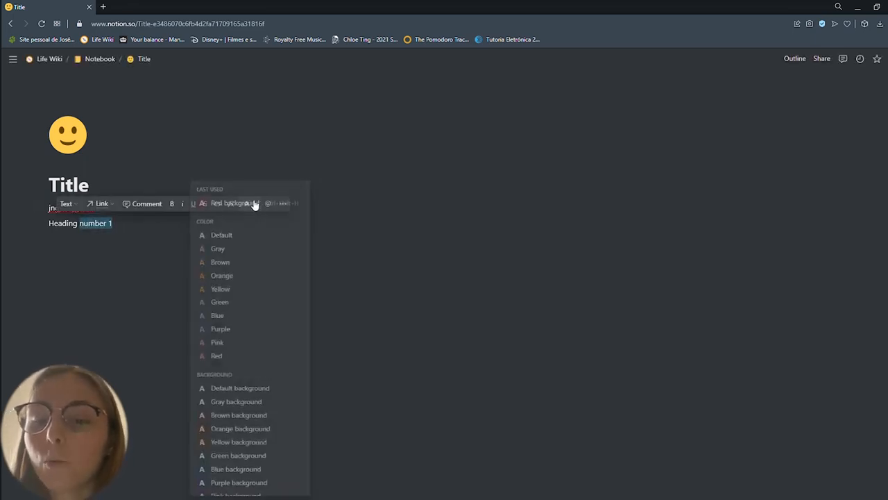
{"action": "left_click", "coordinate": [236, 275]}
Apply a green background to the entire "Heading number 1" block.
{"action": "left_click", "coordinate": [42, 223]}
{"action": "mouse_move", "coordinate": [99, 282]}
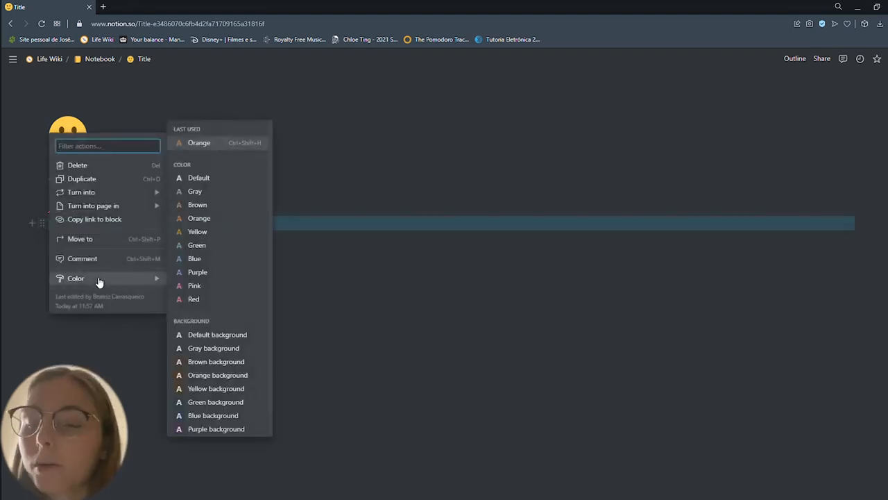
{"action": "scroll", "coordinate": [233, 319], "scroll_direction": "down", "scroll_amount": 1}
{"action": "left_click", "coordinate": [232, 371]}
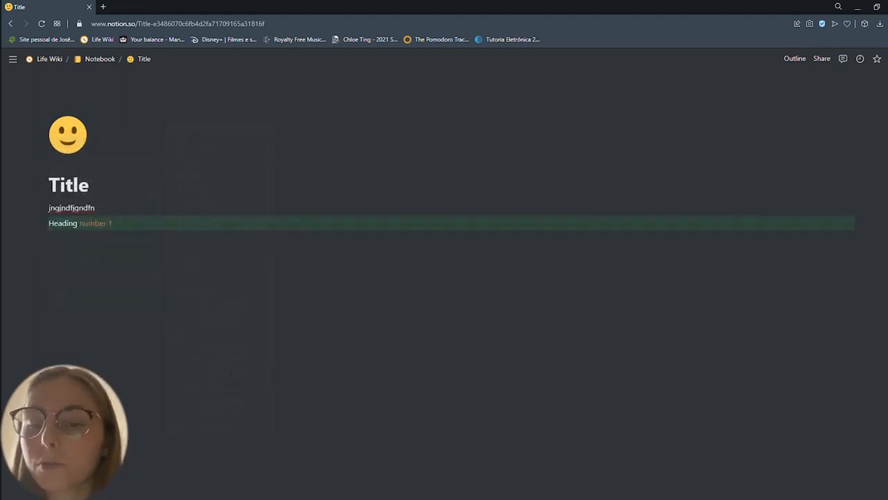
Add a "Subheading 1" line below "Heading number 1" and give the block a blue background.
{"action": "left_click", "coordinate": [94, 243]}
{"action": "type", "text": "S"}
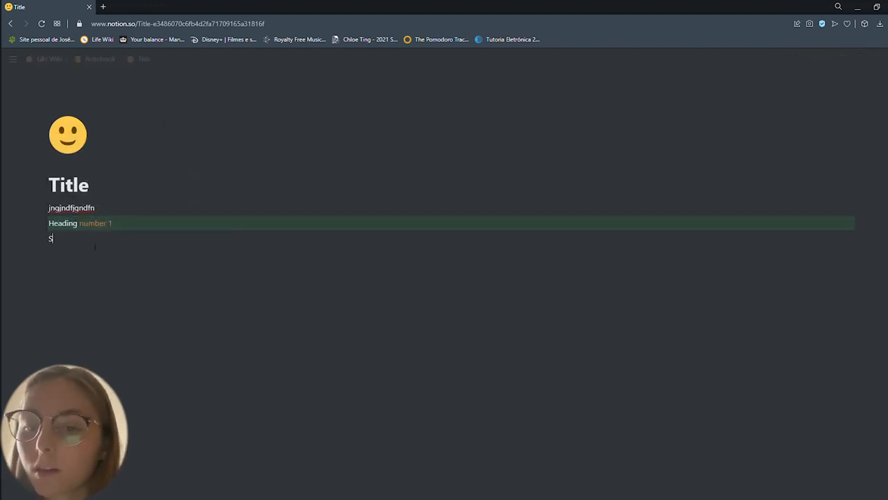
{"action": "type", "text": "ubheading 1"}
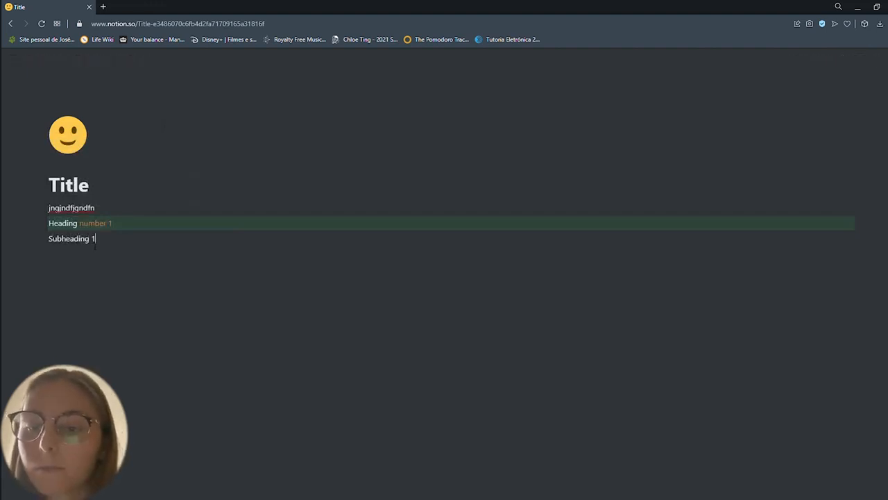
{"action": "left_click", "coordinate": [84, 261]}
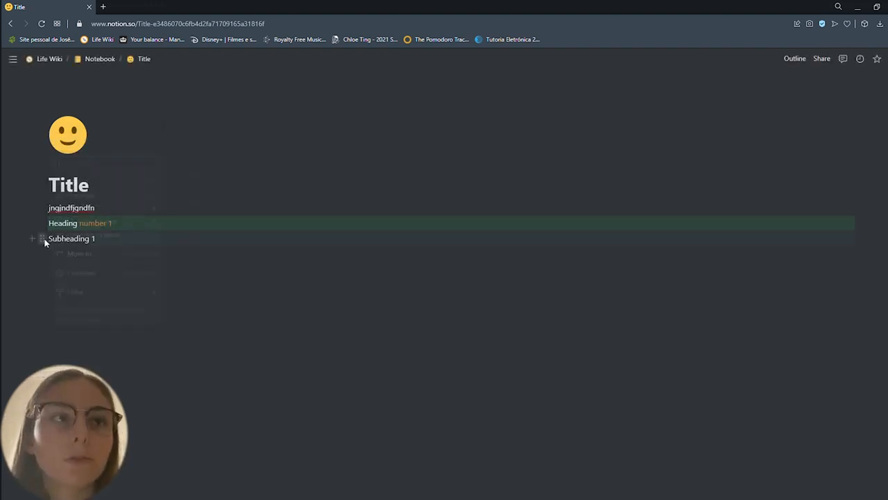
{"action": "left_click", "coordinate": [41, 238]}
{"action": "mouse_move", "coordinate": [103, 297]}
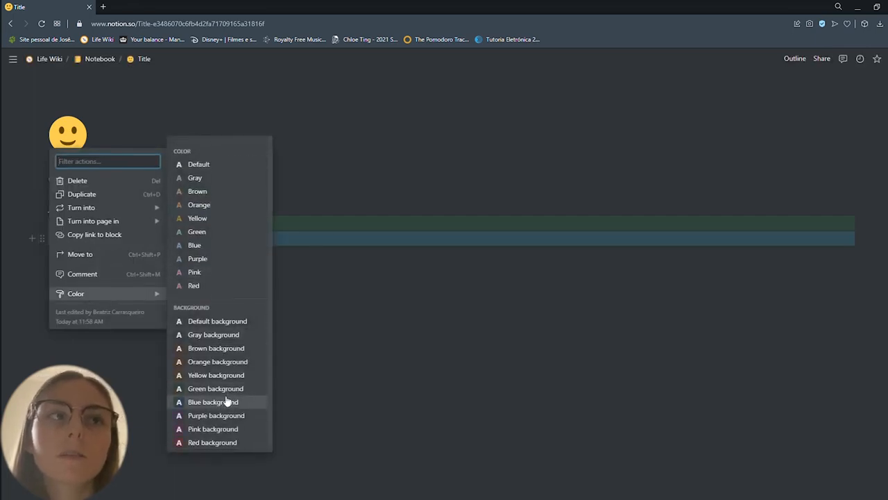
{"action": "left_click", "coordinate": [228, 402]}
Write "Subheading 2" on the next line and apply a yellow background to the block.
{"action": "left_click", "coordinate": [89, 254]}
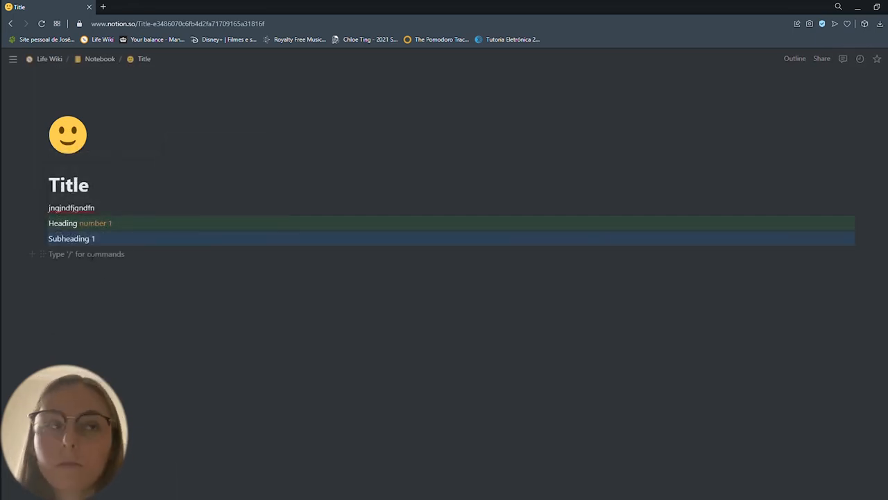
{"action": "type", "text": "Subheading 2"}
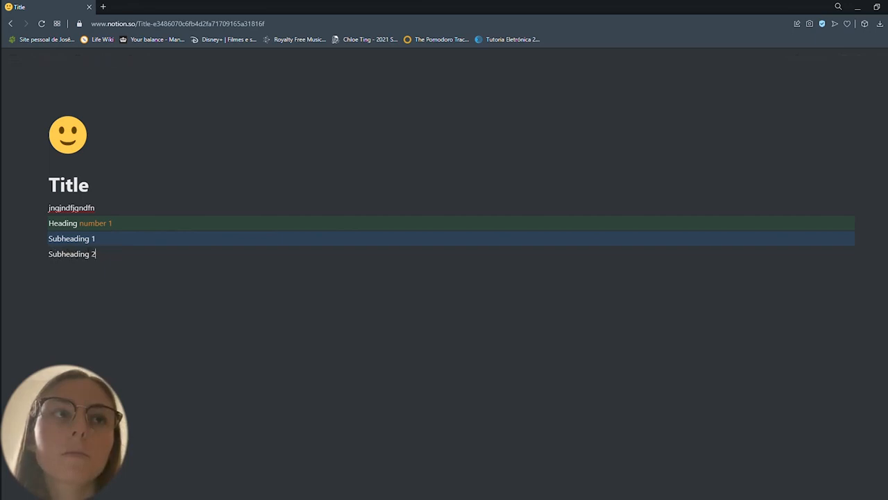
{"action": "left_click", "coordinate": [41, 253]}
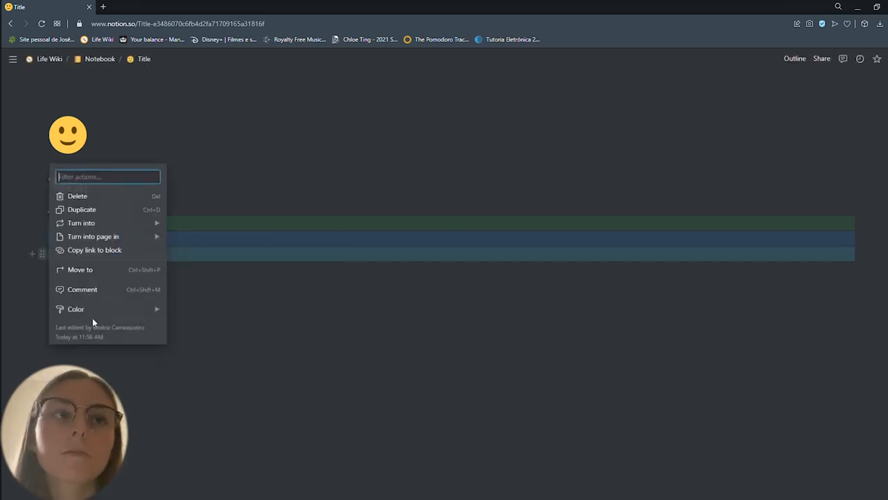
{"action": "mouse_move", "coordinate": [96, 311]}
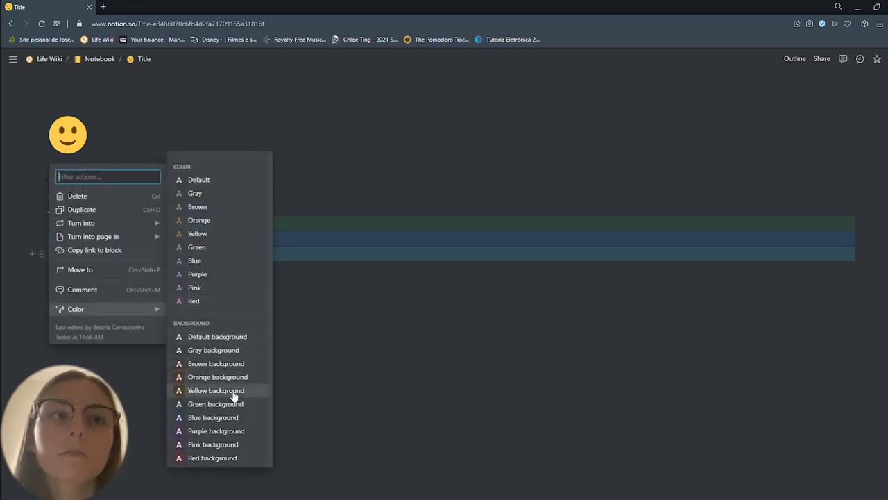
{"action": "left_click", "coordinate": [234, 393]}
Write "Question?" below Subheading 2 and apply an orange background to the block.
{"action": "type", "text": "Q"}
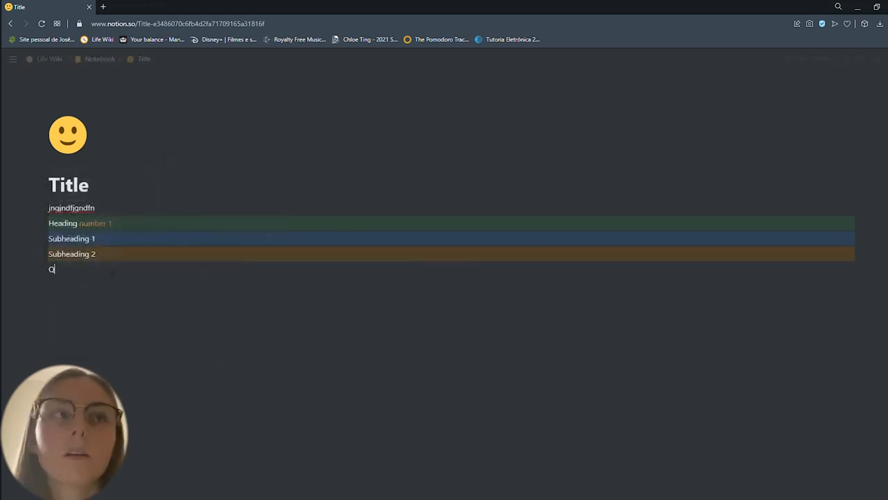
{"action": "type", "text": "uestion"}
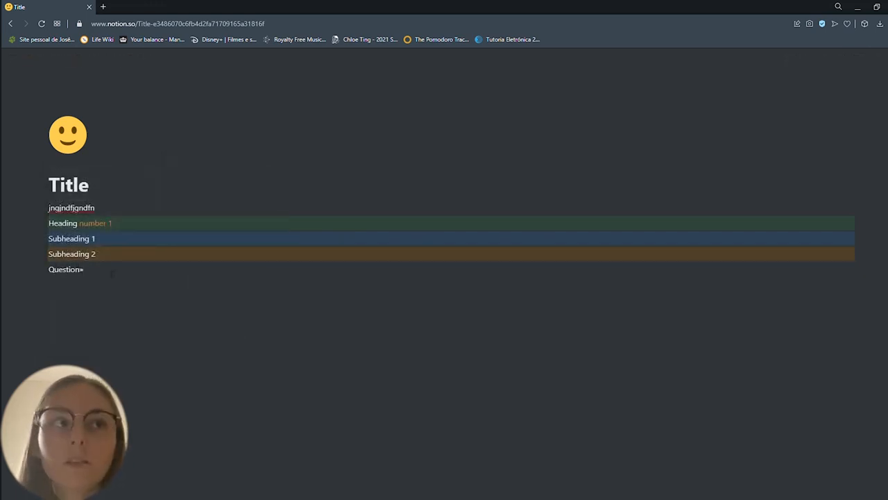
{"action": "type", "text": "?"}
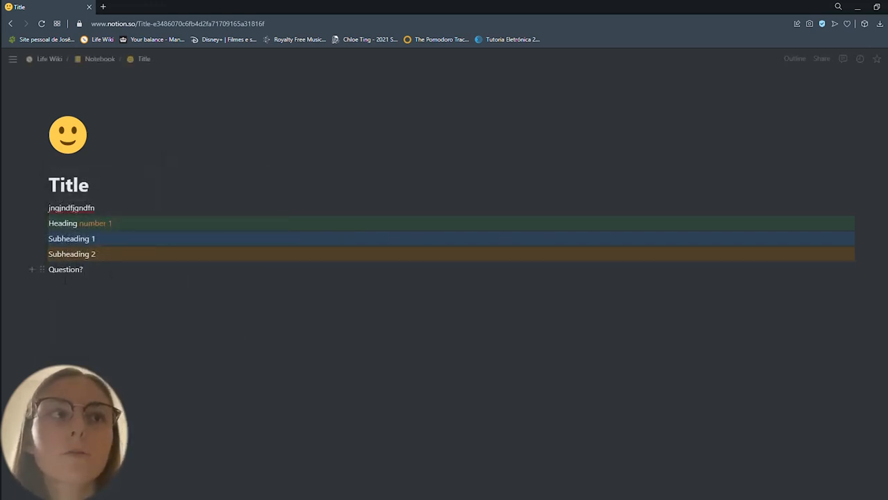
{"action": "left_click", "coordinate": [42, 269]}
{"action": "mouse_move", "coordinate": [91, 324]}
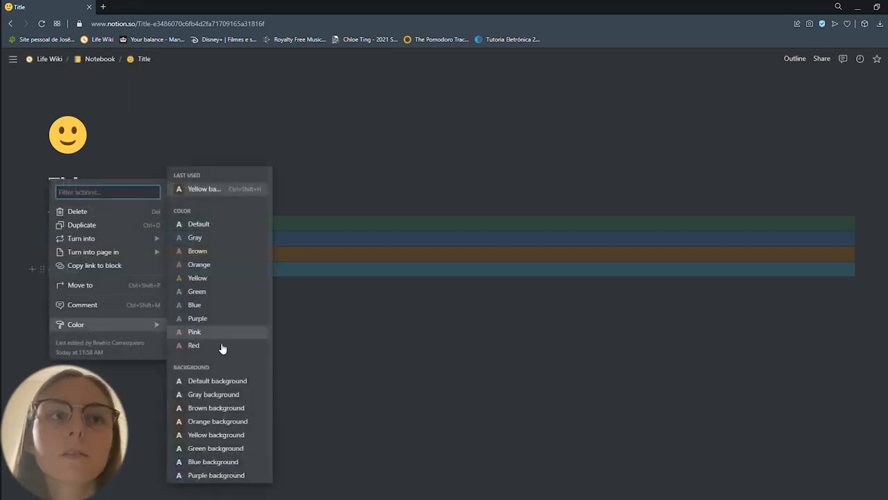
{"action": "scroll", "coordinate": [236, 360], "scroll_direction": "down", "scroll_amount": 1}
{"action": "left_click", "coordinate": [236, 392]}
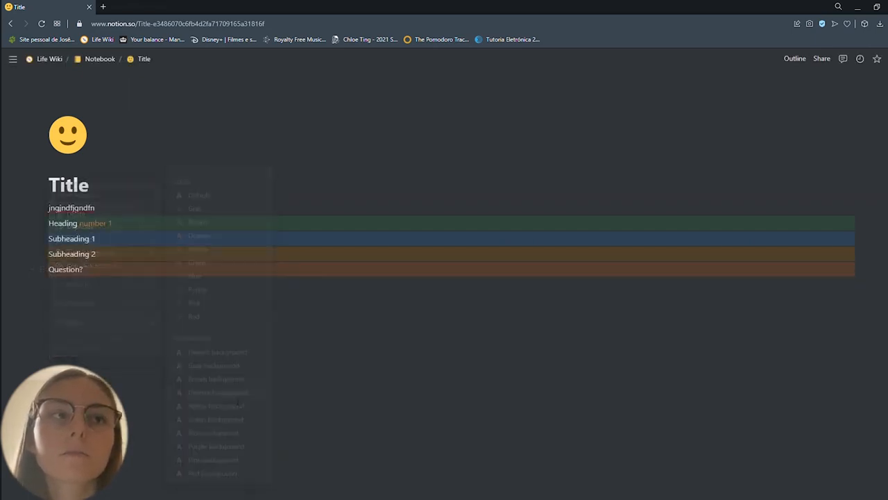
Write "Cystic fibrosis" below the question line and apply a red background to the block.
{"action": "left_click", "coordinate": [202, 297]}
{"action": "type", "text": "Cystic "}
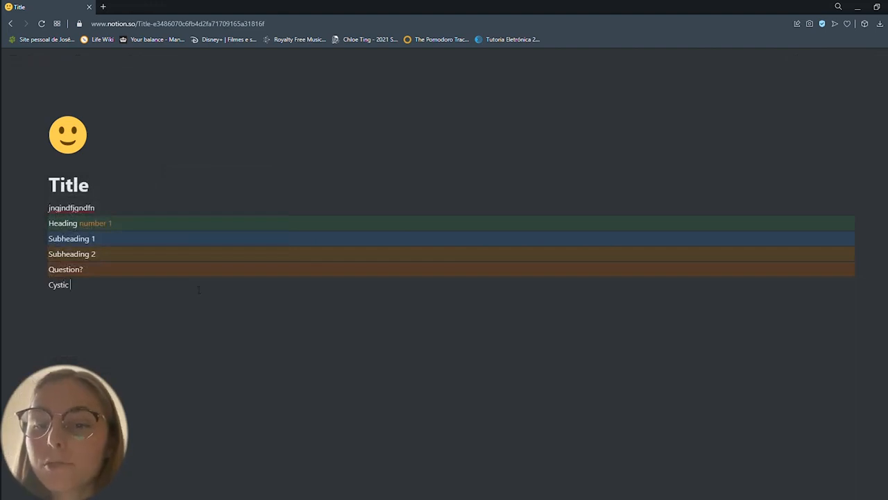
{"action": "type", "text": "fibrosis"}
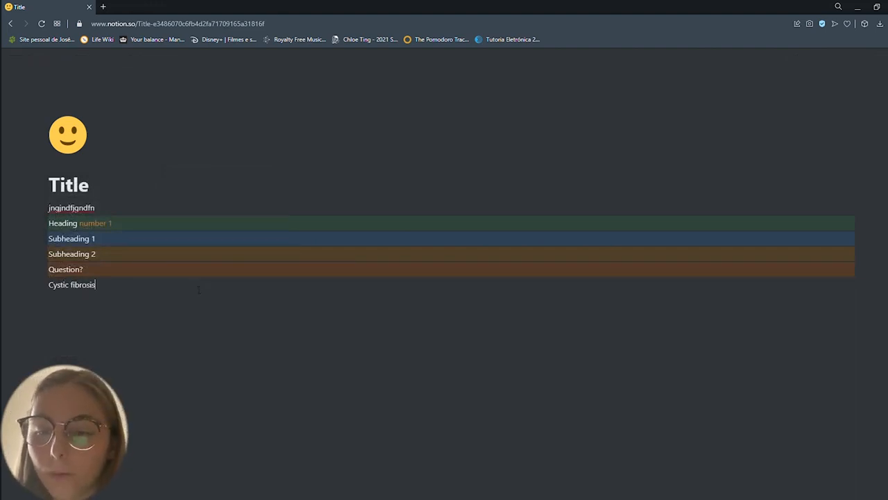
{"action": "left_click", "coordinate": [42, 284]}
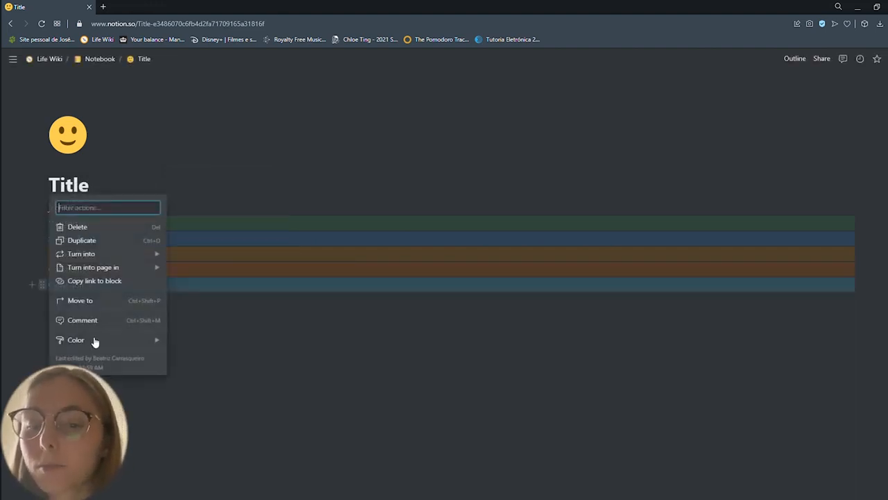
{"action": "mouse_move", "coordinate": [93, 339]}
{"action": "scroll", "coordinate": [242, 376], "scroll_direction": "down", "scroll_amount": 1}
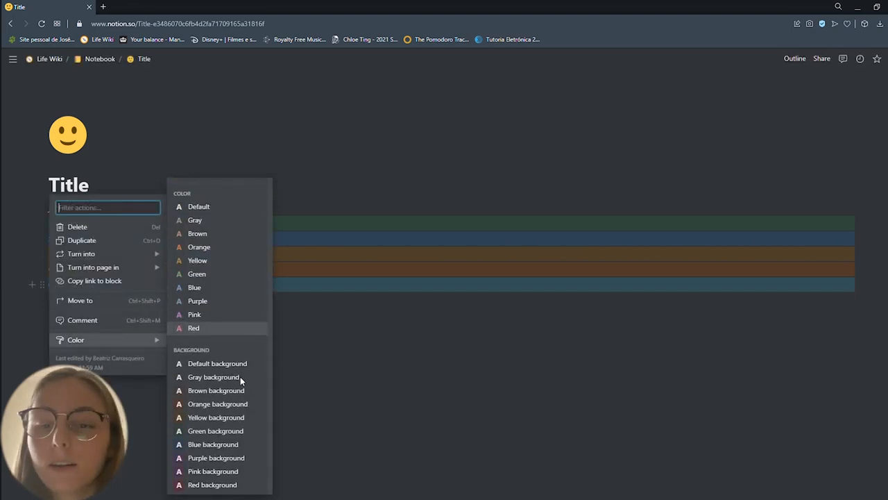
{"action": "left_click", "coordinate": [238, 481]}
Below the colored lines, add a "Bullet points" bullet with an indented "Press tab" sub-bullet, and a numbered "List" item under it.
{"action": "left_click", "coordinate": [164, 302]}
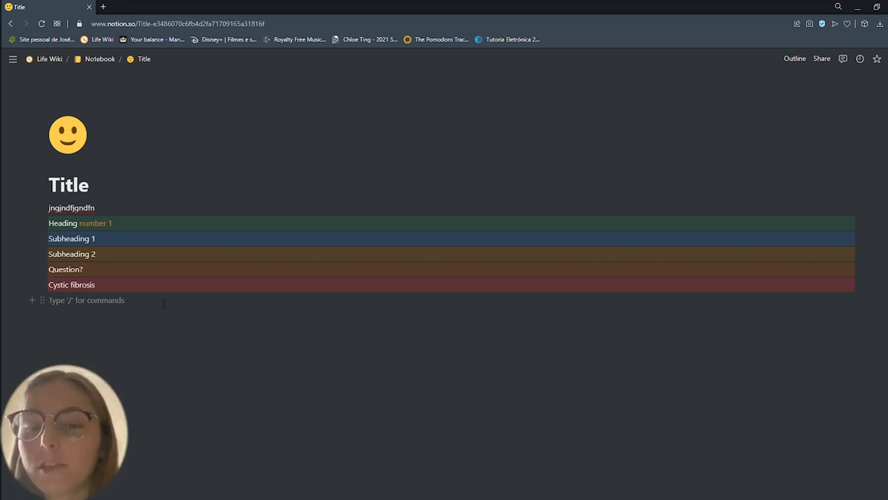
{"action": "key", "text": "Return"}
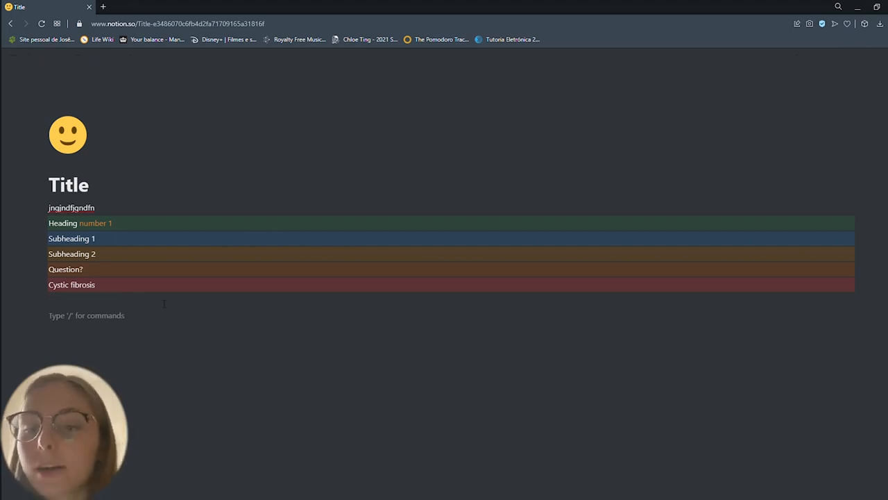
{"action": "type", "text": "- "}
{"action": "type", "text": "B"}
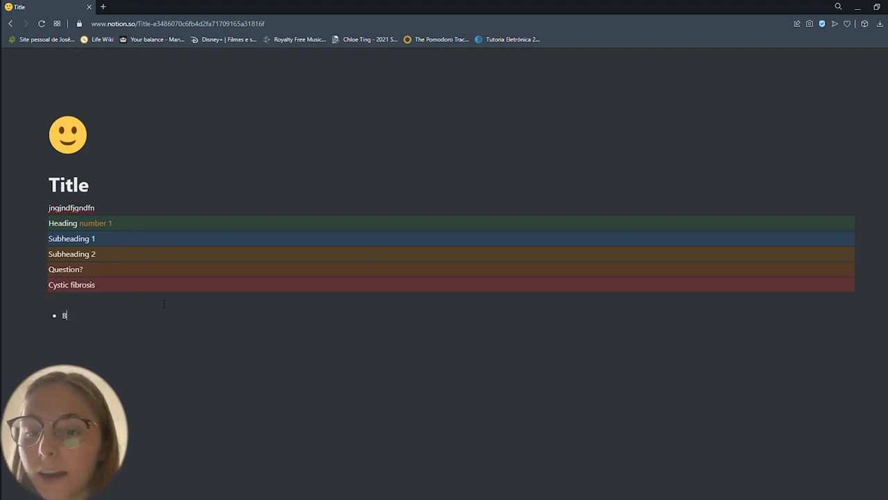
{"action": "type", "text": "ullet points"}
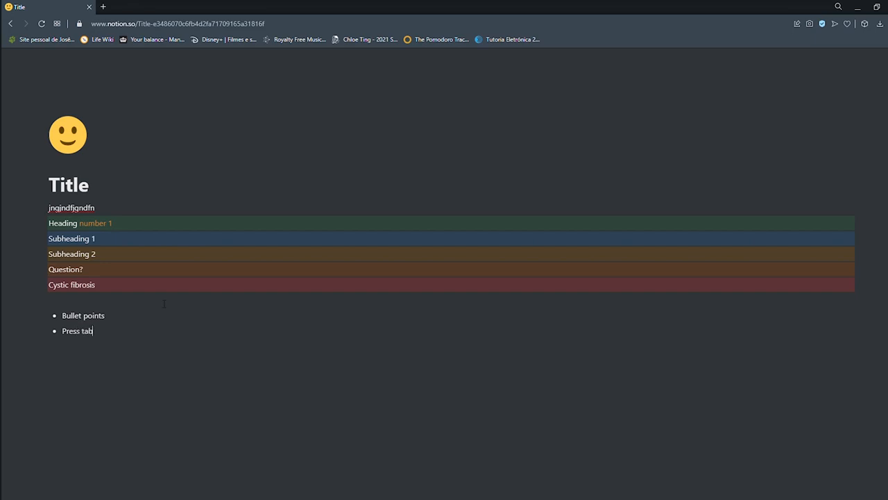
{"action": "key", "text": "Tab"}
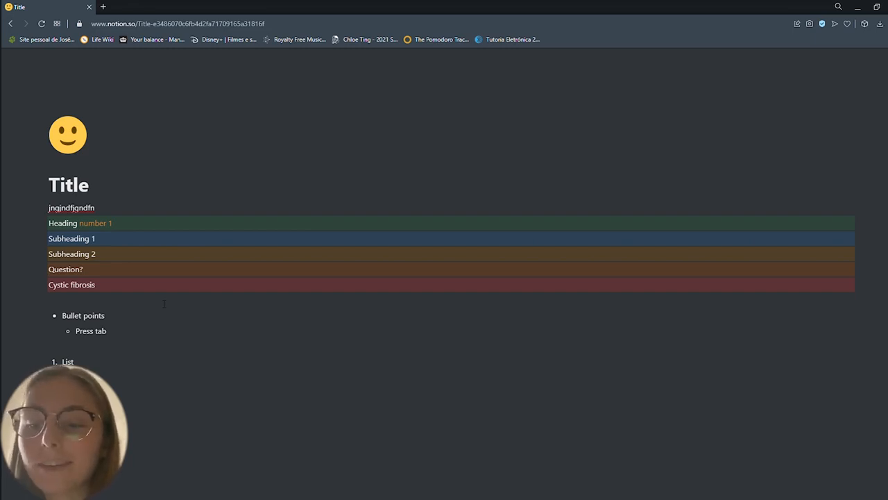
{"action": "key", "text": "Return"}
{"action": "key", "text": "Return"}
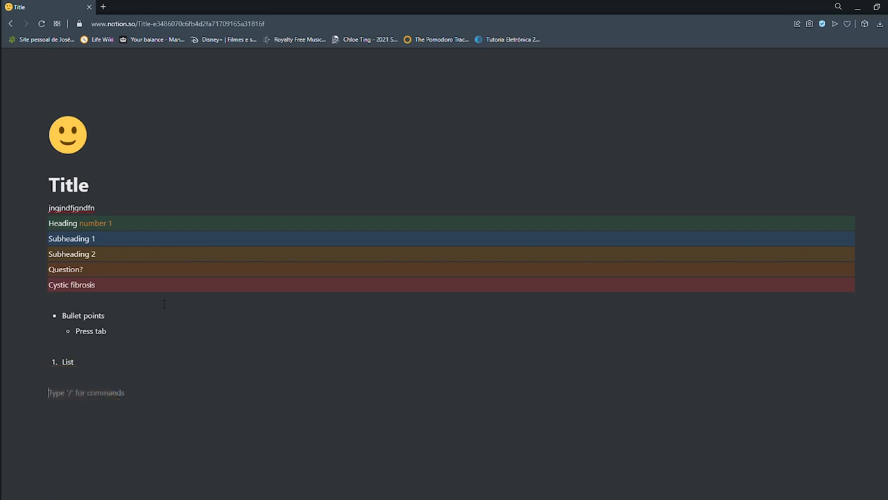
Insert the Unsplash image of a blossoming tree below the numbered list and shrink it to roughly a quarter of the page width.
{"action": "type", "text": "/ima"}
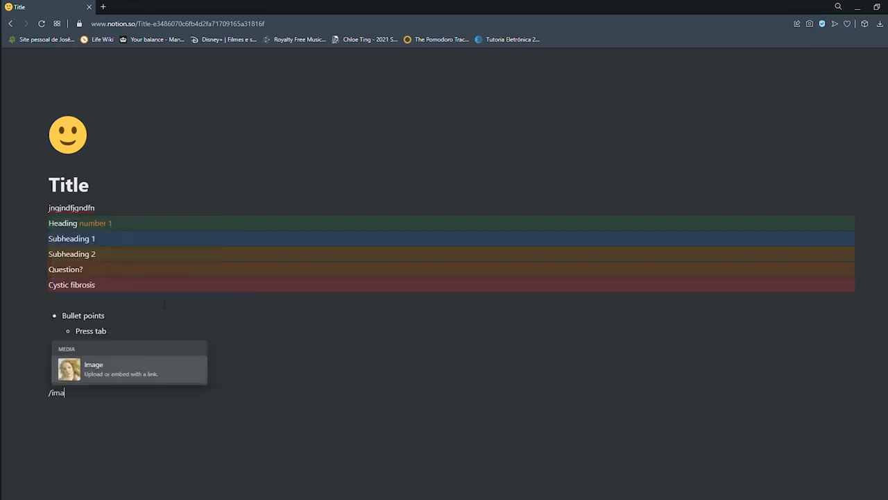
{"action": "key", "text": "Return"}
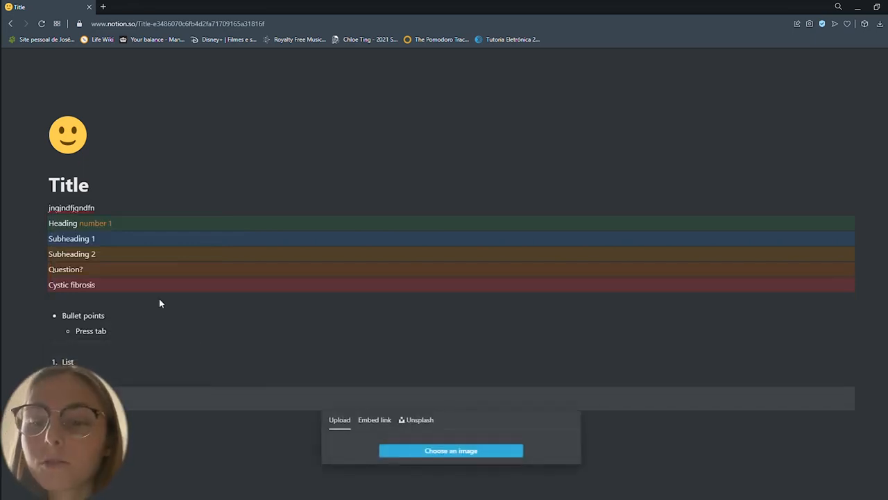
{"action": "left_click", "coordinate": [375, 419]}
{"action": "left_click", "coordinate": [413, 401]}
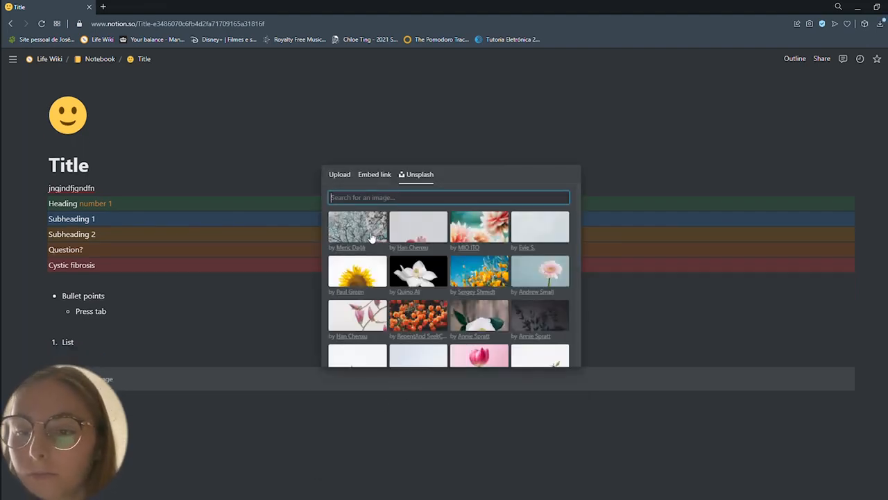
{"action": "left_click", "coordinate": [371, 237]}
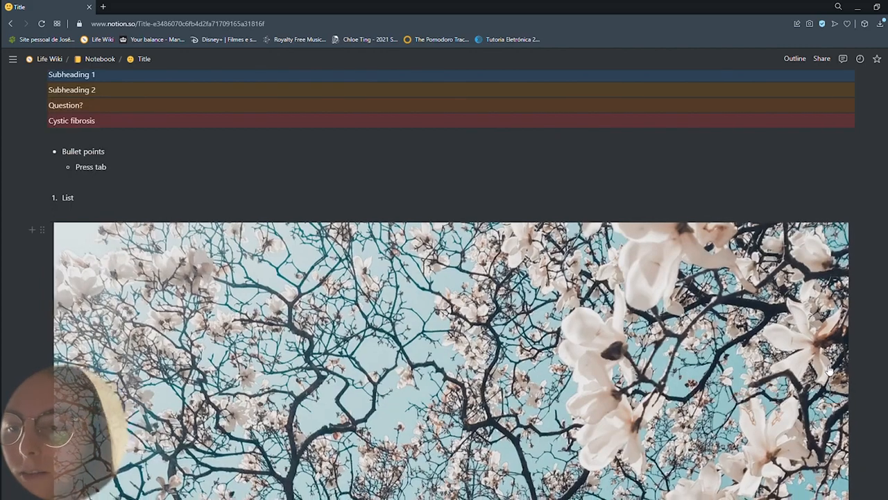
{"action": "left_click_drag", "start_coordinate": [829, 371], "coordinate": [551, 340]}
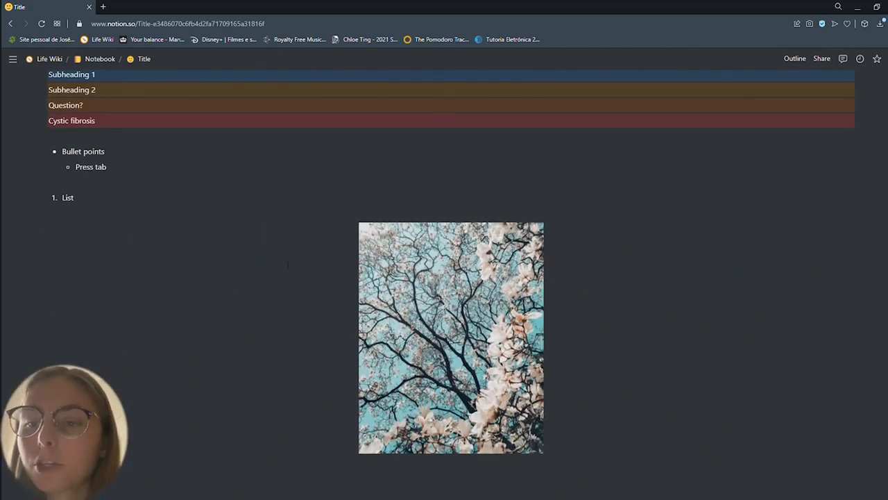
Move the blossom image into its own column beside the bullet list.
{"action": "scroll", "coordinate": [444, 312], "scroll_direction": "up", "scroll_amount": 2}
{"action": "left_click_drag", "start_coordinate": [355, 329], "coordinate": [881, 271]}
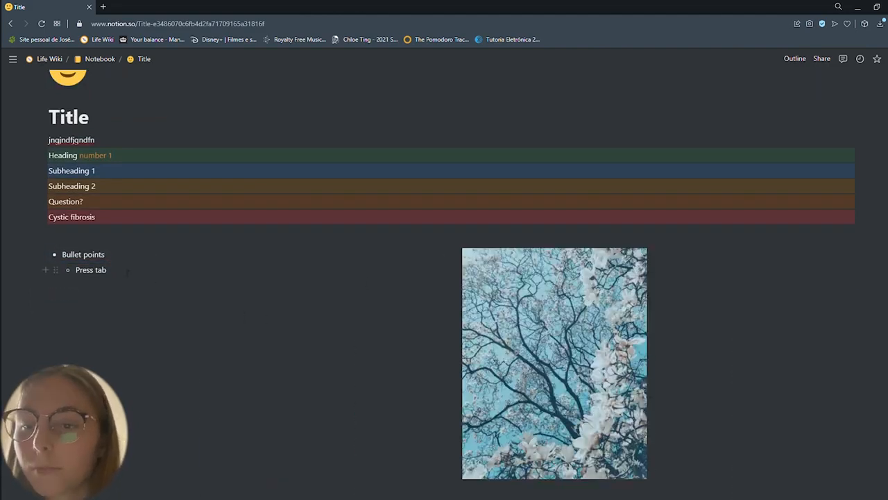
{"action": "scroll", "coordinate": [127, 273], "scroll_direction": "down", "scroll_amount": 2}
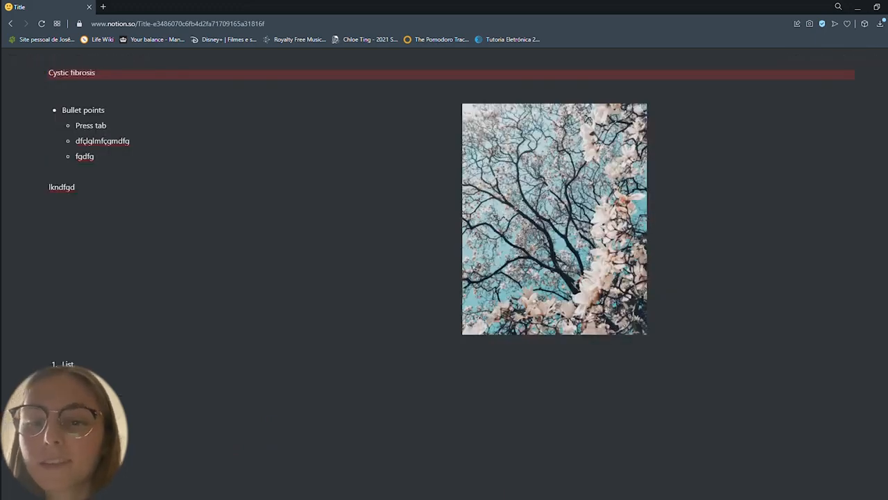
{"action": "scroll", "coordinate": [451, 208], "scroll_direction": "up", "scroll_amount": 2}
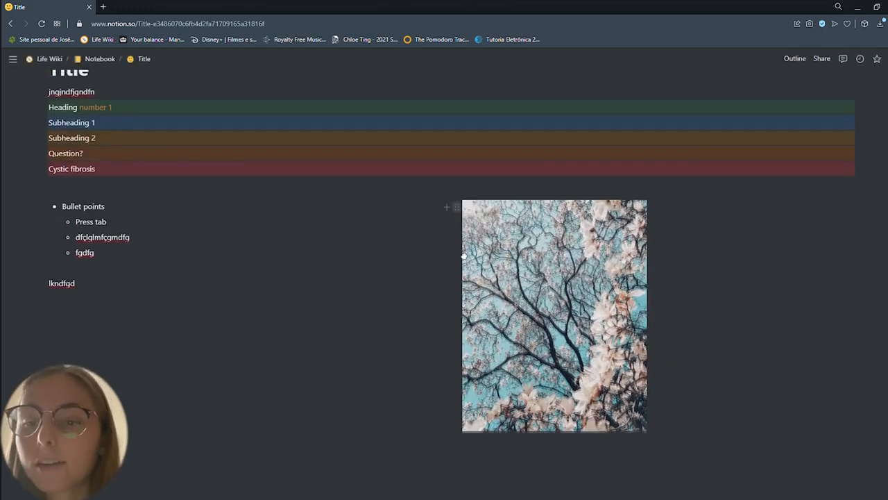
Move the image out of the column to its own row below the "lkndfgd" line.
{"action": "left_click_drag", "start_coordinate": [456, 212], "coordinate": [371, 422]}
{"action": "scroll", "coordinate": [370, 347], "scroll_direction": "down", "scroll_amount": 2}
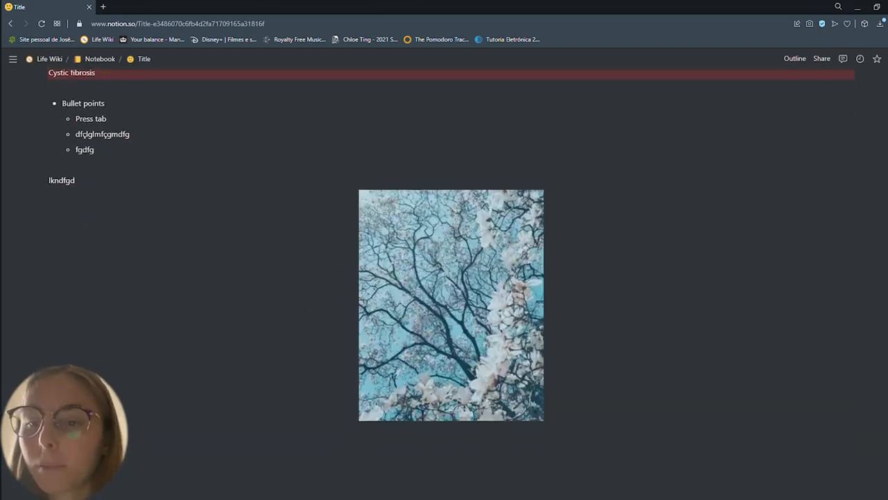
Place the "Text" block in a column to the left of the image and add the line "fgfdgdfgd" beneath it.
{"action": "scroll", "coordinate": [444, 278], "scroll_direction": "down", "scroll_amount": 2}
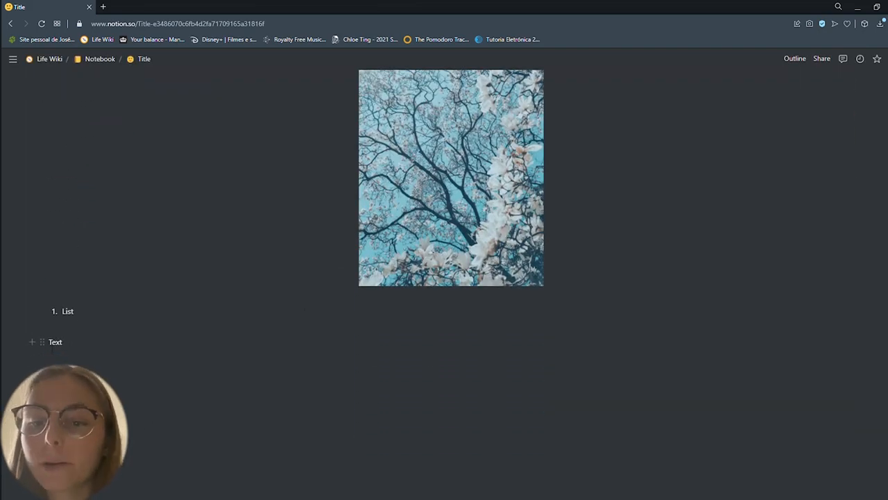
{"action": "left_click_drag", "start_coordinate": [45, 345], "coordinate": [326, 172]}
{"action": "scroll", "coordinate": [364, 295], "scroll_direction": "up", "scroll_amount": 2}
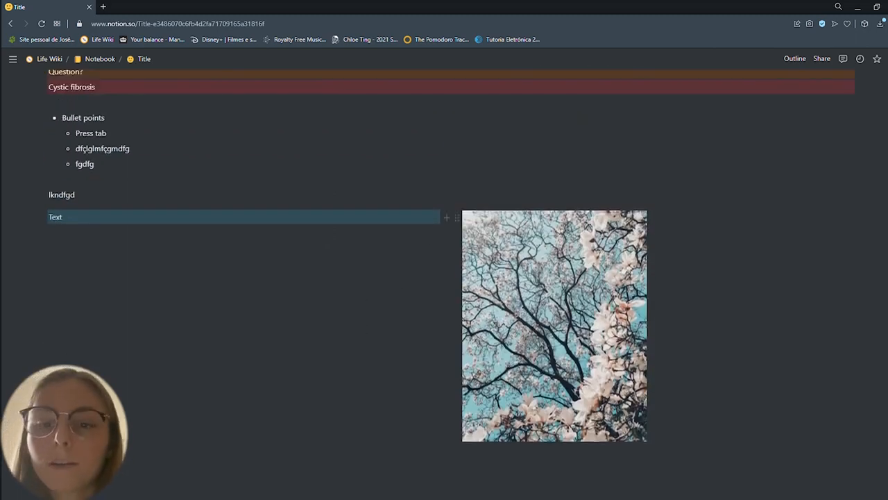
{"action": "left_click", "coordinate": [392, 241]}
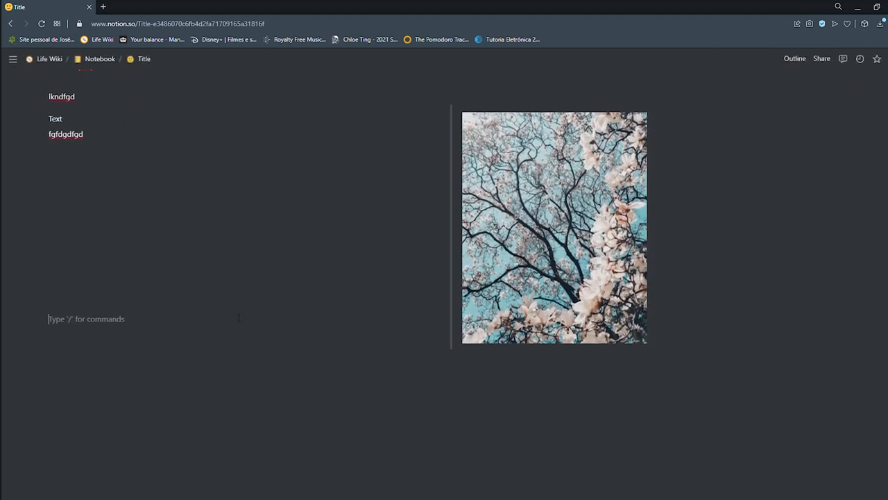
Leave a few blank lines below the "fgfdgdfgd" text and add four separate lines reading "a" beneath the image.
{"action": "key", "text": "Return"}
{"action": "key", "text": "Return"}
{"action": "key", "text": "Return"}
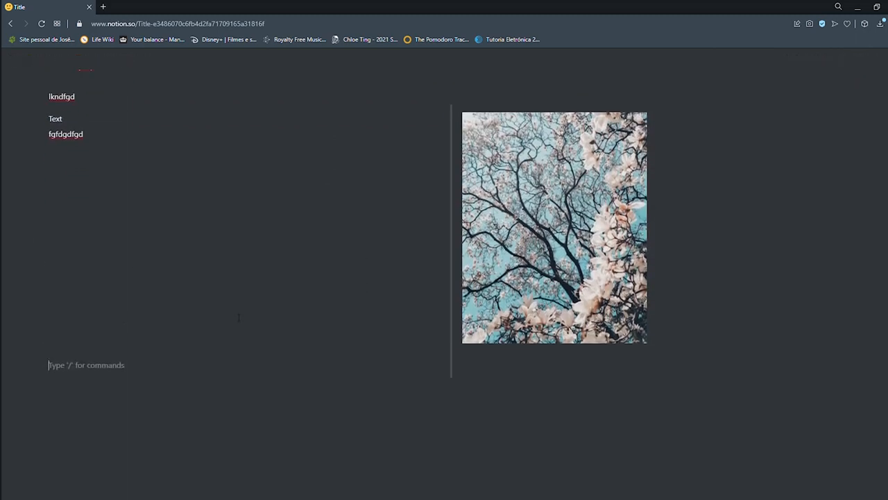
{"action": "type", "text": "a"}
{"action": "key", "text": "Return"}
{"action": "type", "text": "a"}
{"action": "key", "text": "Return"}
{"action": "type", "text": "a"}
{"action": "key", "text": "Return"}
{"action": "type", "text": "a"}
{"action": "key", "text": "Return"}
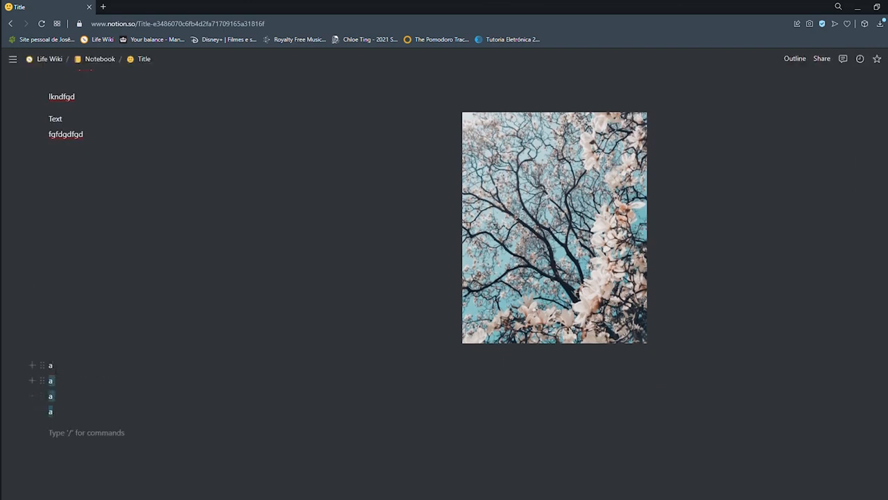
{"action": "left_click_drag", "start_coordinate": [56, 368], "coordinate": [331, 436]}
{"action": "scroll", "coordinate": [243, 333], "scroll_direction": "down", "scroll_amount": 1}
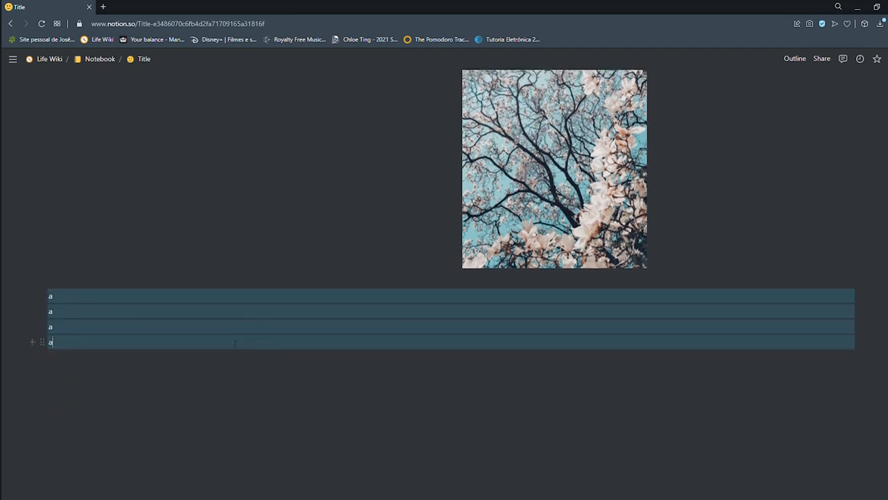
Add the line "Write something" below the four "a" lines, separated by a blank line.
{"action": "left_click", "coordinate": [235, 343]}
{"action": "key", "text": "Return"}
{"action": "key", "text": "Return"}
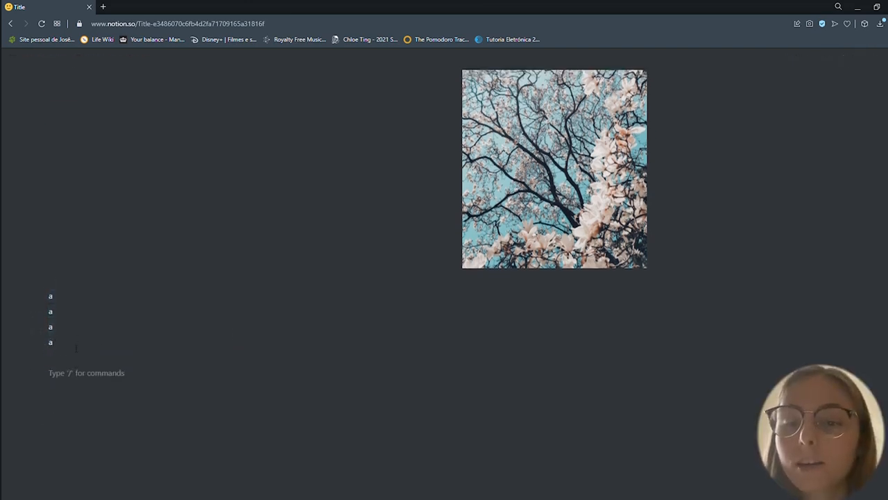
{"action": "type", "text": "Writ"}
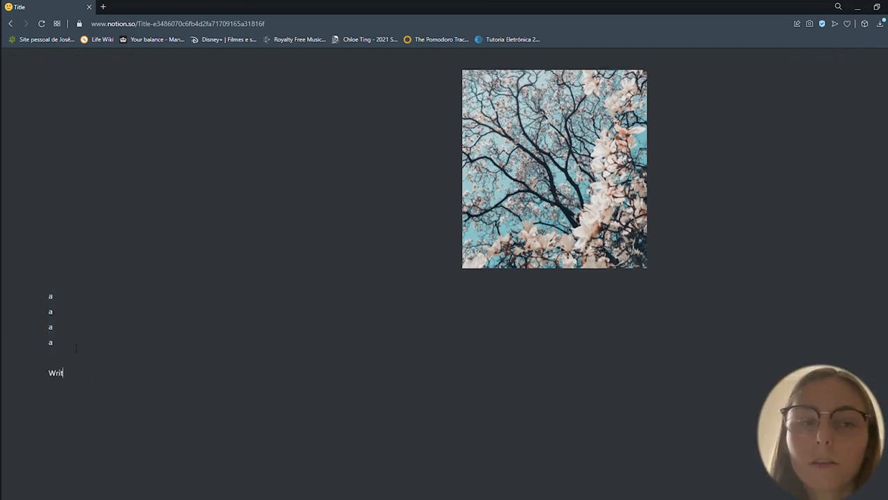
{"action": "type", "text": "e something"}
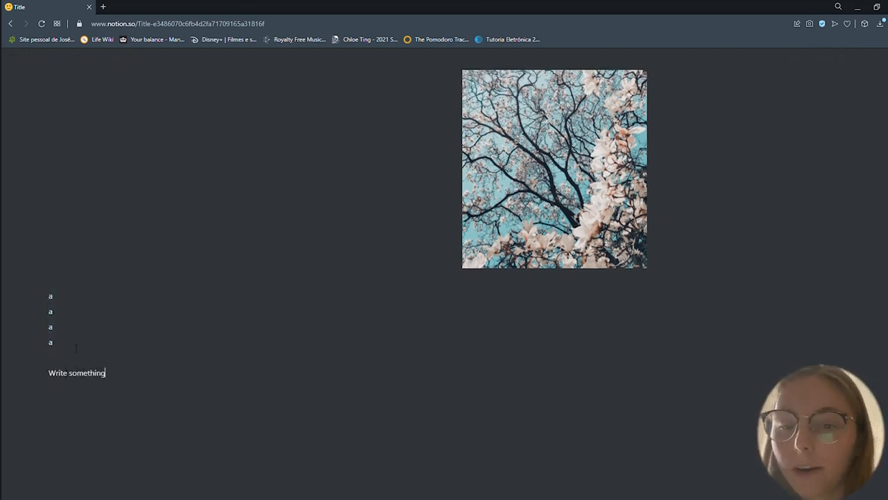
Examine the text formatting options and the block actions available for the "Write something" line.
{"action": "left_click", "coordinate": [43, 374]}
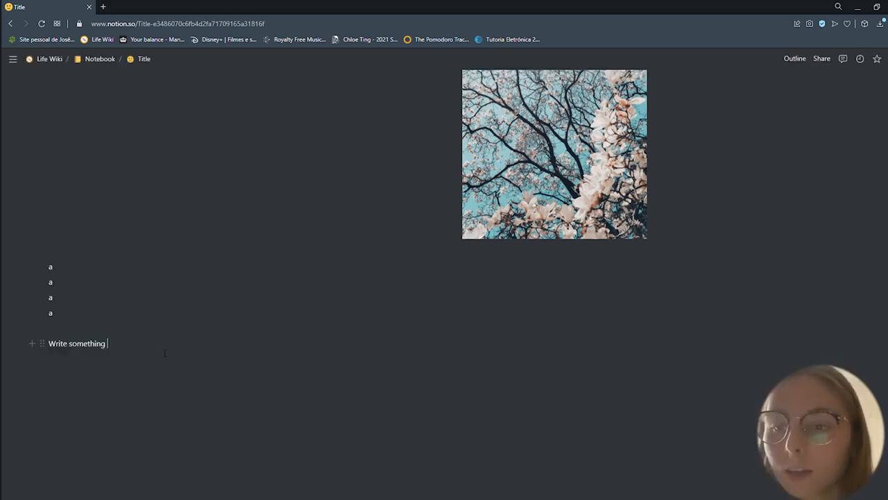
{"action": "left_click_drag", "start_coordinate": [109, 346], "coordinate": [50, 349]}
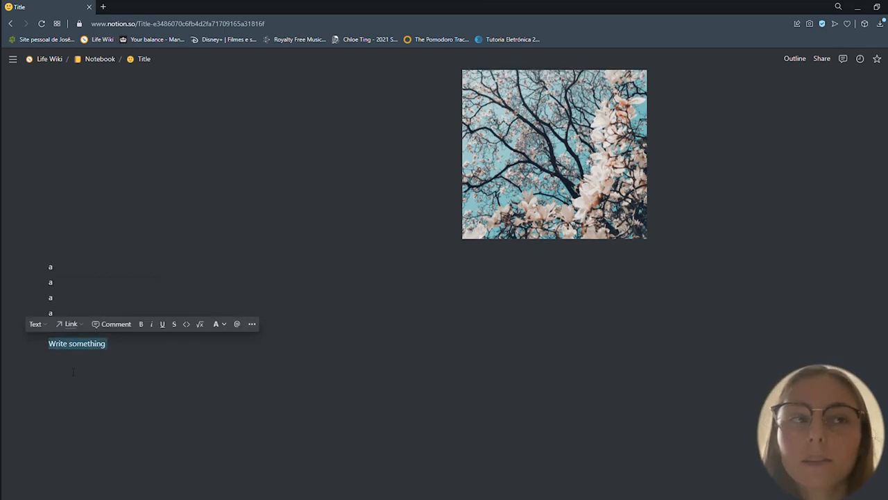
{"action": "left_click", "coordinate": [73, 372]}
{"action": "left_click", "coordinate": [41, 344]}
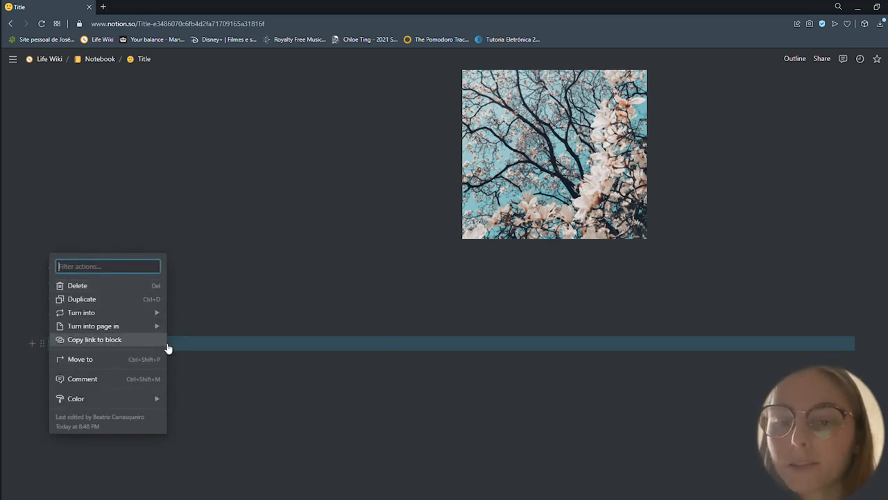
{"action": "mouse_move", "coordinate": [124, 333]}
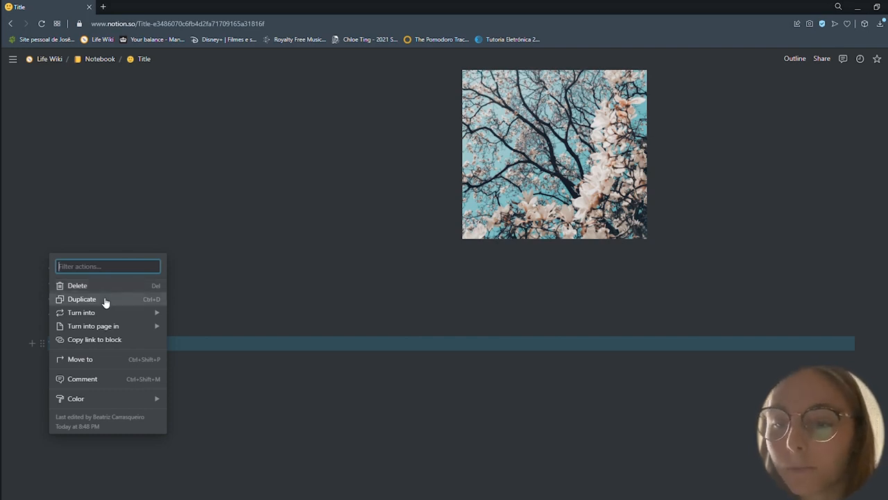
{"action": "left_click", "coordinate": [48, 349]}
Delete the "Write something" block and undo the deletion.
{"action": "left_click", "coordinate": [45, 348]}
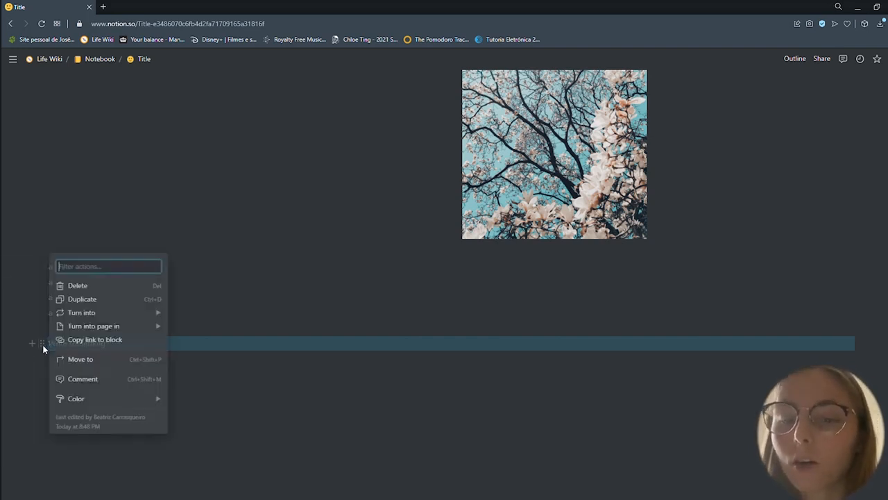
{"action": "key", "text": "Delete"}
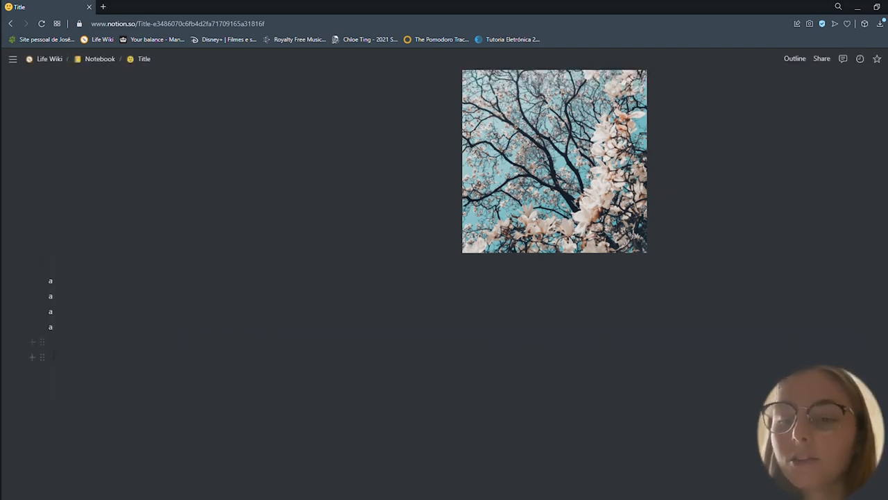
{"action": "left_click", "coordinate": [51, 357]}
{"action": "key", "text": "ctrl+z"}
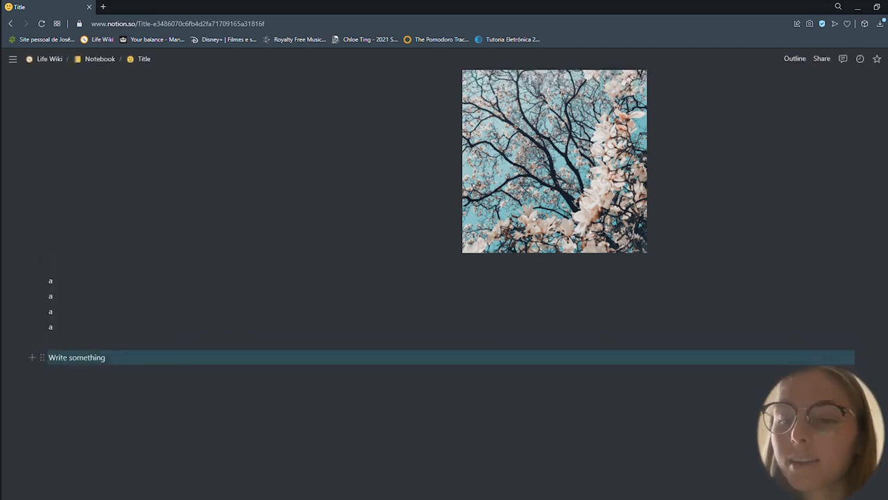
{"action": "left_click", "coordinate": [60, 358]}
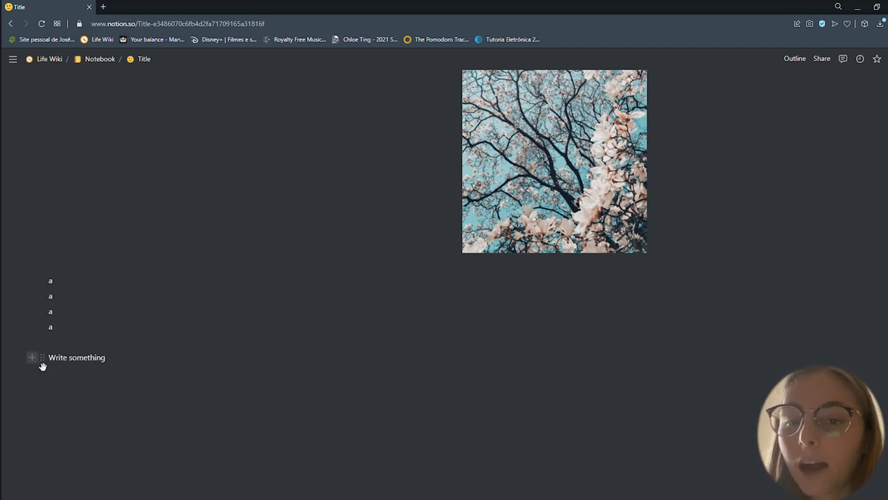
{"action": "left_click", "coordinate": [84, 380]}
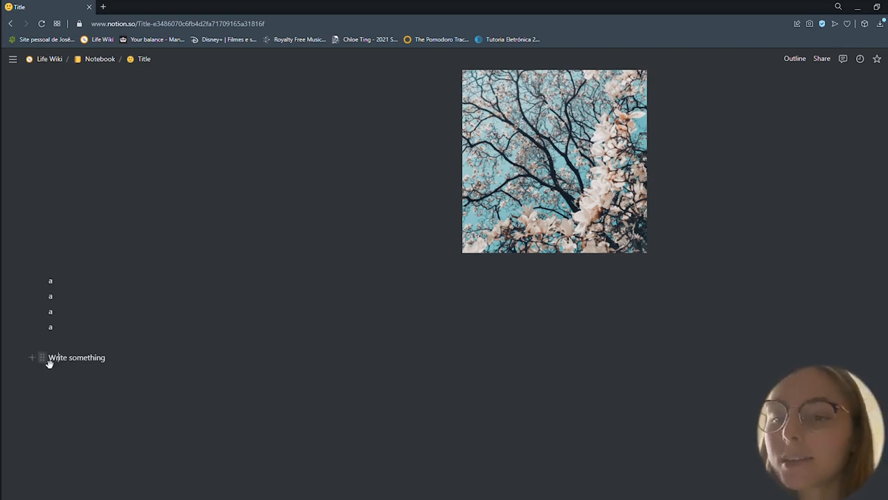
Turn the "Write something" line into a bulleted list item.
{"action": "left_click", "coordinate": [42, 357]}
{"action": "mouse_move", "coordinate": [89, 327]}
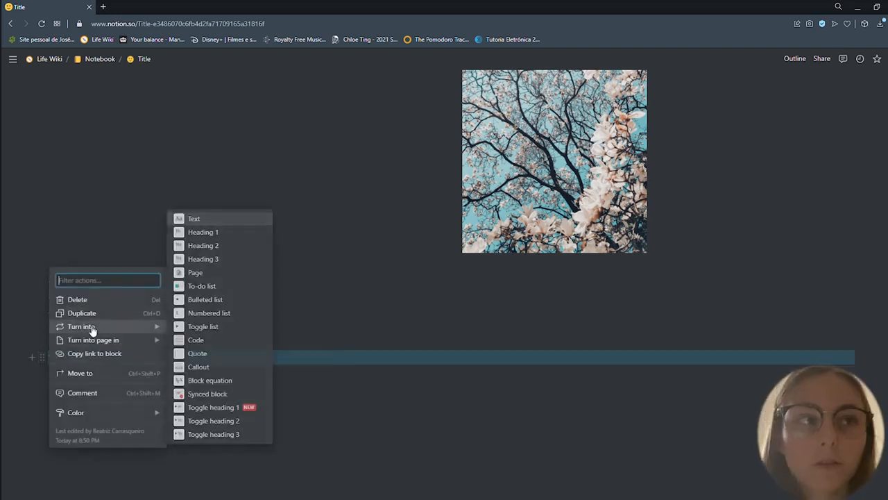
{"action": "left_click", "coordinate": [222, 301]}
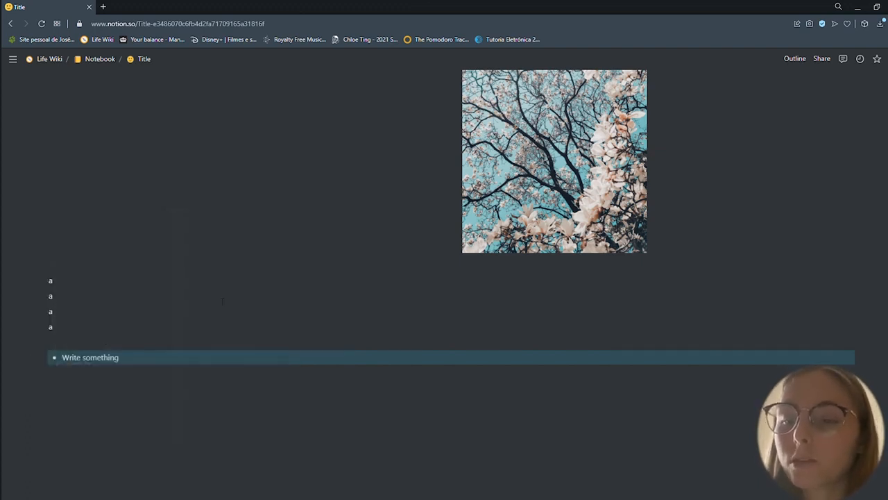
{"action": "left_click", "coordinate": [169, 364]}
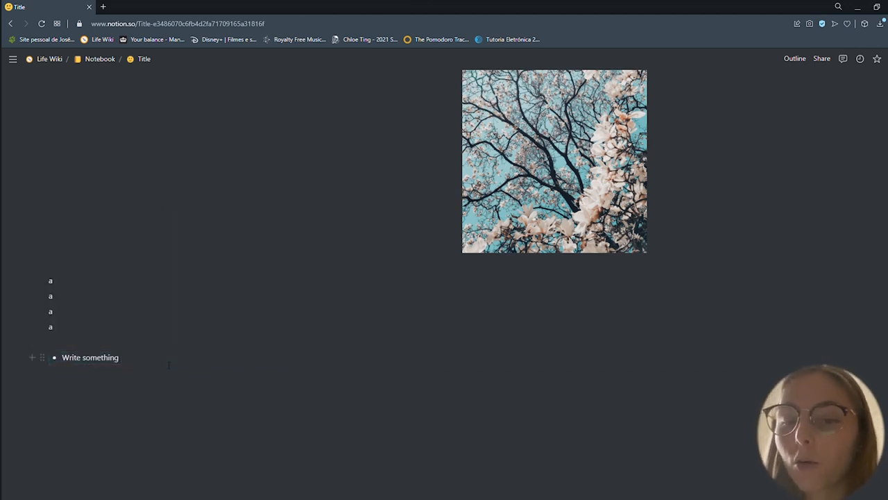
Add a line reading "Heading" below the bullet and turn it into a Heading 1 block.
{"action": "key", "text": "Return"}
{"action": "key", "text": "Return"}
{"action": "type", "text": "Heading"}
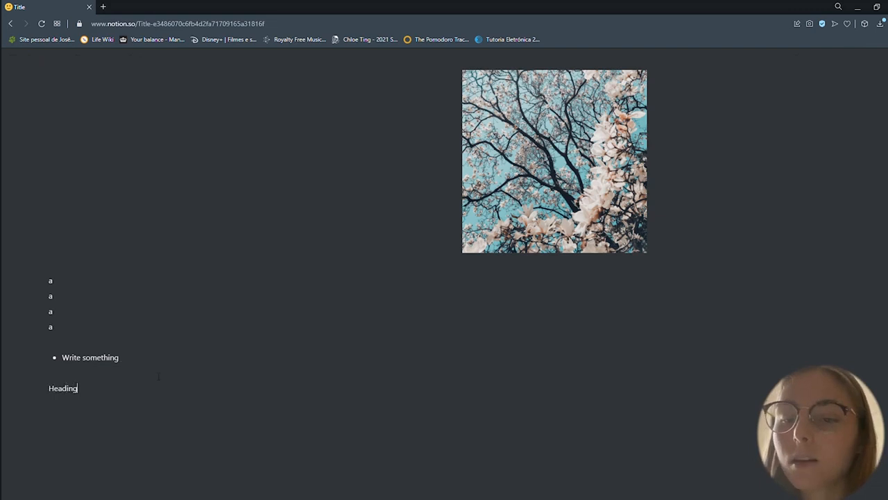
{"action": "left_click", "coordinate": [42, 388]}
{"action": "mouse_move", "coordinate": [117, 361]}
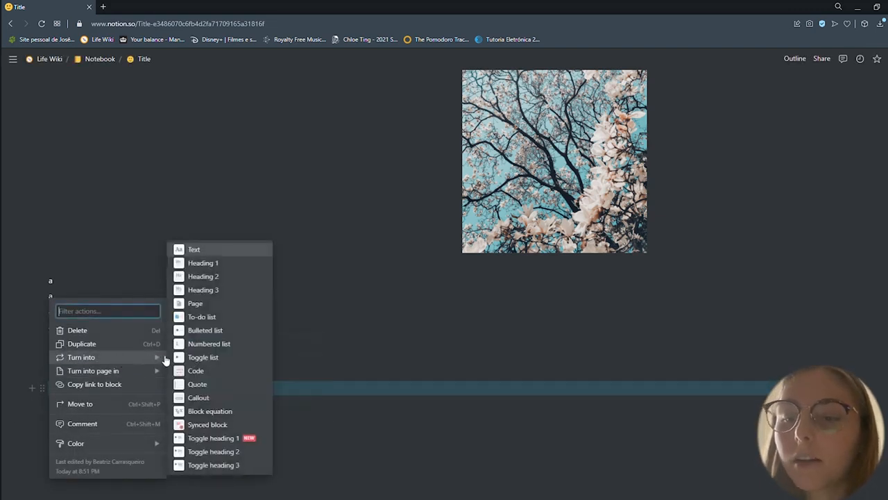
{"action": "left_click", "coordinate": [191, 264]}
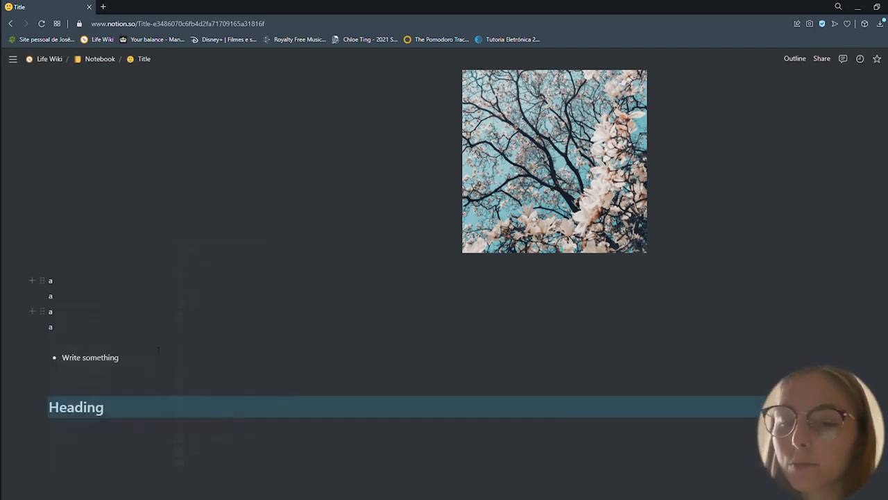
{"action": "left_click", "coordinate": [147, 412]}
Add a plain text line "Heading" under the large heading and give it a green background.
{"action": "key", "text": "Return"}
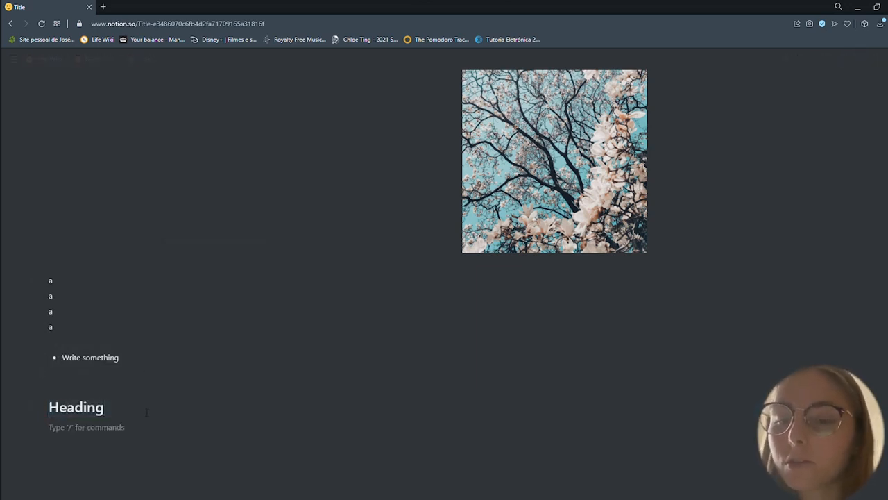
{"action": "type", "text": "Heading"}
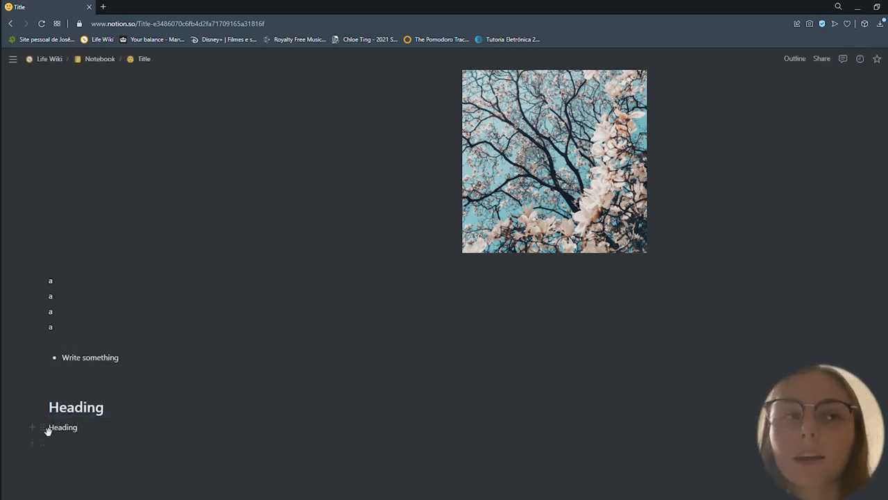
{"action": "left_click", "coordinate": [43, 427]}
{"action": "mouse_move", "coordinate": [73, 459]}
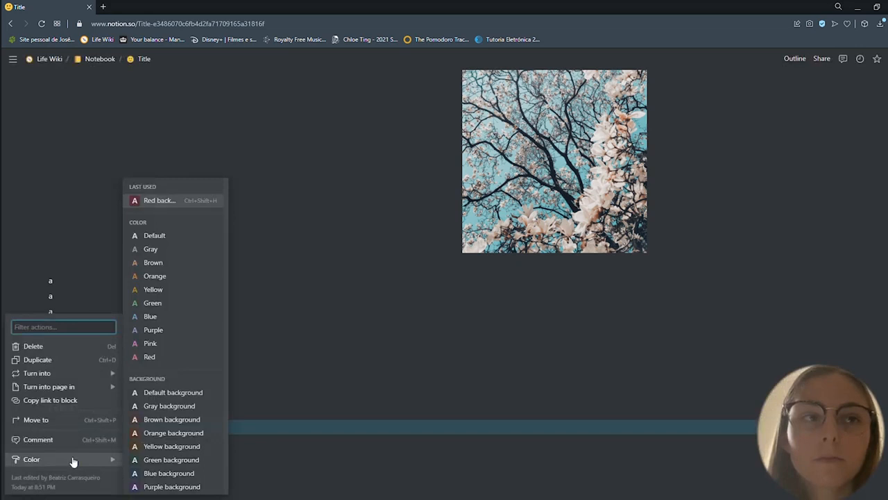
{"action": "left_click", "coordinate": [185, 458]}
{"action": "left_click", "coordinate": [174, 444]}
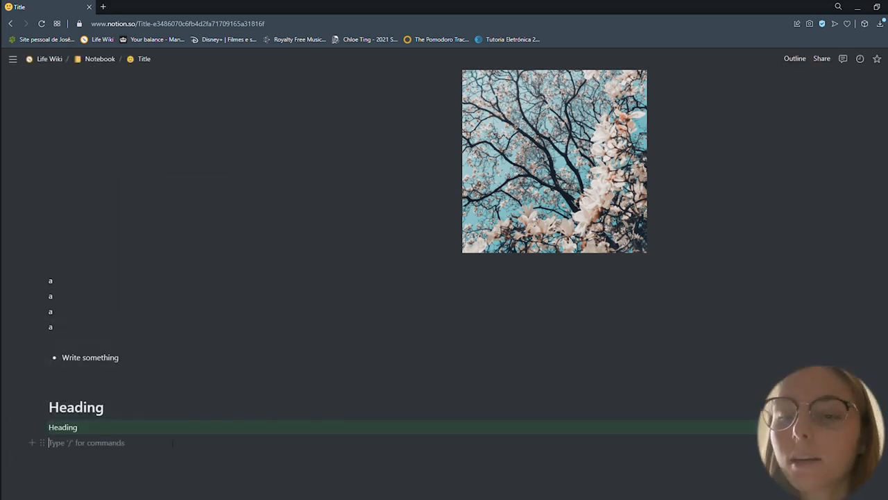
Insert a simple table below the green "Heading" line, leaving one blank line between them.
{"action": "scroll", "coordinate": [172, 442], "scroll_direction": "down", "scroll_amount": 2}
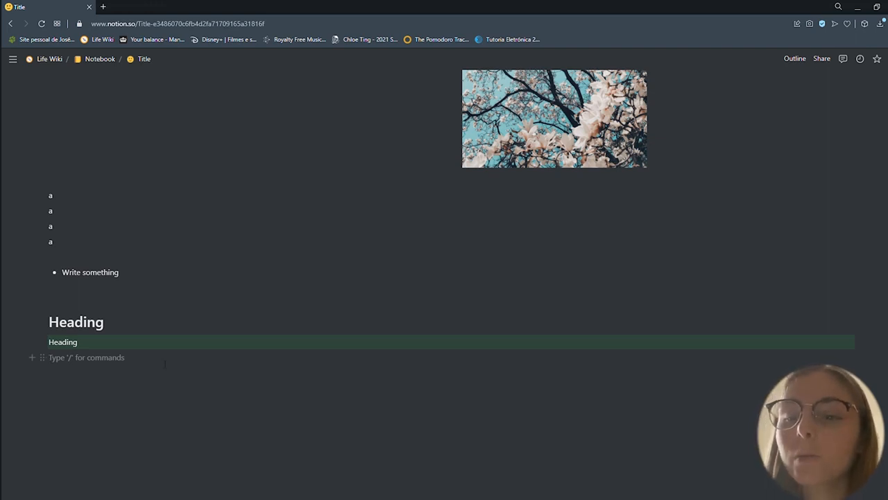
{"action": "key", "text": "Return"}
{"action": "type", "text": "/"}
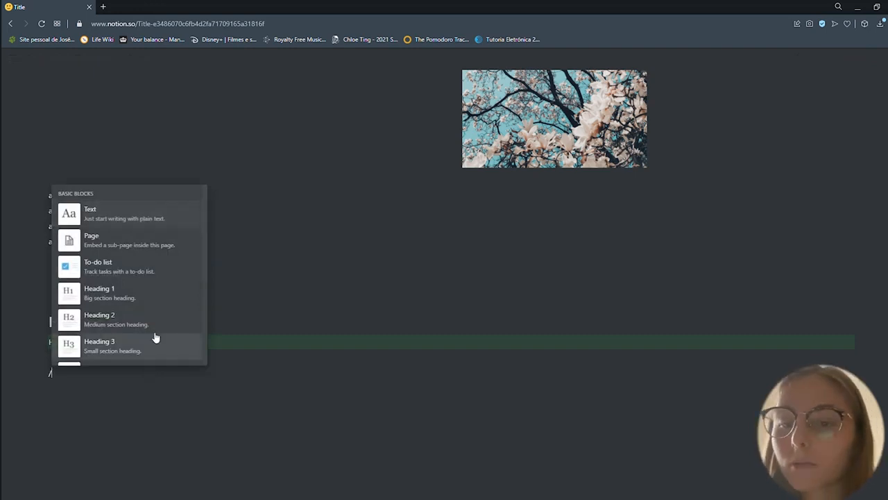
{"action": "scroll", "coordinate": [155, 337], "scroll_direction": "down", "scroll_amount": 2}
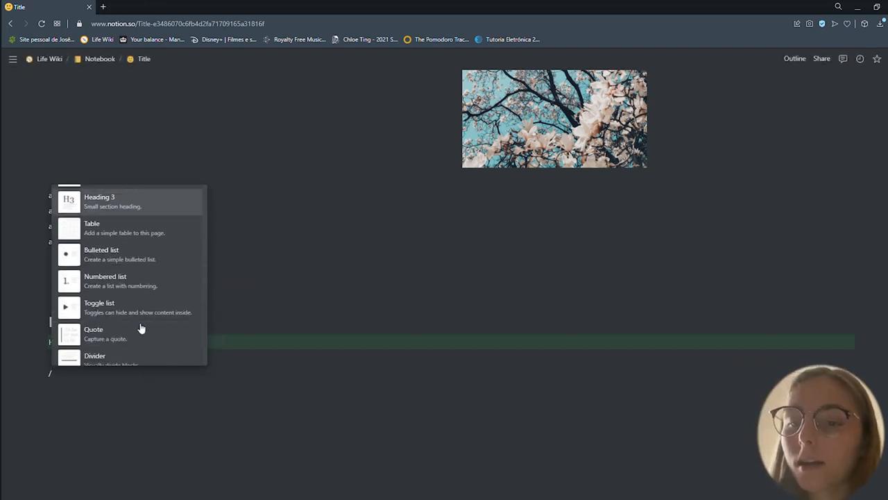
{"action": "left_click", "coordinate": [129, 241]}
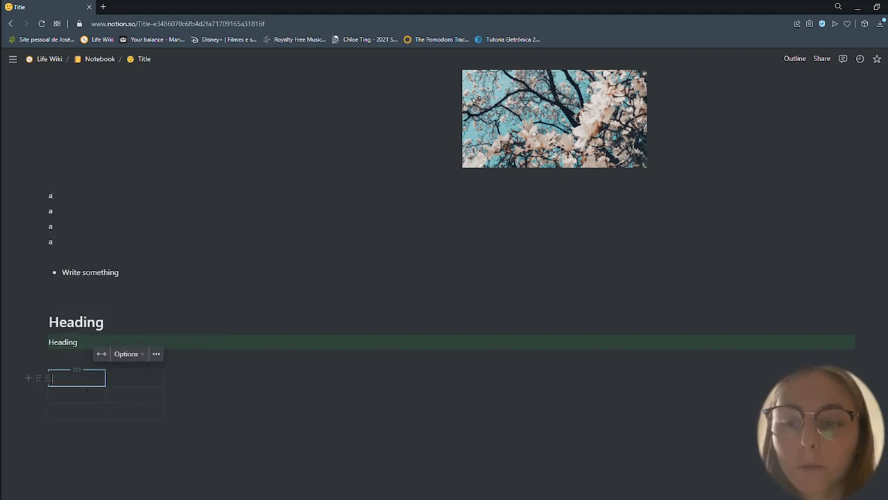
{"action": "left_click", "coordinate": [86, 396]}
{"action": "left_click", "coordinate": [84, 412]}
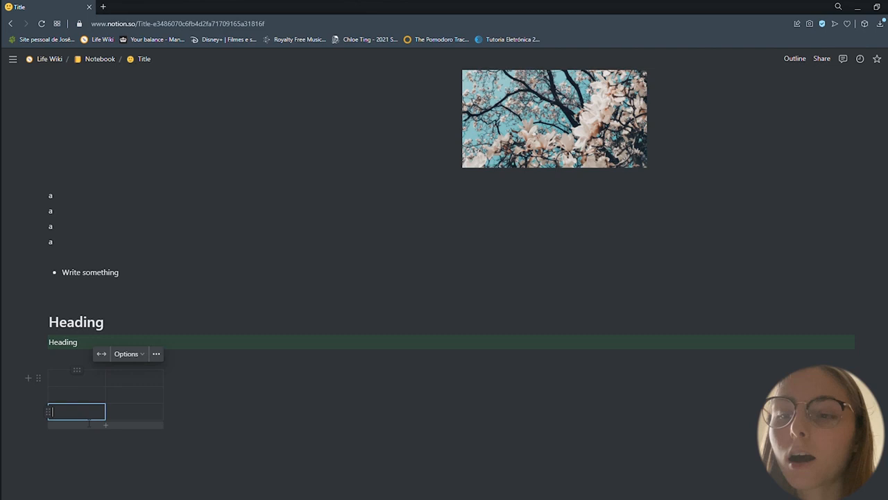
Add a third column to the table and stretch the table to the full page width.
{"action": "left_click", "coordinate": [144, 380]}
{"action": "left_click", "coordinate": [110, 394]}
{"action": "left_click", "coordinate": [110, 411]}
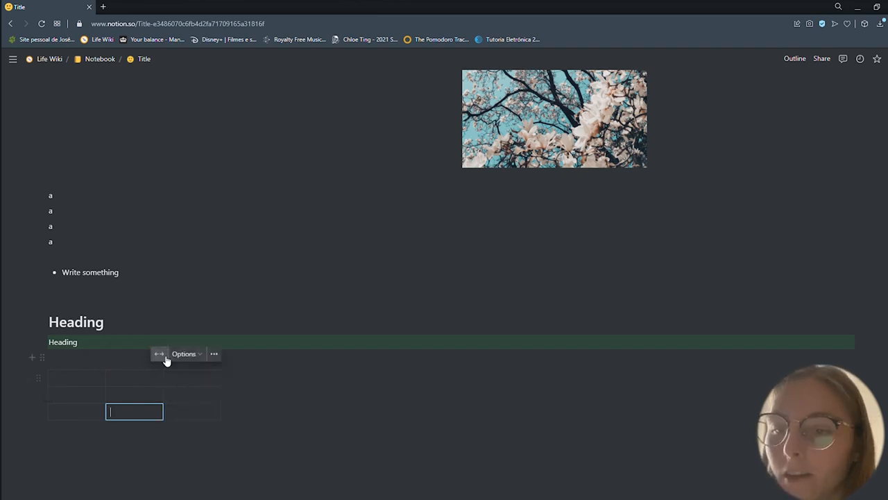
{"action": "left_click", "coordinate": [162, 355]}
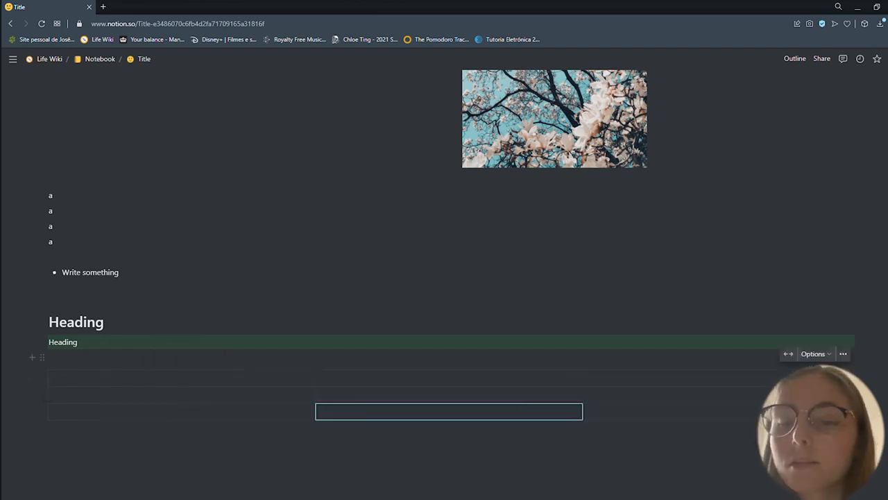
Turn on the table's header row and extend the table to five rows.
{"action": "left_click", "coordinate": [734, 412]}
{"action": "left_click", "coordinate": [815, 353]}
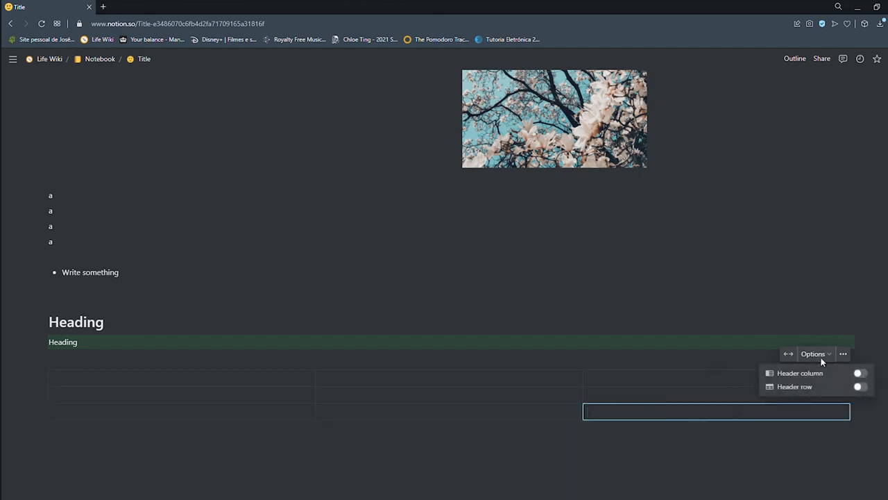
{"action": "left_click", "coordinate": [861, 387]}
{"action": "left_click", "coordinate": [217, 378]}
{"action": "left_click", "coordinate": [218, 426]}
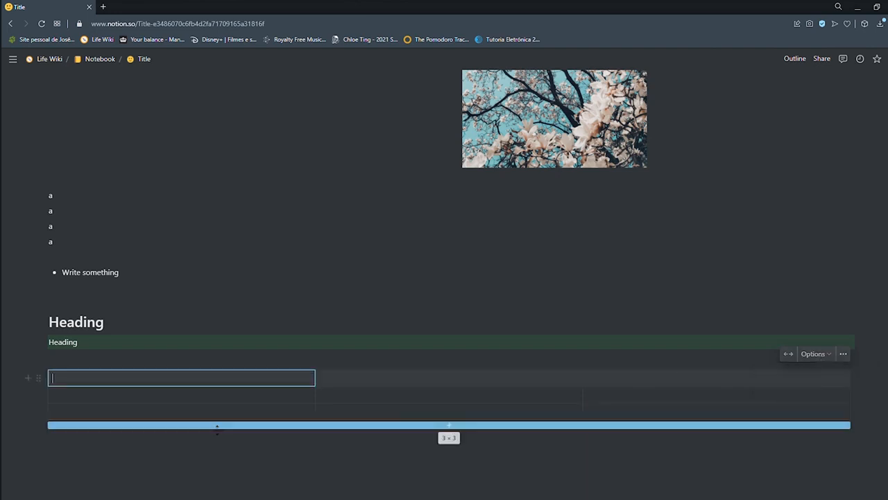
{"action": "left_click", "coordinate": [285, 447]}
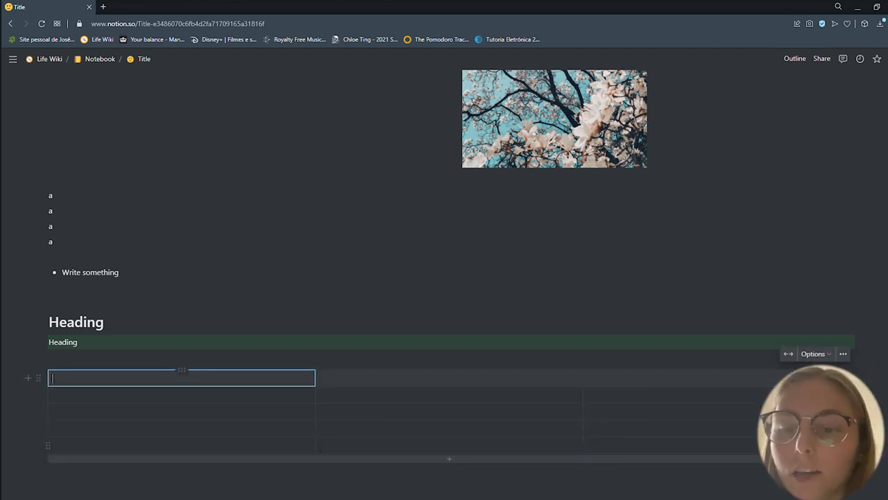
Delete the simple table below the green "Heading" line and start an empty text line in its place.
{"action": "left_click", "coordinate": [38, 378]}
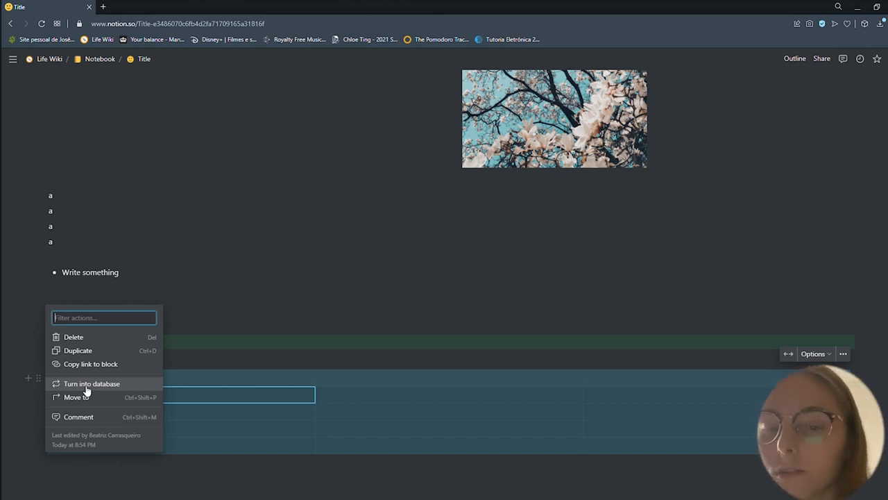
{"action": "left_click", "coordinate": [86, 339]}
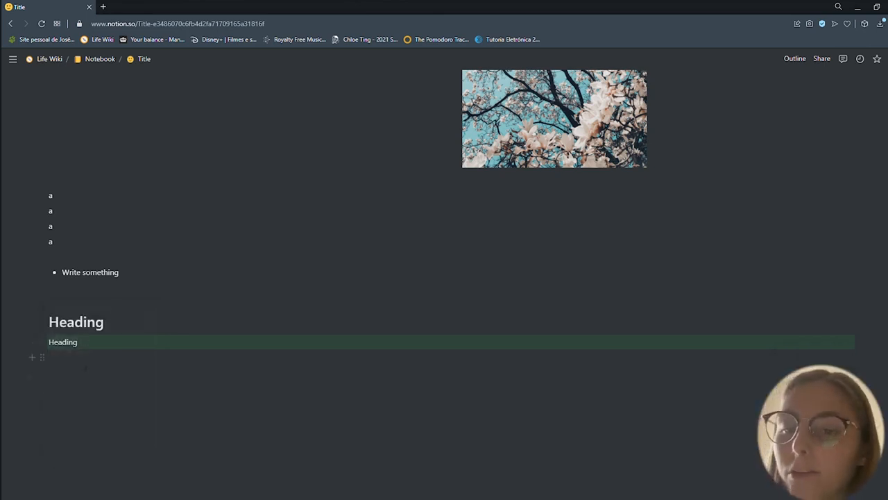
{"action": "left_click", "coordinate": [85, 373]}
{"action": "key", "text": "Return"}
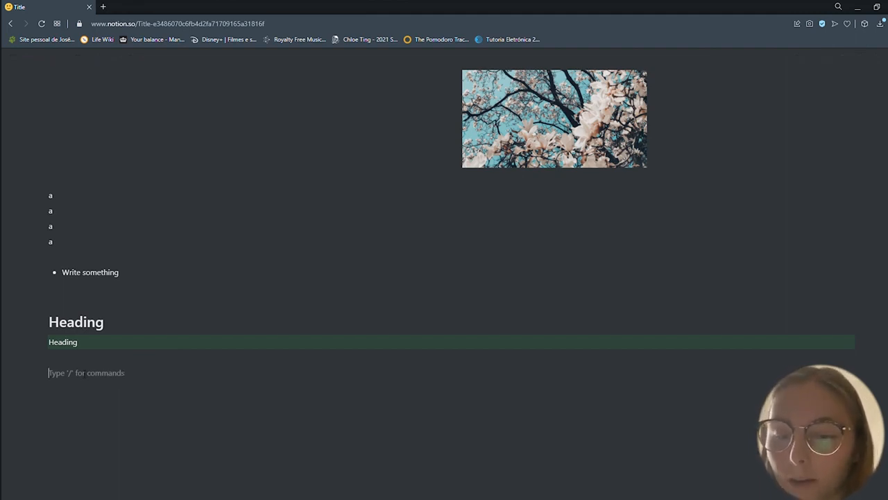
Browse the available block types and insert an inline table database below the green "Heading" line.
{"action": "type", "text": "/"}
{"action": "scroll", "coordinate": [129, 311], "scroll_direction": "down", "scroll_amount": 5}
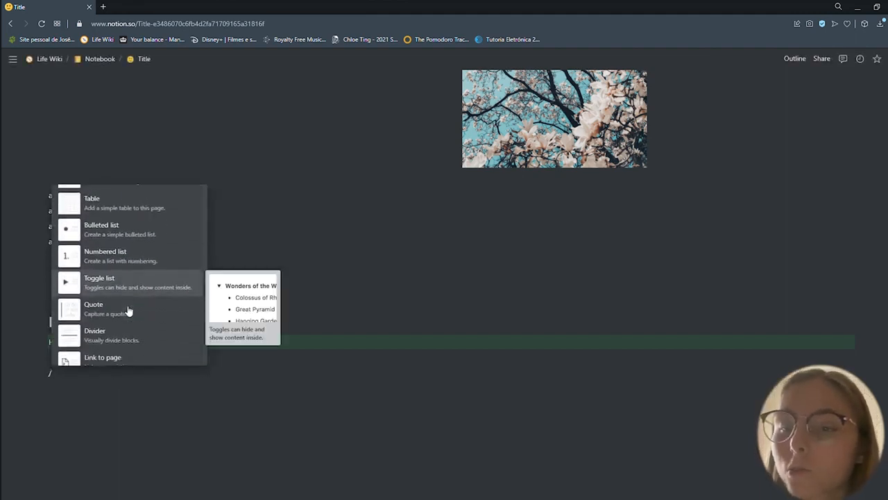
{"action": "scroll", "coordinate": [127, 311], "scroll_direction": "down", "scroll_amount": 6}
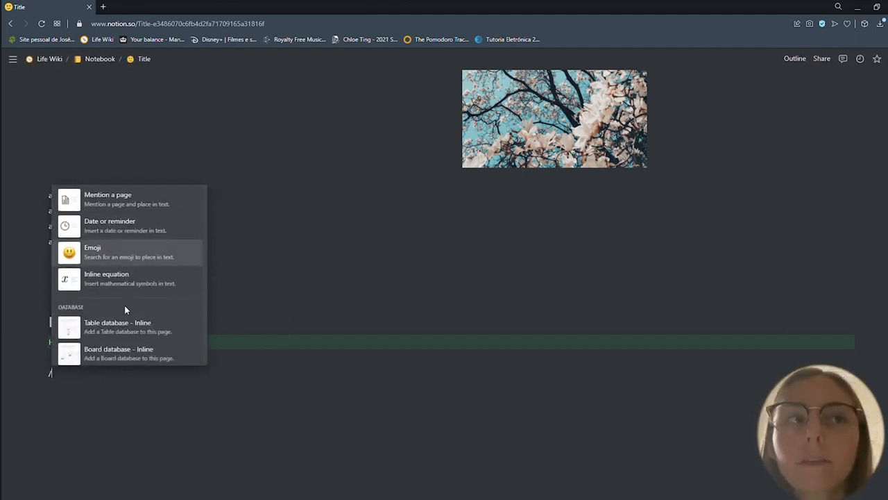
{"action": "scroll", "coordinate": [126, 310], "scroll_direction": "down", "scroll_amount": 2}
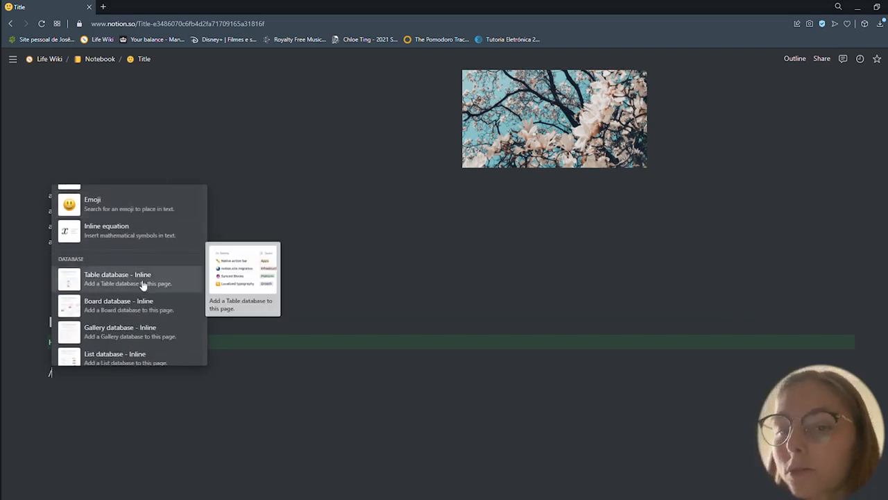
{"action": "scroll", "coordinate": [142, 285], "scroll_direction": "down", "scroll_amount": 4}
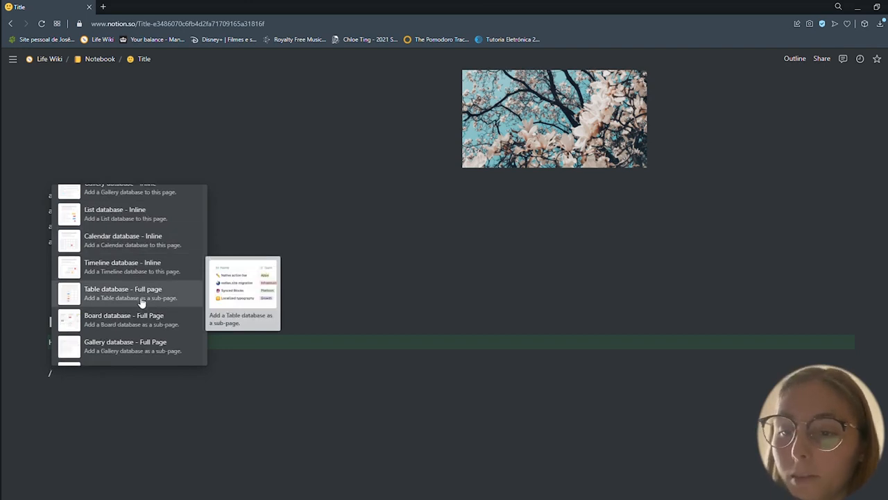
{"action": "scroll", "coordinate": [142, 301], "scroll_direction": "up", "scroll_amount": 10}
{"action": "type", "text": "ta"}
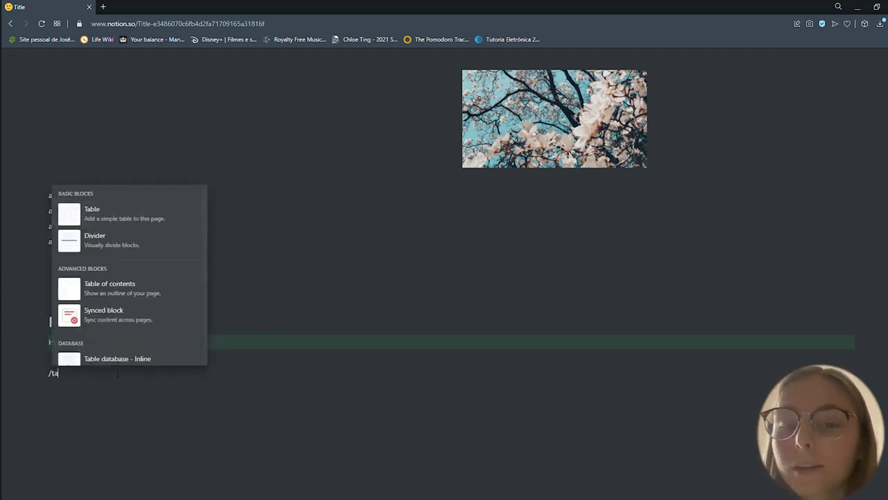
{"action": "type", "text": "ble"}
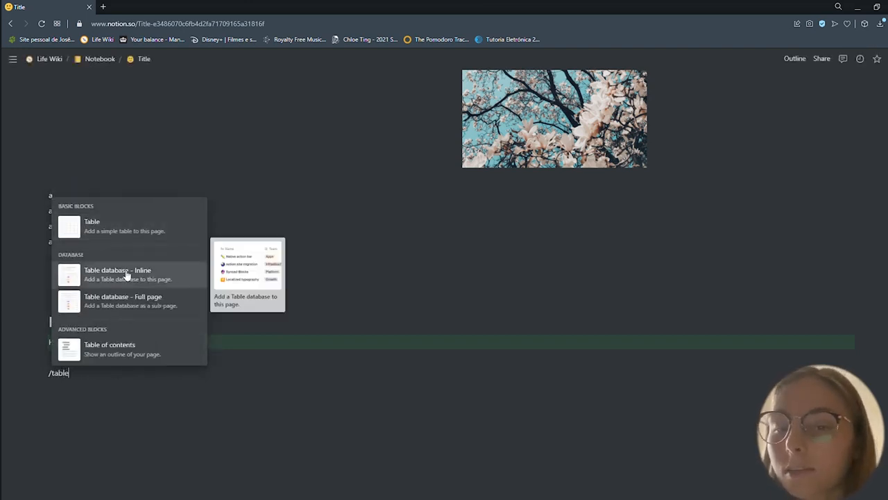
{"action": "left_click", "coordinate": [127, 275]}
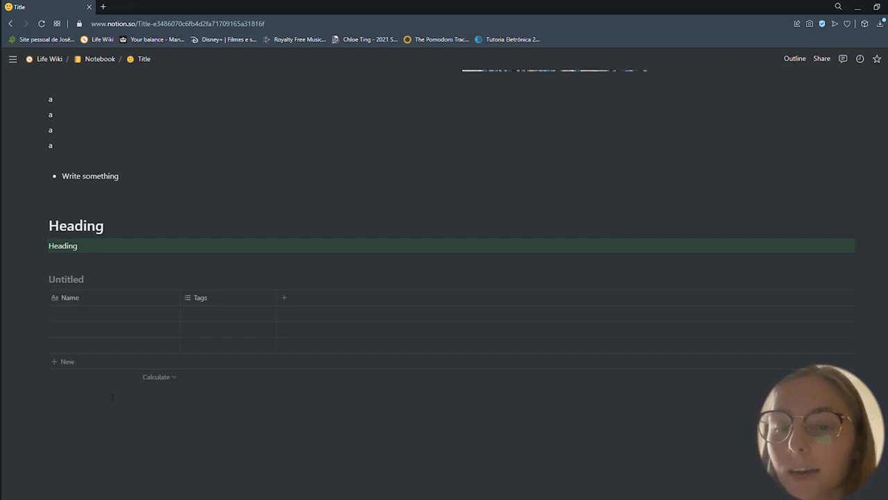
Title the database "Table title" and name its first entry "hello".
{"action": "type", "text": "Table tit"}
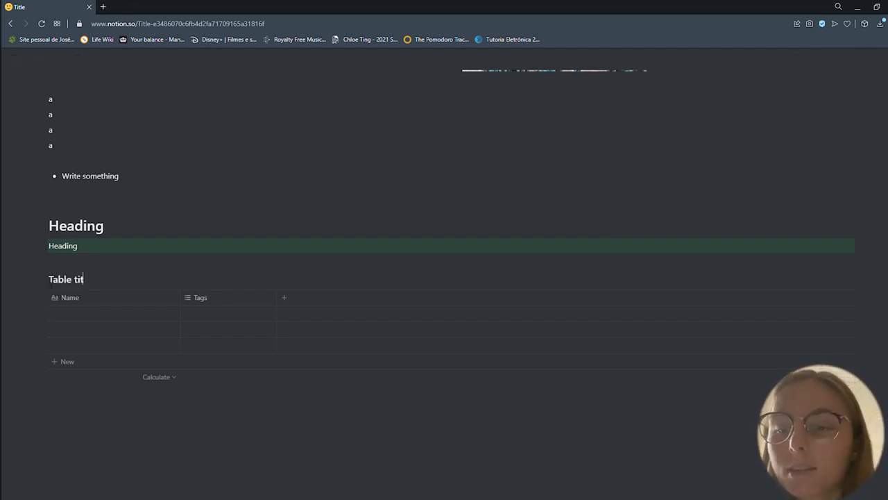
{"action": "type", "text": "le"}
{"action": "left_click", "coordinate": [89, 313]}
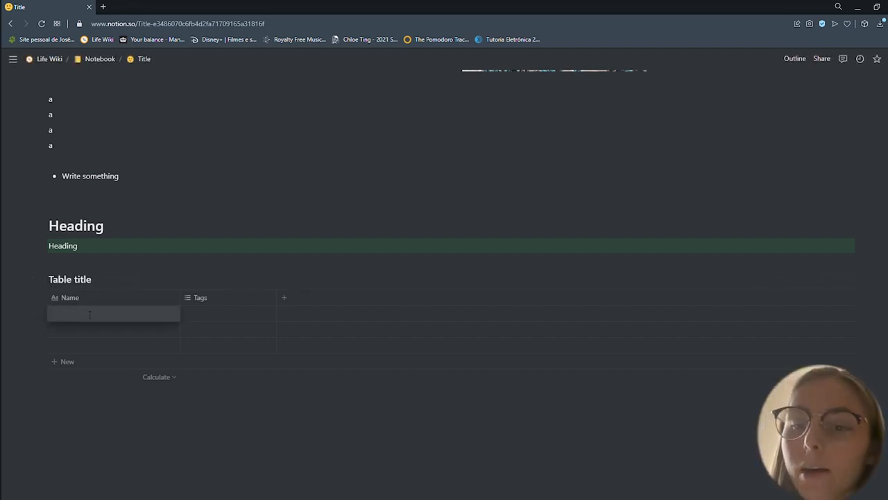
{"action": "type", "text": "hello"}
{"action": "key", "text": "Return"}
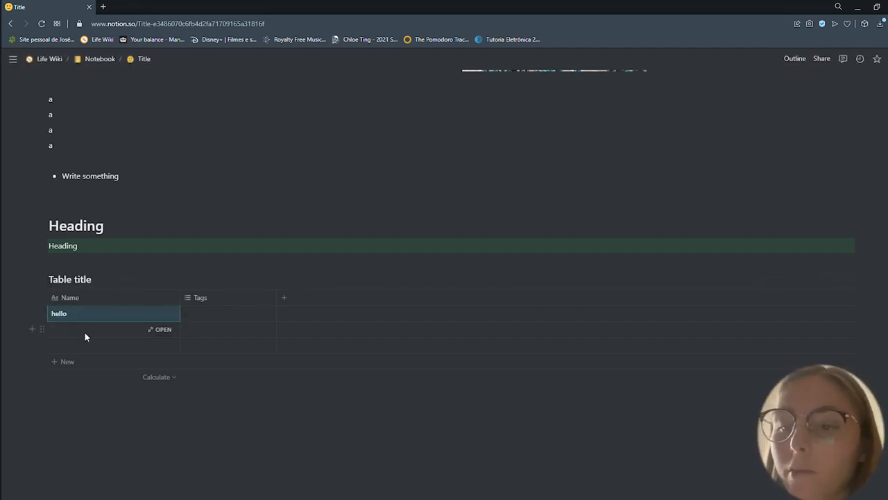
Change the property type of the database's Tags column to Text.
{"action": "left_click", "coordinate": [190, 329]}
{"action": "key", "text": "Escape"}
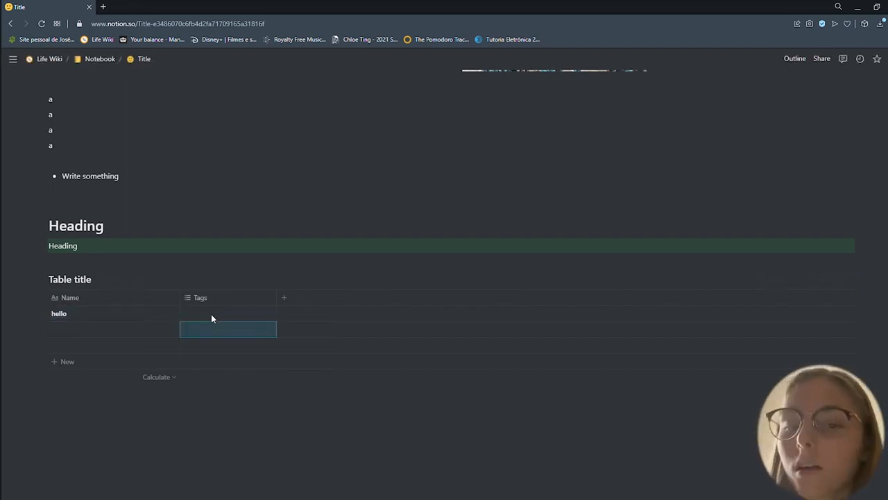
{"action": "left_click", "coordinate": [211, 316]}
{"action": "left_click", "coordinate": [197, 298]}
{"action": "left_click", "coordinate": [197, 299]}
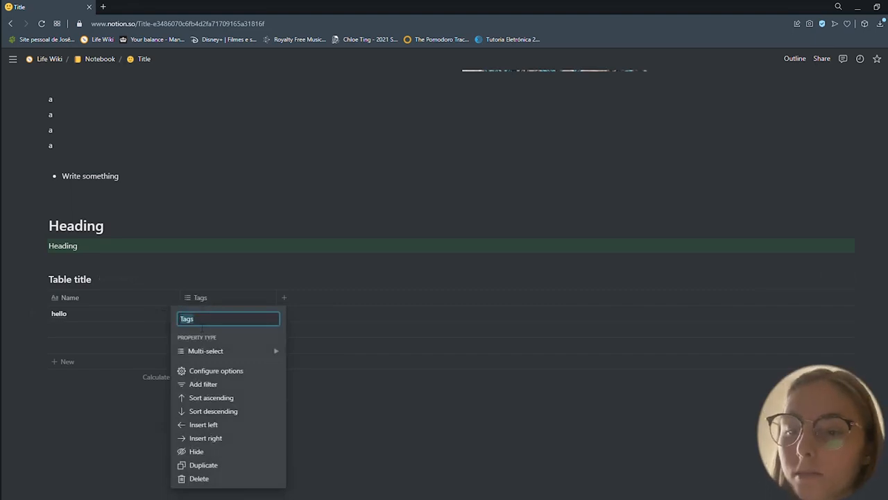
{"action": "mouse_move", "coordinate": [199, 355]}
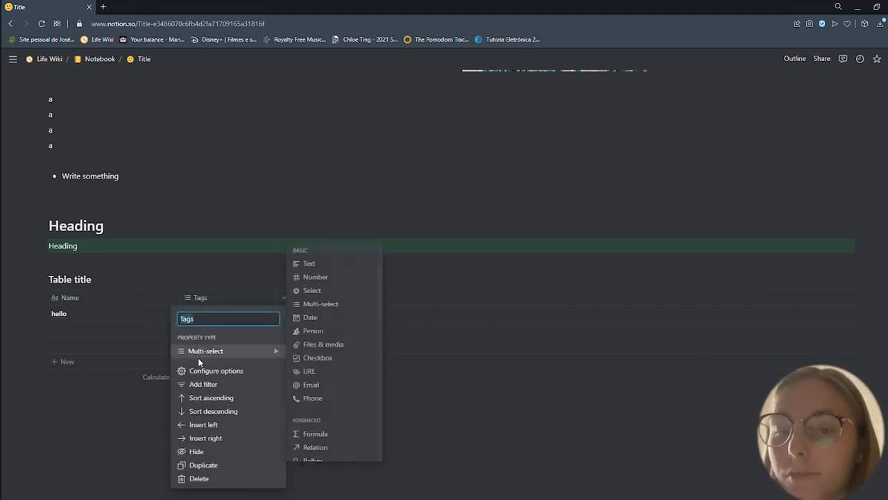
{"action": "left_click", "coordinate": [299, 263]}
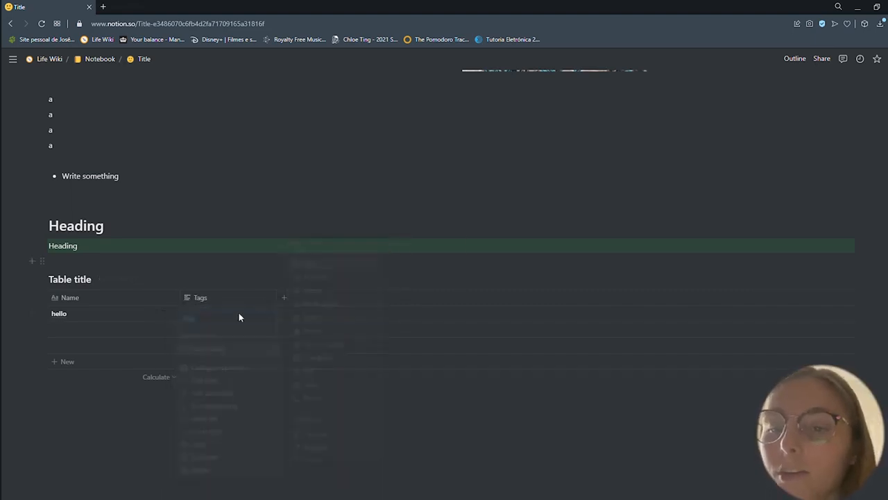
Rename the Tags column to "Text".
{"action": "left_click", "coordinate": [202, 298]}
{"action": "key", "text": "BackSpace"}
{"action": "key", "text": "BackSpace"}
{"action": "key", "text": "BackSpace"}
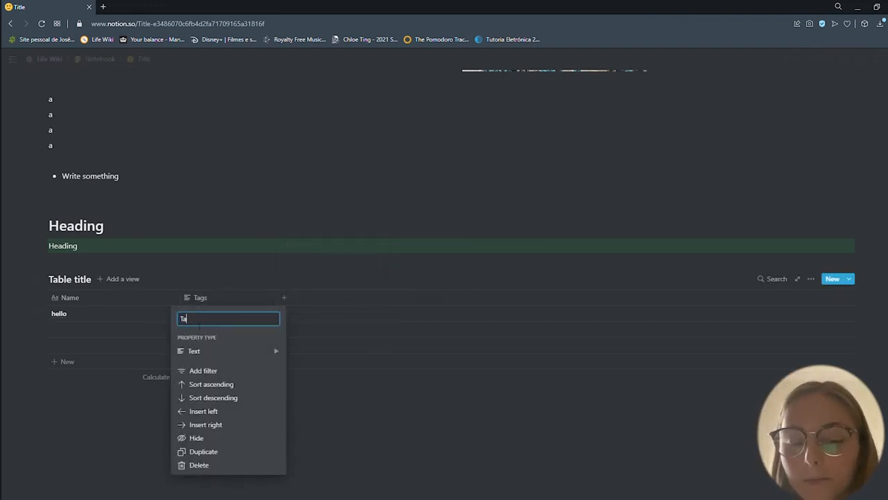
{"action": "key", "text": "Return"}
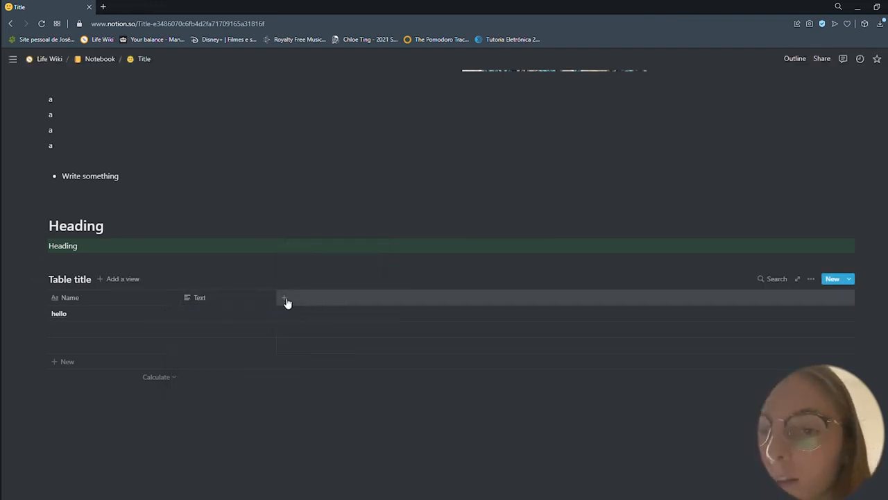
Add a new column after the Text column and set its property type to Number.
{"action": "left_click", "coordinate": [283, 297]}
{"action": "mouse_move", "coordinate": [343, 353]}
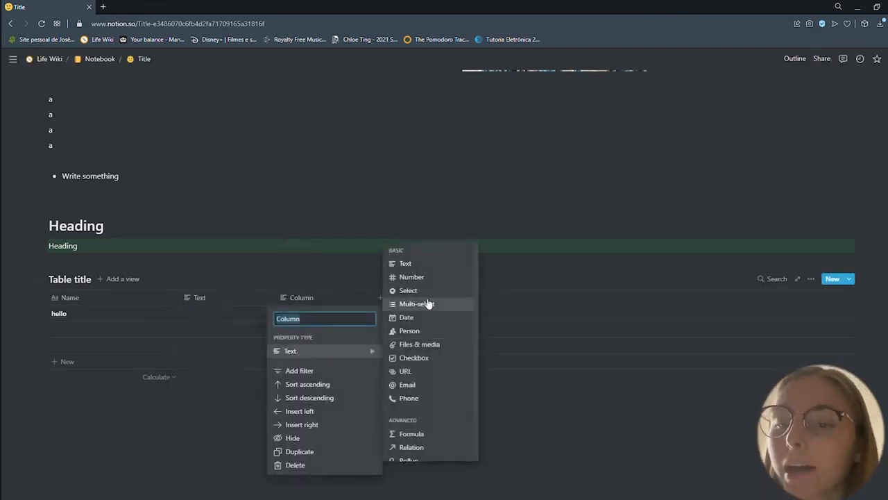
{"action": "left_click", "coordinate": [428, 277]}
Try the text "abc" in the number cell of the "hello" row and enter 123 there instead.
{"action": "left_click", "coordinate": [366, 313]}
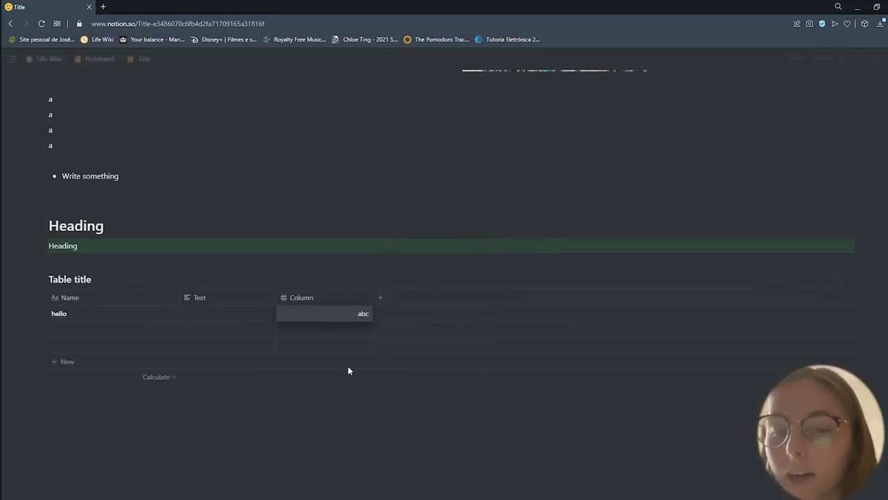
{"action": "key", "text": "Escape"}
{"action": "left_click", "coordinate": [343, 315]}
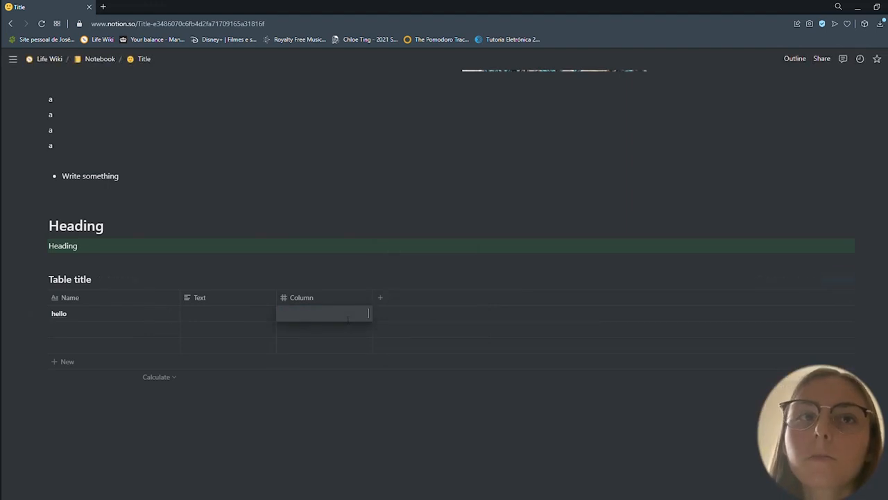
{"action": "type", "text": "123"}
{"action": "key", "text": "Escape"}
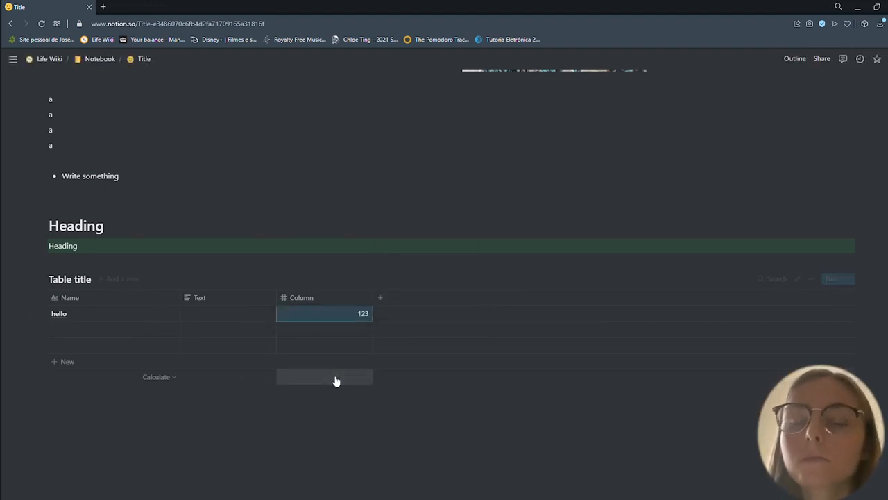
Add another column after the number column and set its property type to Select.
{"action": "left_click", "coordinate": [382, 300]}
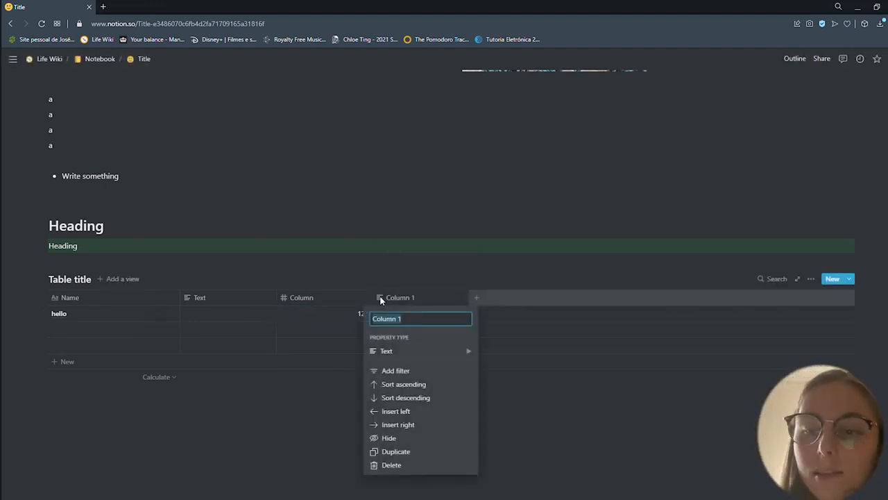
{"action": "mouse_move", "coordinate": [389, 351]}
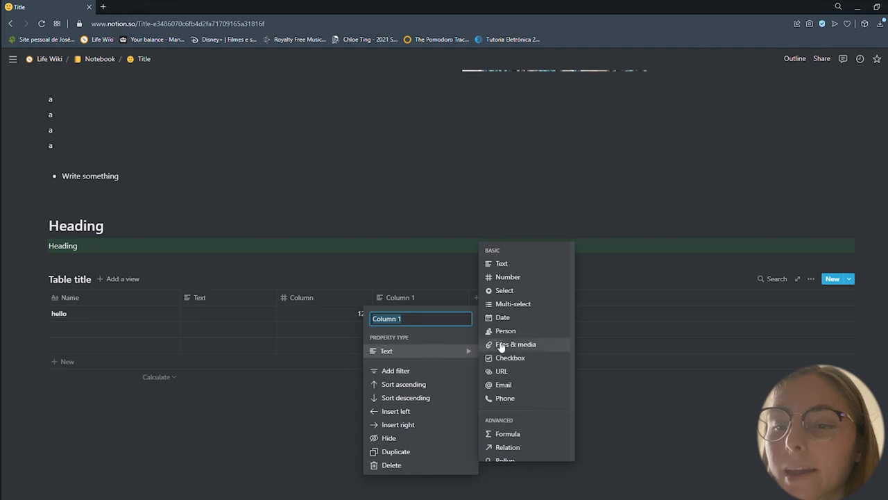
{"action": "left_click", "coordinate": [518, 291]}
Create the options "option1" and "option2" in the select cell of the "hello" row and choose "option1".
{"action": "left_click", "coordinate": [442, 315]}
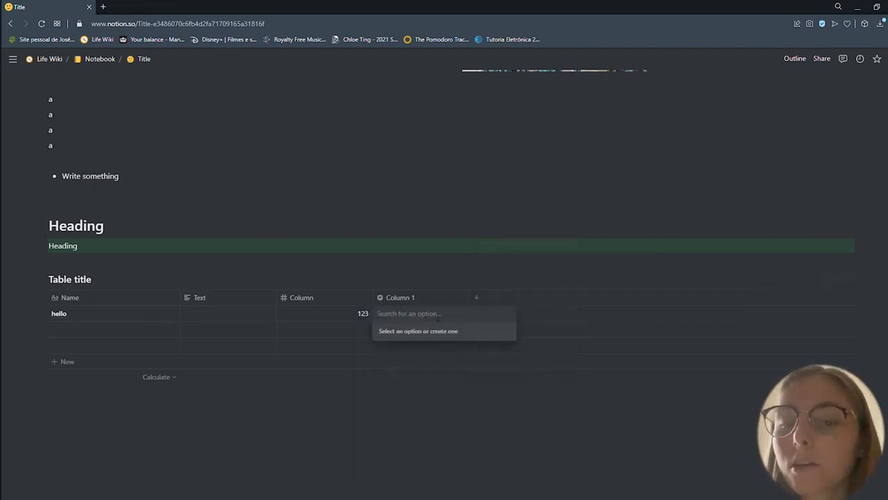
{"action": "type", "text": "option1"}
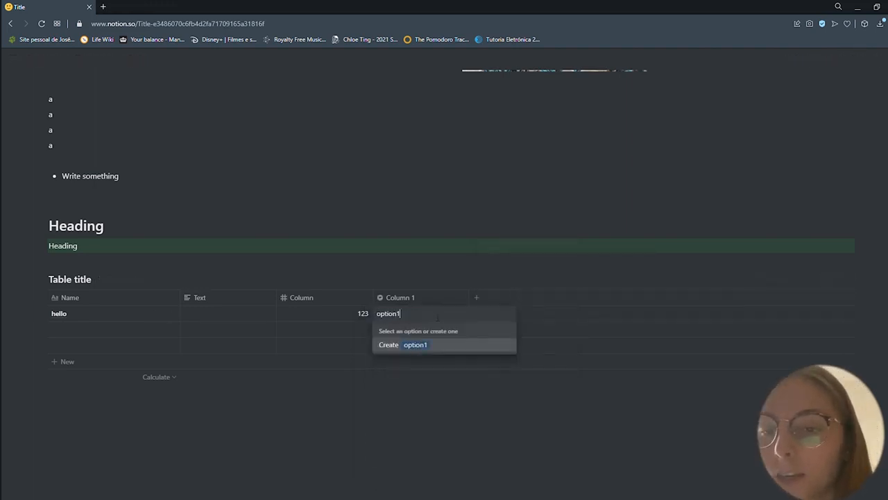
{"action": "key", "text": "Return"}
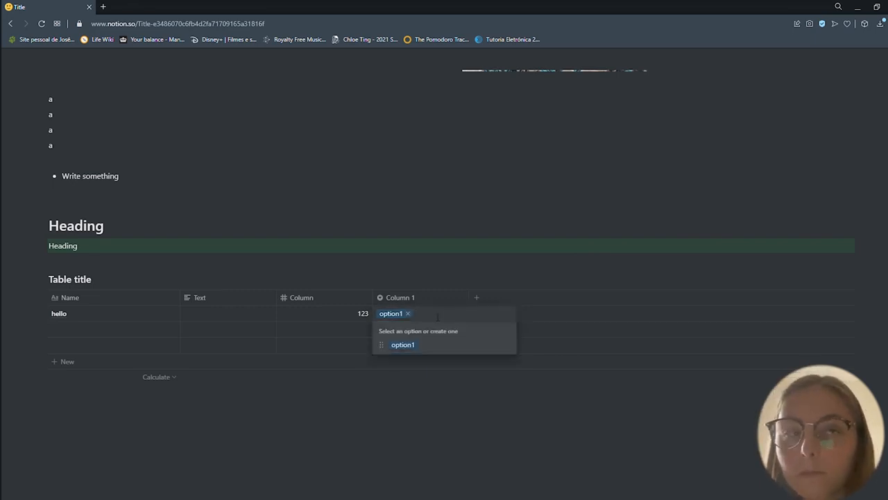
{"action": "type", "text": "option2"}
{"action": "key", "text": "Return"}
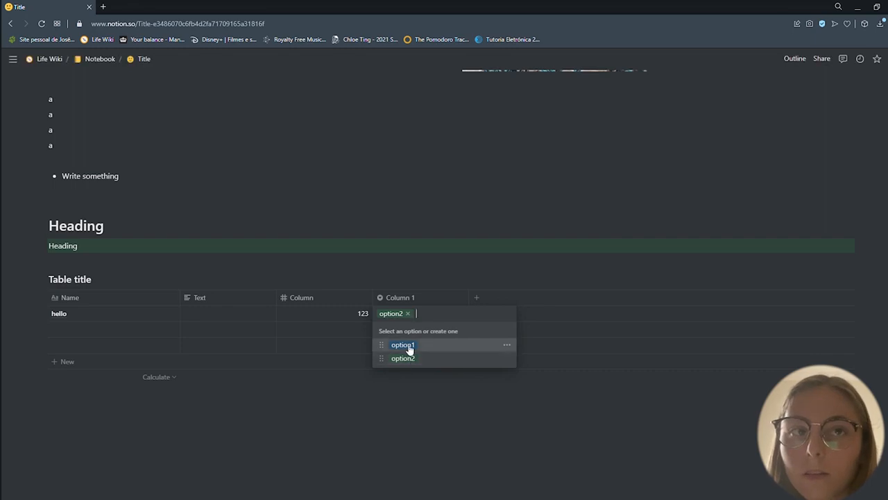
{"action": "left_click", "coordinate": [403, 344]}
Add a further column after the select column and set its property type to Multi-select.
{"action": "left_click", "coordinate": [476, 297]}
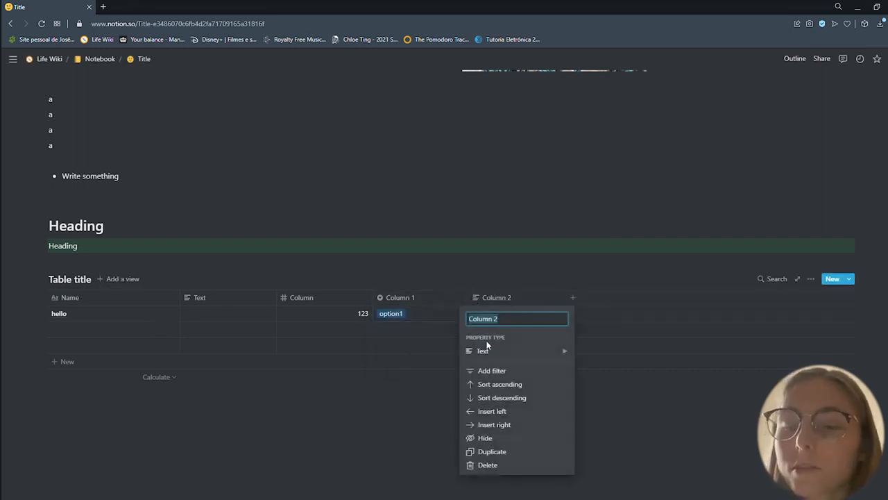
{"action": "mouse_move", "coordinate": [490, 354]}
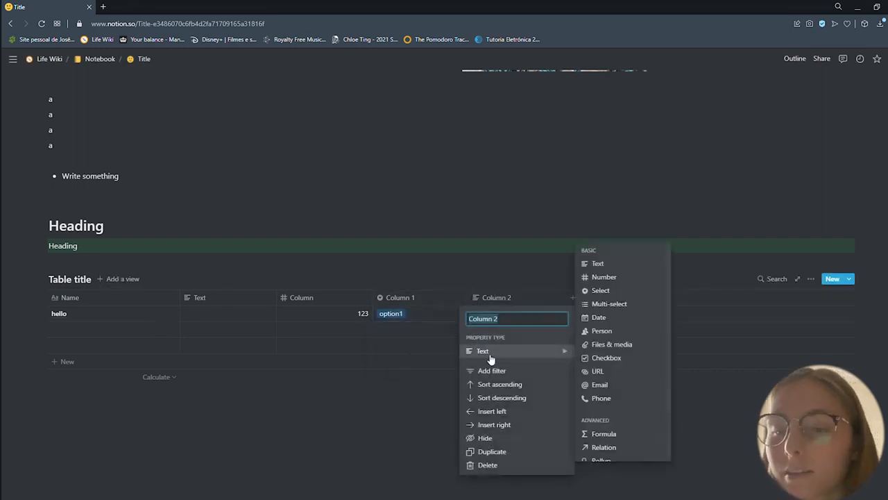
{"action": "left_click", "coordinate": [623, 307]}
Create and assign both "option1" and "option2" in the multi-select cell of the "hello" row.
{"action": "left_click", "coordinate": [531, 318]}
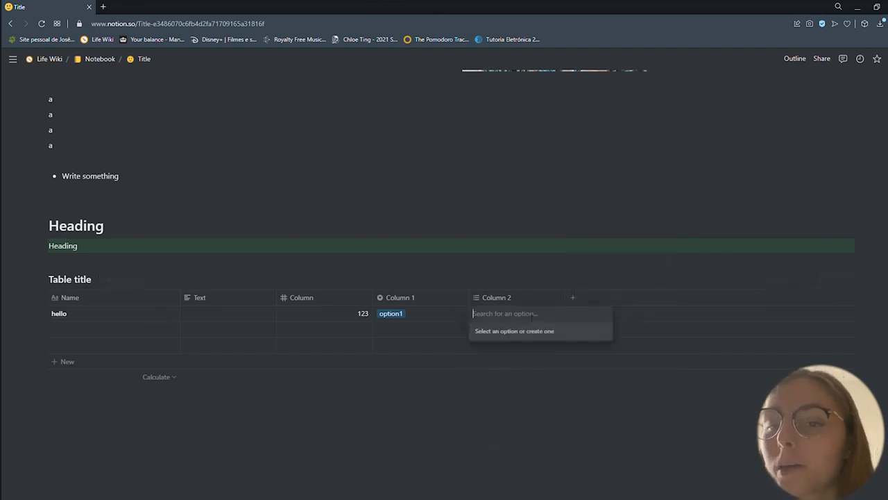
{"action": "type", "text": "option1"}
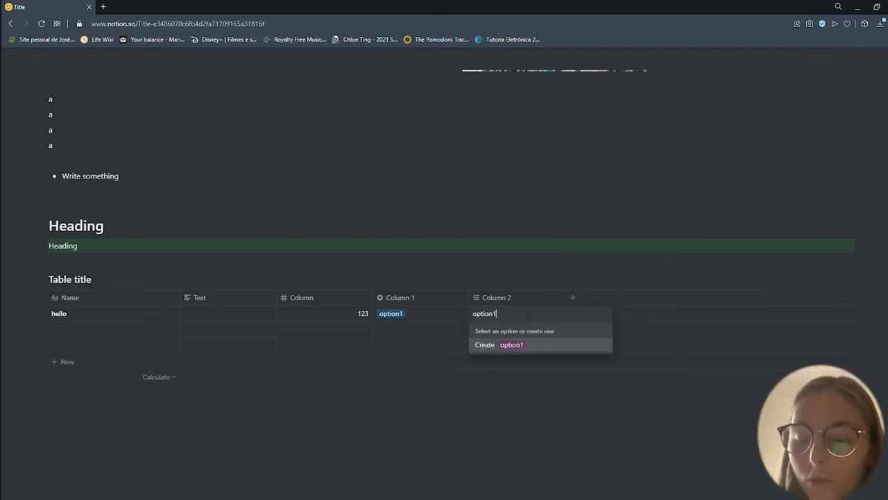
{"action": "key", "text": "Return"}
{"action": "type", "text": "op"}
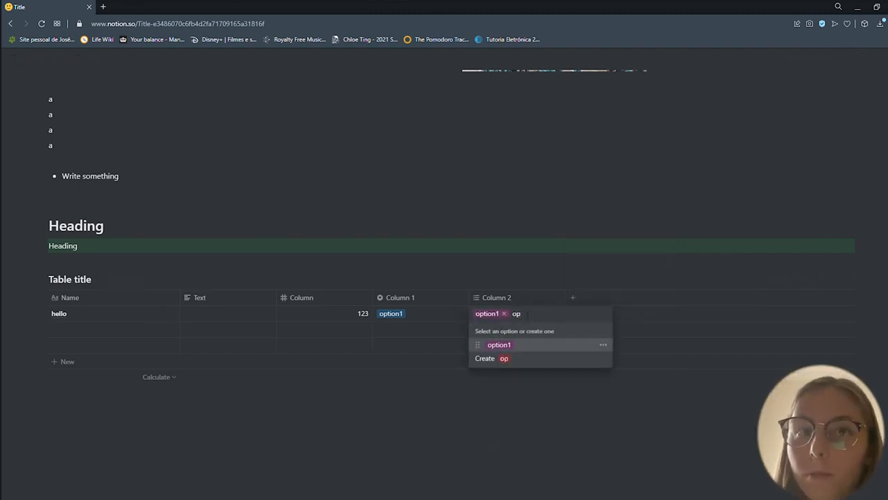
{"action": "type", "text": "tion2"}
{"action": "key", "text": "Return"}
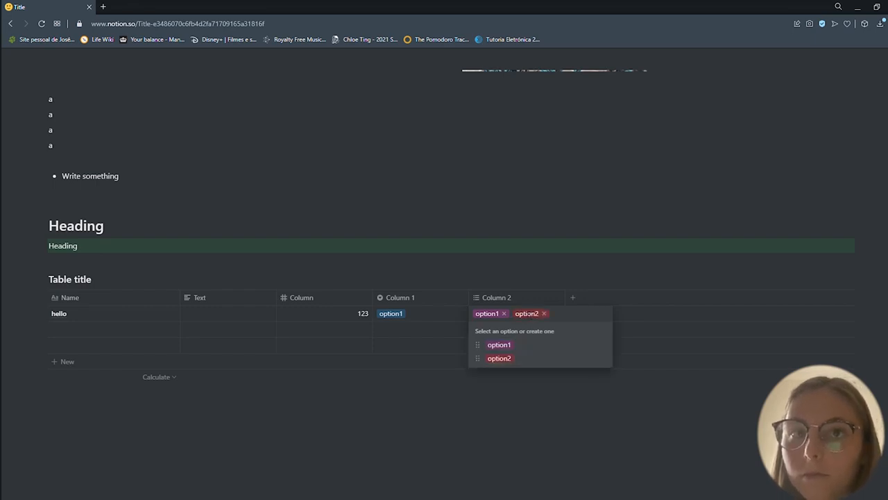
Create "option3" in the multi-select cell of the "hello" row and remove it from the cell's assigned options.
{"action": "type", "text": "optio"}
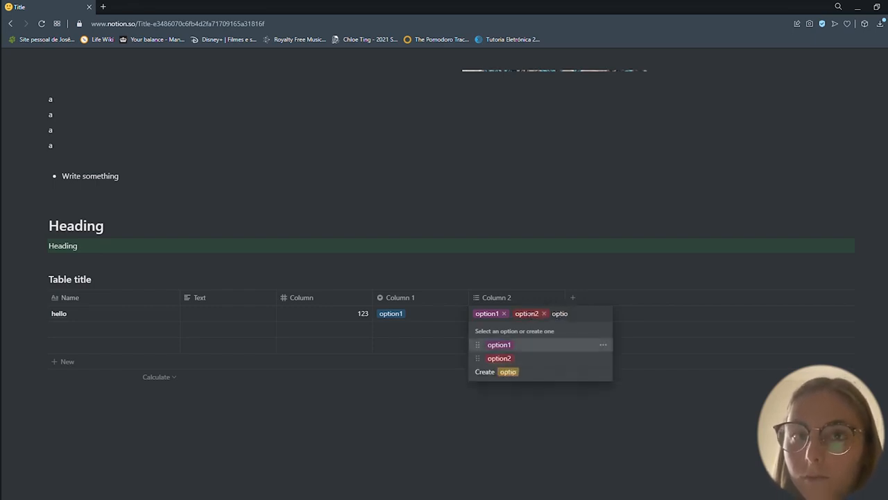
{"action": "type", "text": "n3"}
{"action": "key", "text": "Return"}
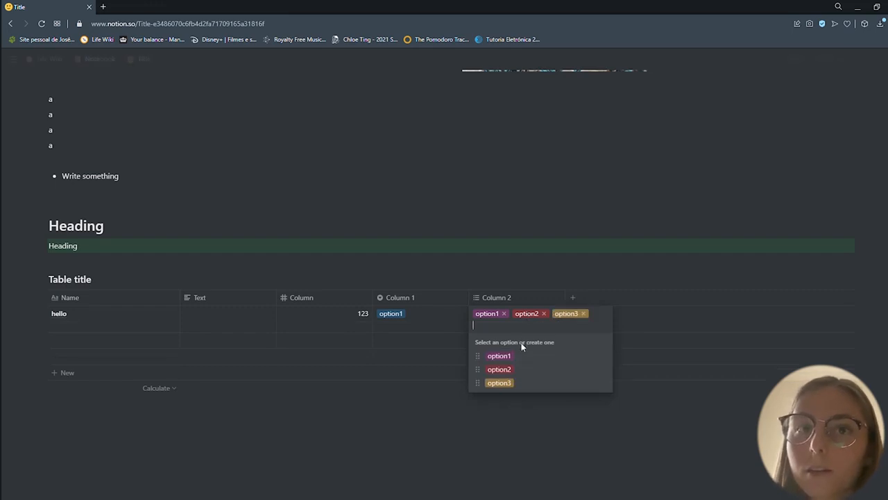
{"action": "left_click", "coordinate": [584, 313]}
{"action": "left_click", "coordinate": [575, 299]}
Add a column after the multi-select column and set its property type to Date.
{"action": "left_click", "coordinate": [574, 298]}
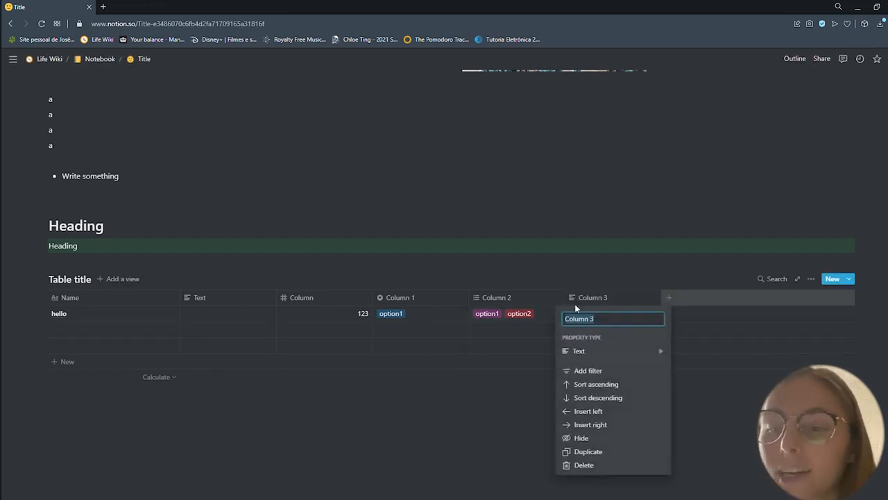
{"action": "mouse_move", "coordinate": [587, 350]}
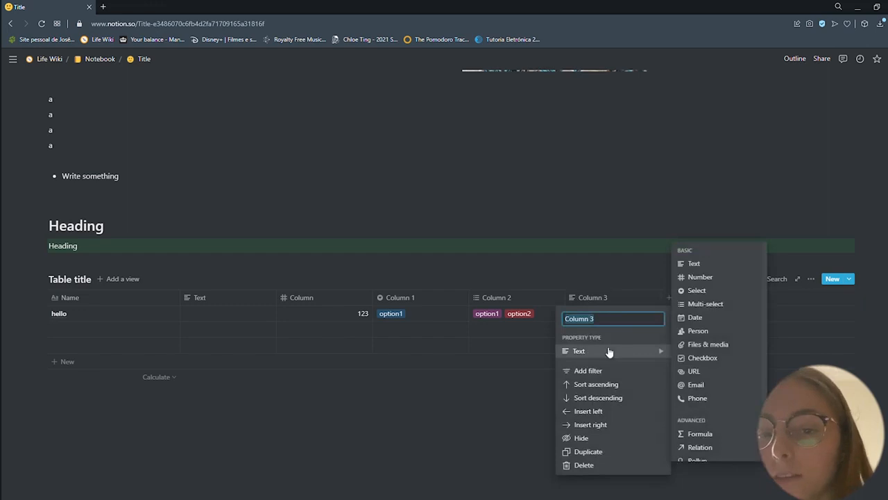
{"action": "left_click", "coordinate": [715, 317]}
Set the date cell of the "hello" row to December 31, 2021.
{"action": "left_click", "coordinate": [601, 313]}
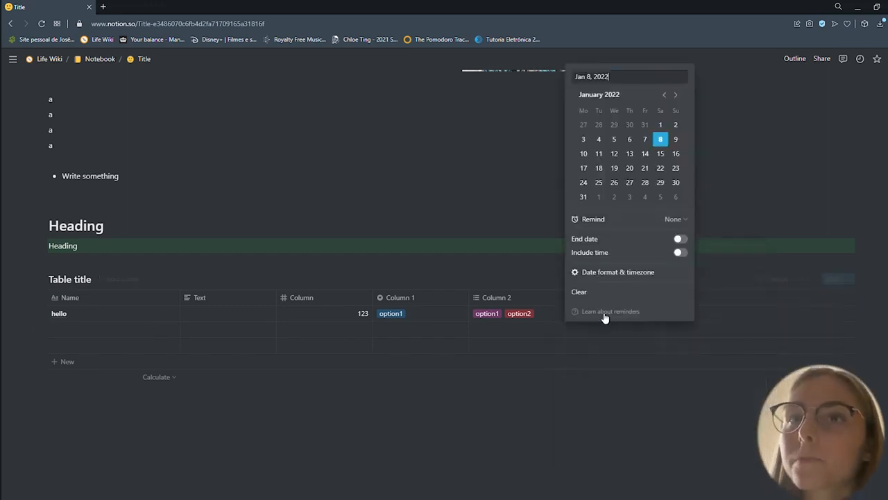
{"action": "left_click", "coordinate": [664, 95]}
{"action": "left_click", "coordinate": [644, 182]}
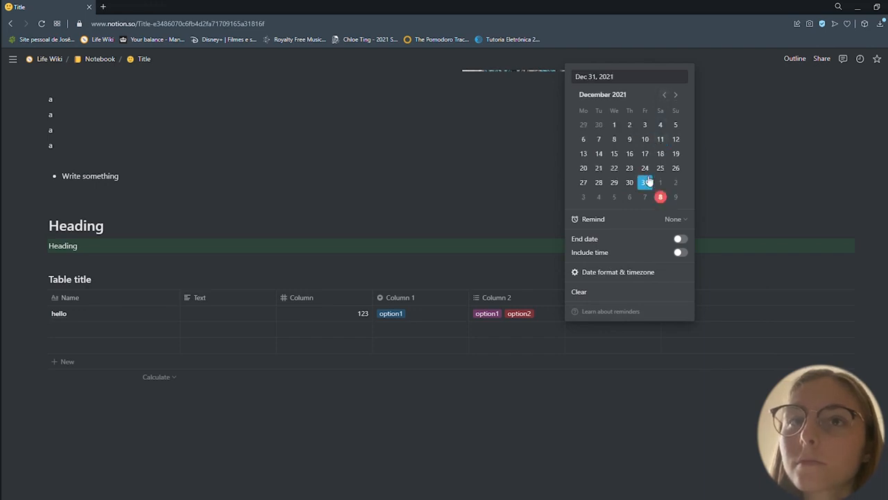
{"action": "left_click", "coordinate": [603, 392]}
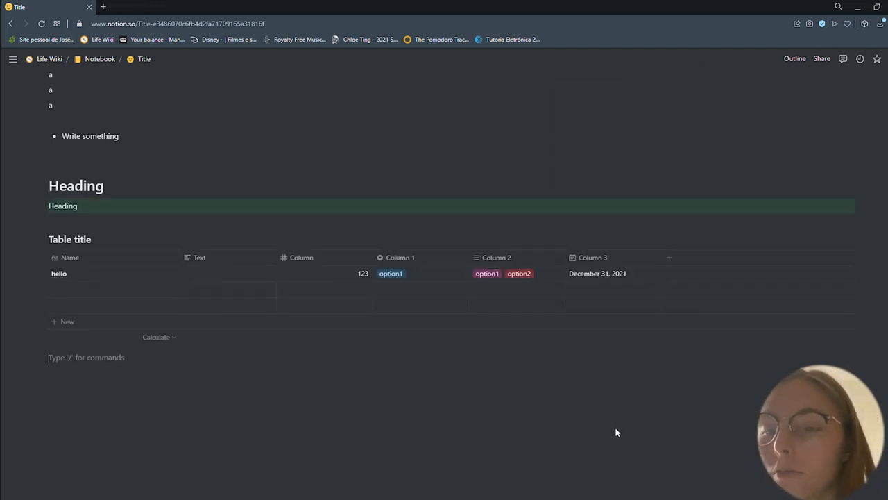
Add a column after the date column and review the available property types, keeping it as Text.
{"action": "left_click", "coordinate": [668, 258]}
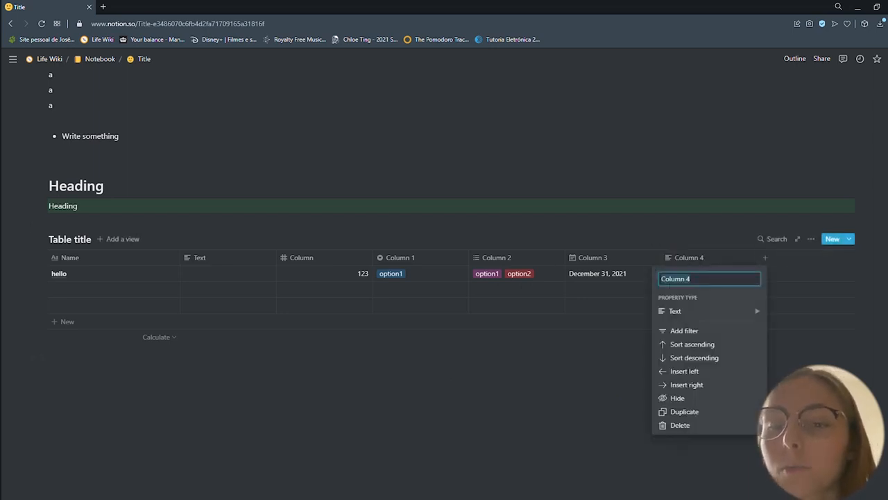
{"action": "mouse_move", "coordinate": [677, 309]}
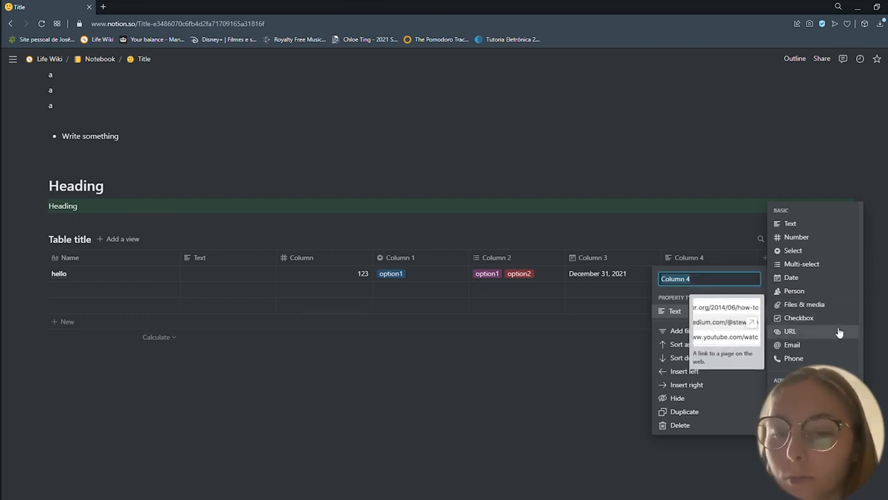
{"action": "left_click", "coordinate": [126, 243]}
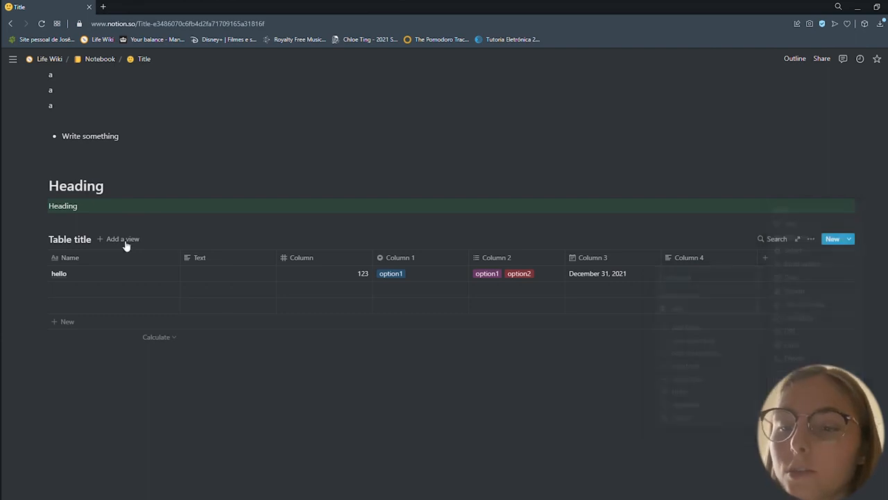
Add a Board view to the "Table title" database.
{"action": "left_click", "coordinate": [122, 240]}
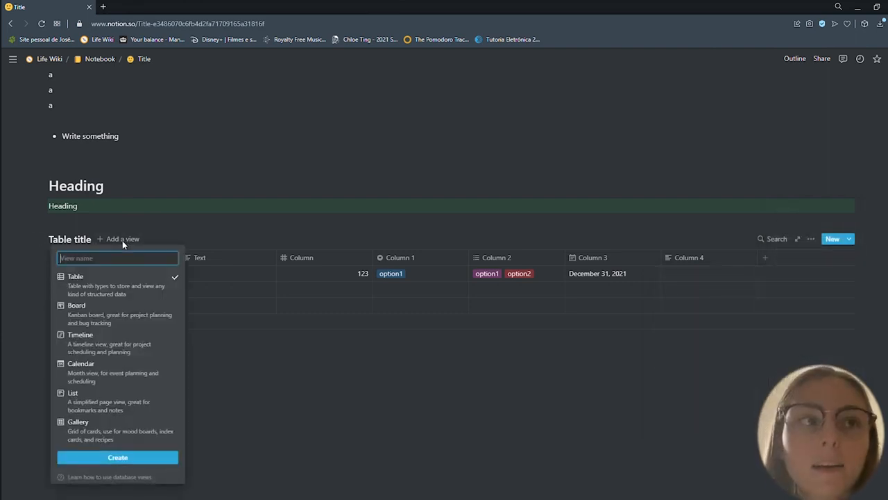
{"action": "left_click", "coordinate": [130, 324]}
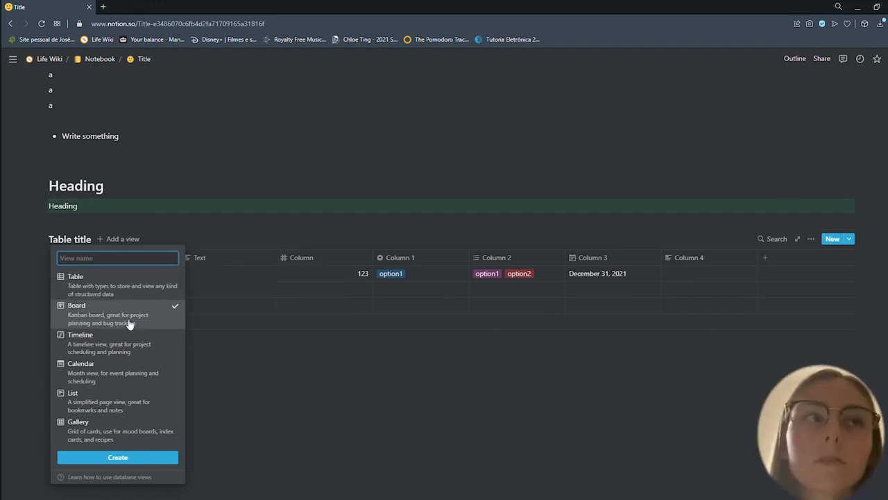
{"action": "left_click", "coordinate": [142, 459]}
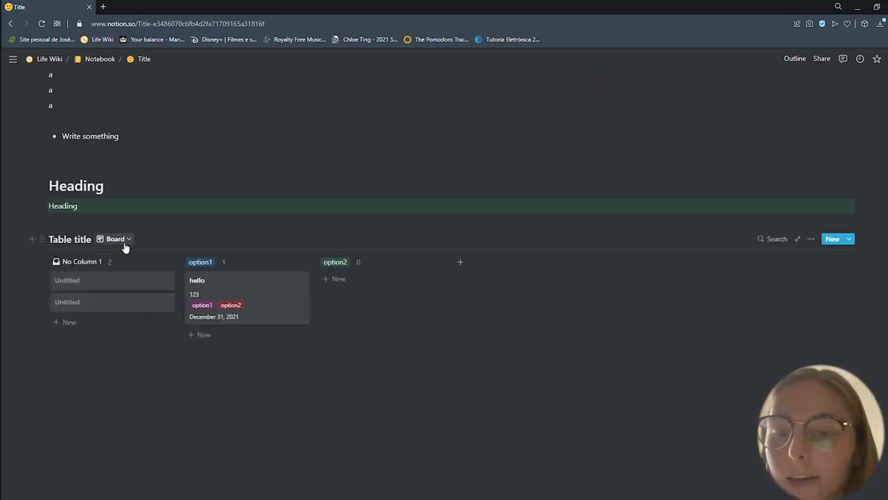
Add a Timeline view to the "Table title" database.
{"action": "left_click", "coordinate": [125, 244]}
{"action": "left_click", "coordinate": [75, 304]}
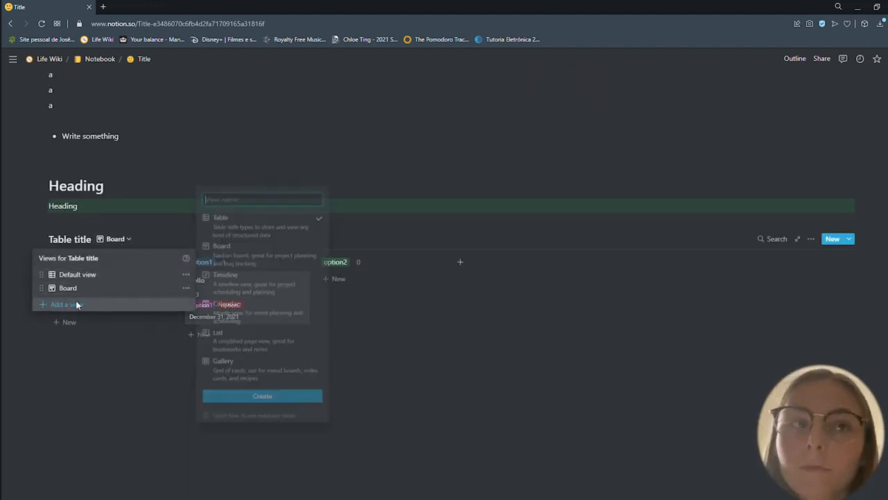
{"action": "left_click", "coordinate": [239, 285]}
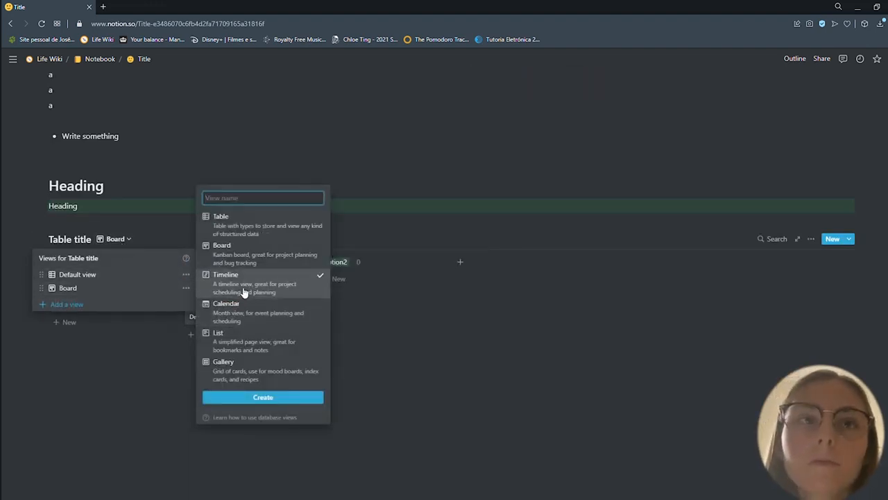
{"action": "left_click", "coordinate": [248, 396]}
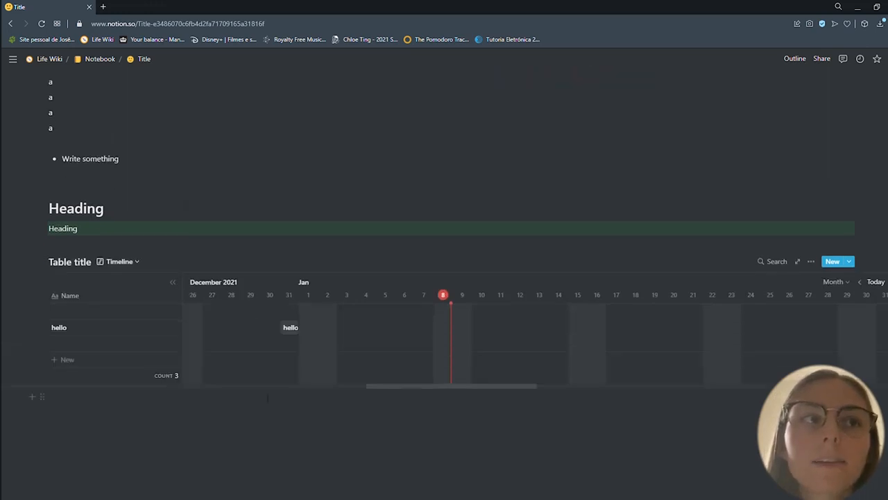
Add a Calendar view to the "Table title" database and look over its month layout.
{"action": "left_click", "coordinate": [120, 261]}
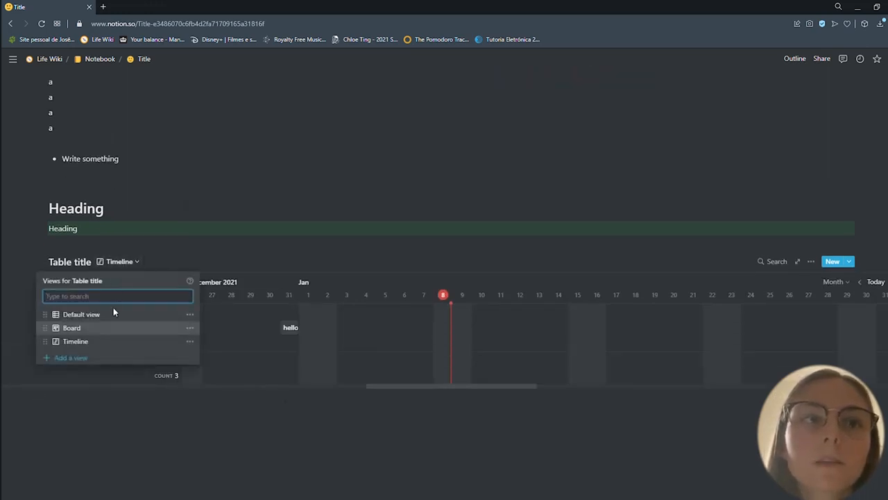
{"action": "left_click", "coordinate": [109, 356]}
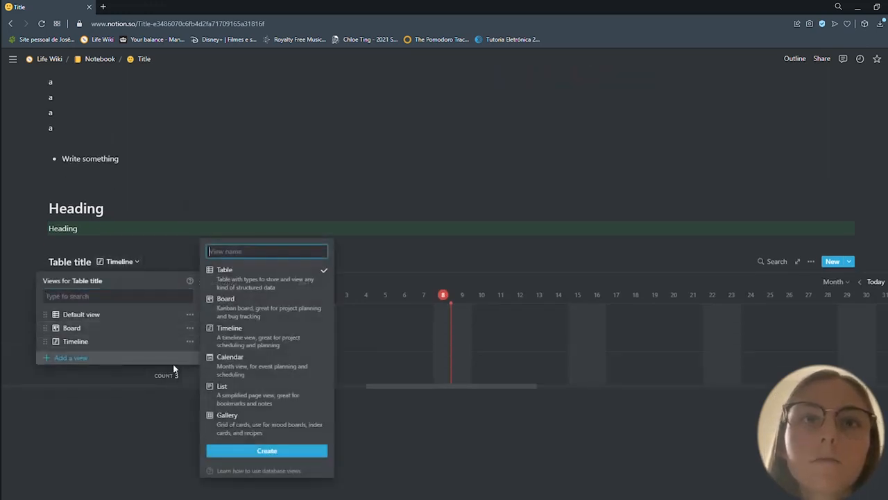
{"action": "left_click", "coordinate": [251, 375]}
{"action": "left_click", "coordinate": [260, 449]}
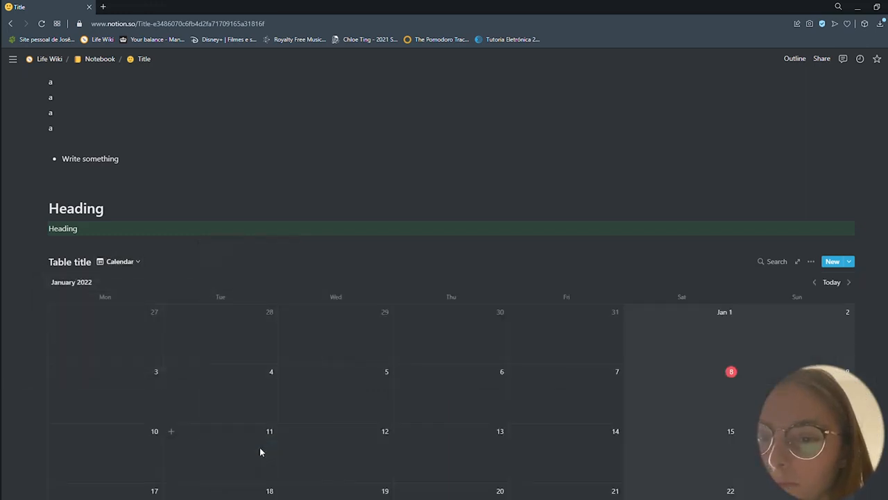
{"action": "scroll", "coordinate": [383, 342], "scroll_direction": "down", "scroll_amount": 3}
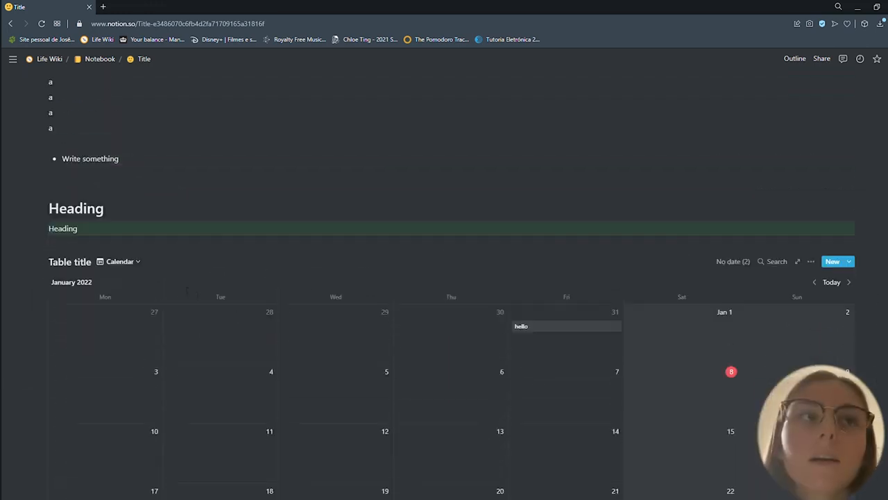
Add a List view to the "Table title" database.
{"action": "left_click", "coordinate": [122, 265]}
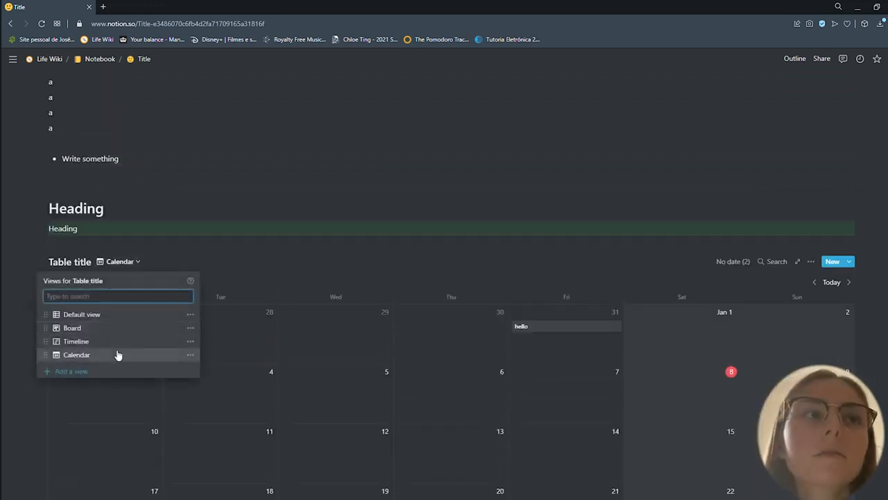
{"action": "left_click", "coordinate": [95, 372]}
{"action": "left_click", "coordinate": [225, 401]}
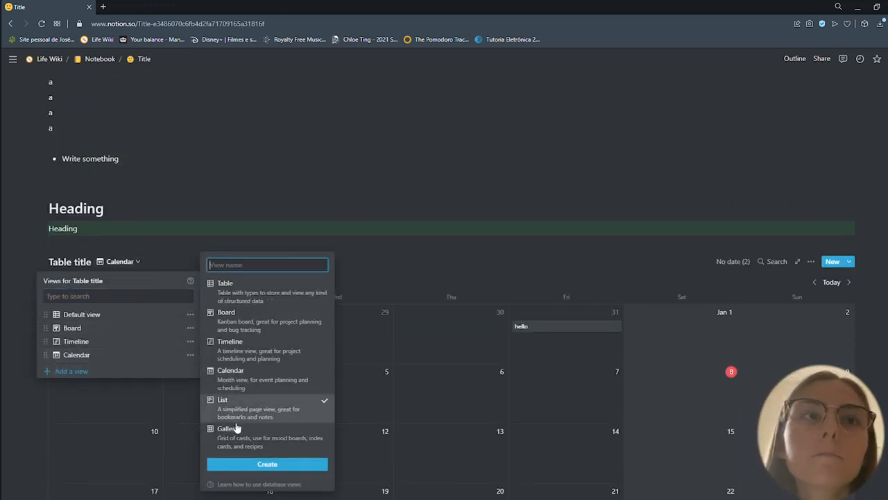
{"action": "left_click", "coordinate": [245, 463]}
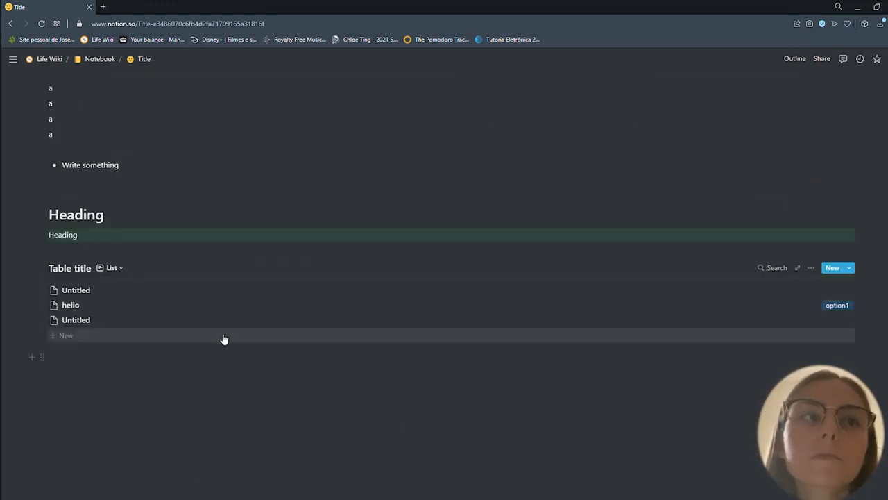
Add a Gallery view to the "Table title" database.
{"action": "left_click", "coordinate": [122, 268]}
{"action": "left_click", "coordinate": [83, 391]}
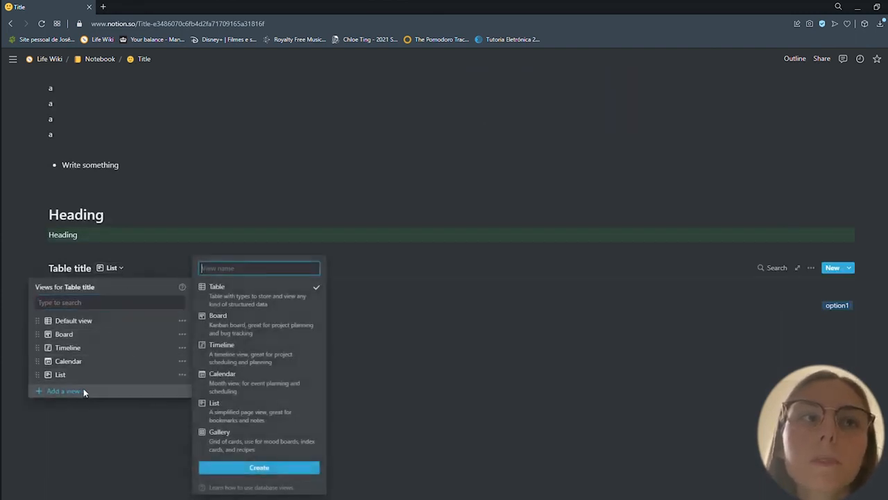
{"action": "left_click", "coordinate": [224, 435]}
{"action": "left_click", "coordinate": [258, 469]}
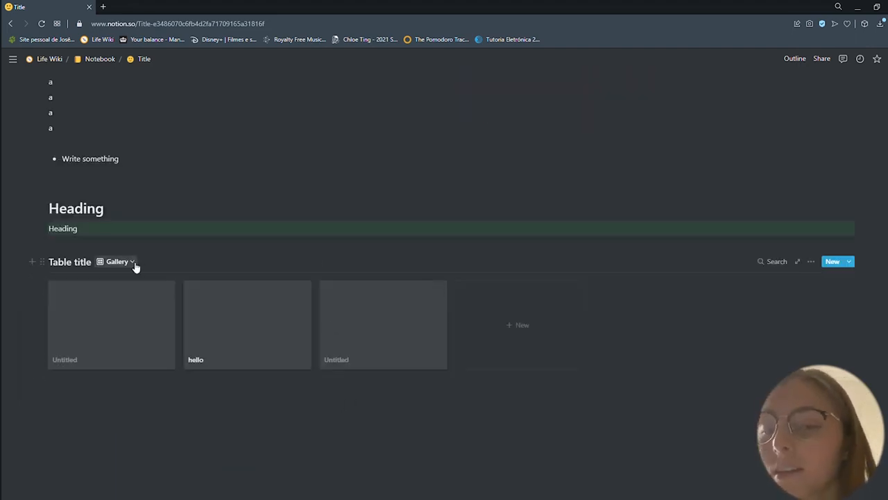
Switch the database back to its default table view and open the "hello" row as a page.
{"action": "left_click", "coordinate": [135, 263]}
{"action": "left_click", "coordinate": [99, 319]}
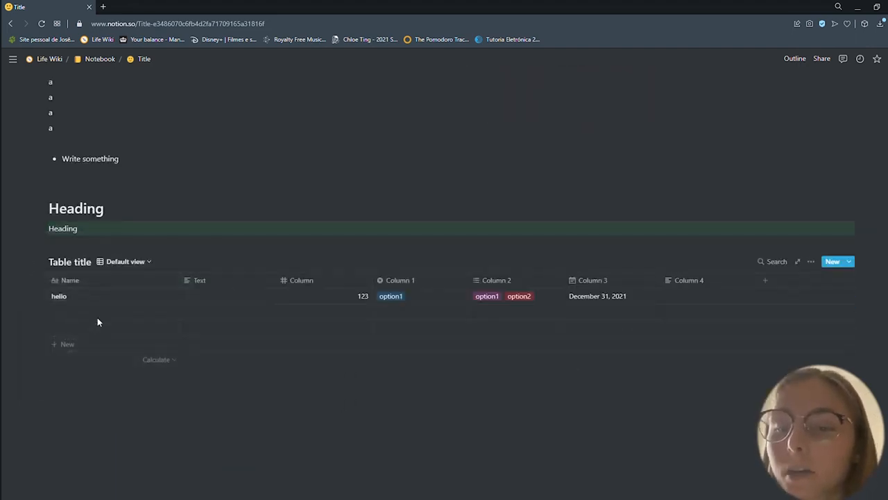
{"action": "left_click", "coordinate": [59, 296]}
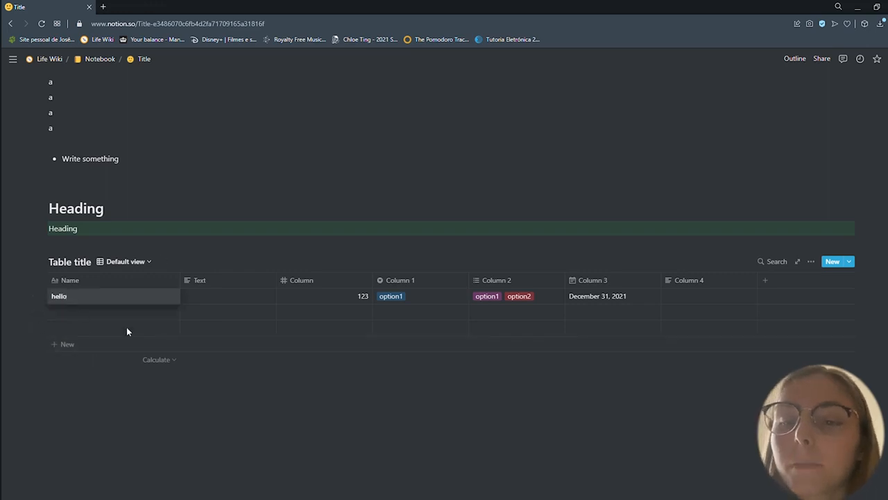
{"action": "key", "text": "Escape"}
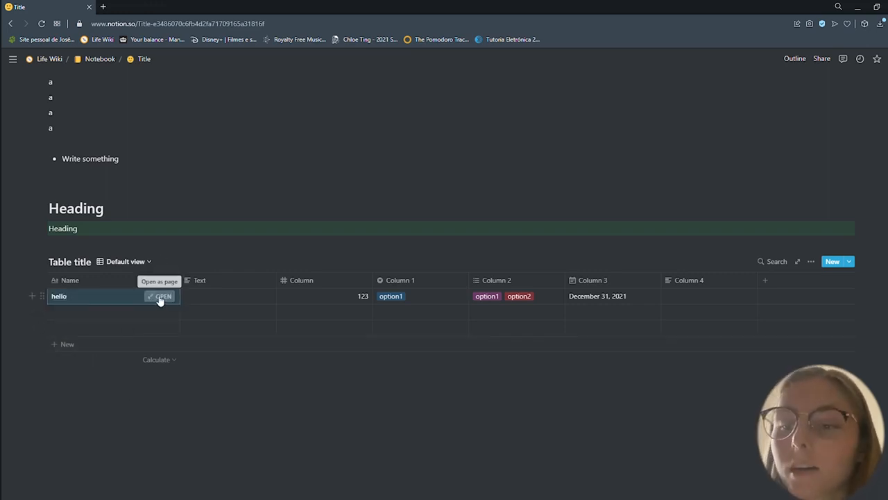
{"action": "left_click", "coordinate": [160, 297]}
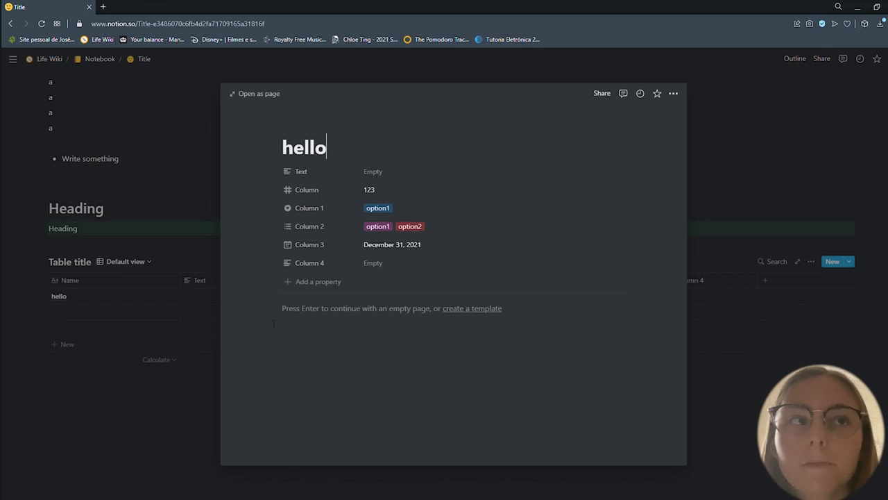
Add an icon and a cover image to the "hello" page.
{"action": "mouse_move", "coordinate": [344, 132]}
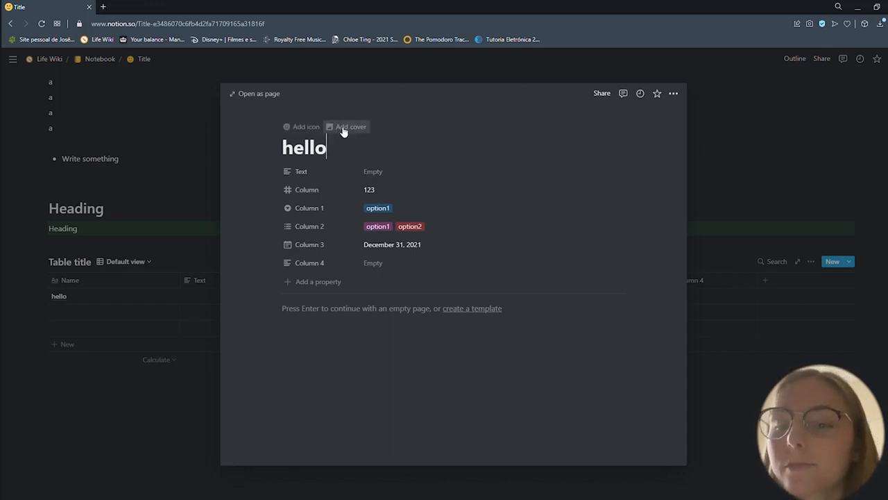
{"action": "left_click", "coordinate": [319, 129]}
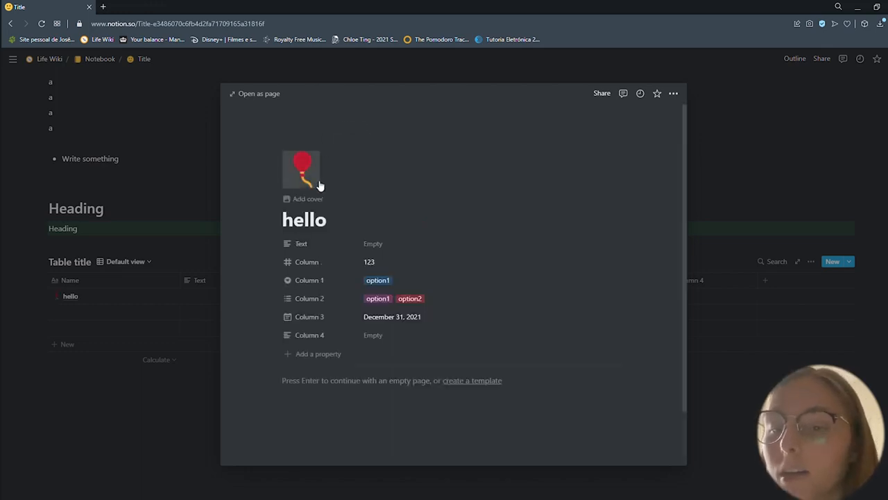
{"action": "mouse_move", "coordinate": [348, 166]}
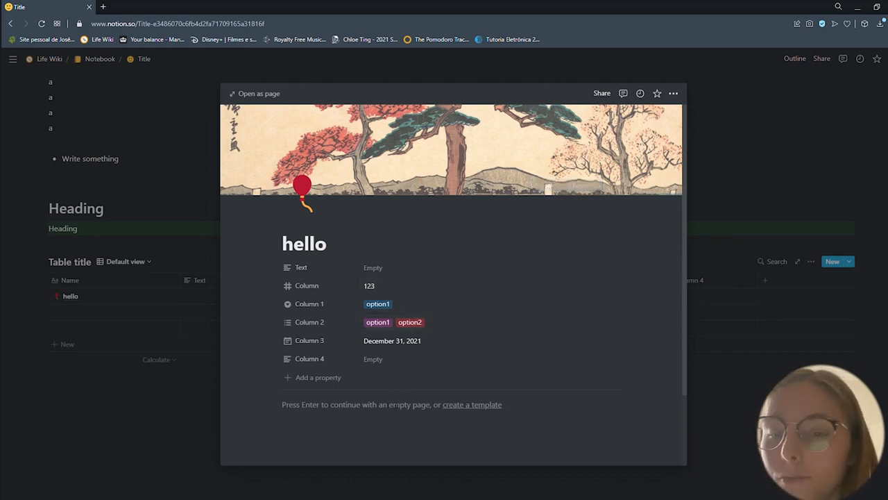
Write "Information!!" in the body of the "hello" page and close it to return to the table.
{"action": "left_click", "coordinate": [391, 404]}
{"action": "type", "text": "Information"}
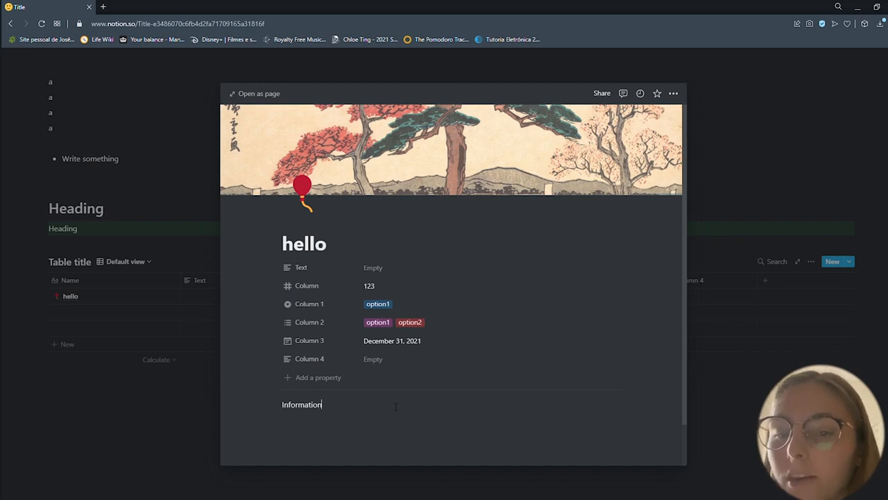
{"action": "type", "text": "!!"}
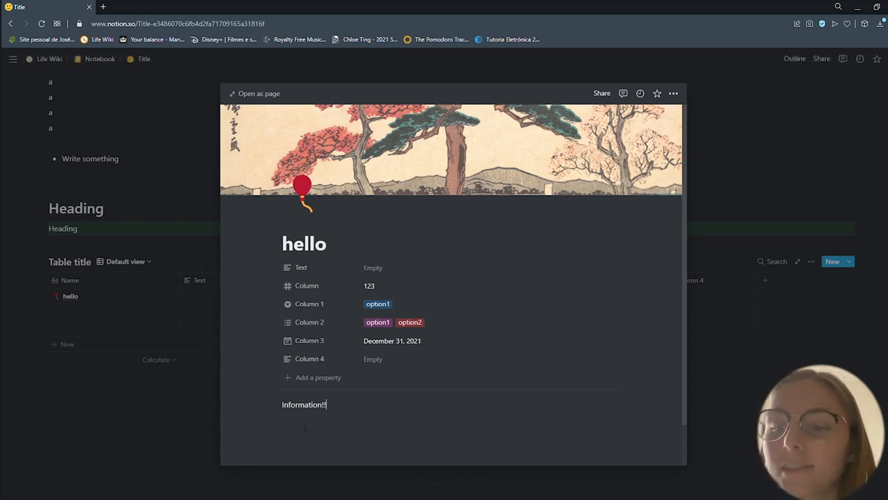
{"action": "left_click", "coordinate": [146, 424]}
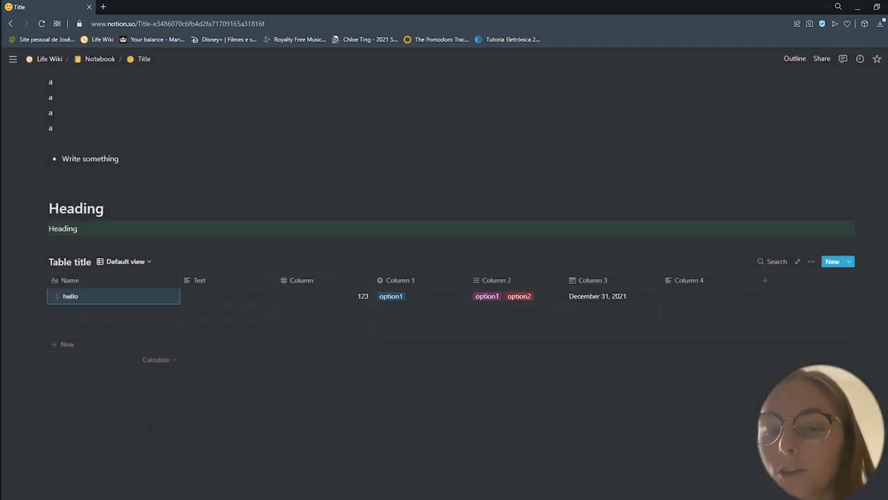
Name the empty row below "hello" in the "Table title" database "Project".
{"action": "left_click", "coordinate": [117, 317]}
{"action": "type", "text": "Pro"}
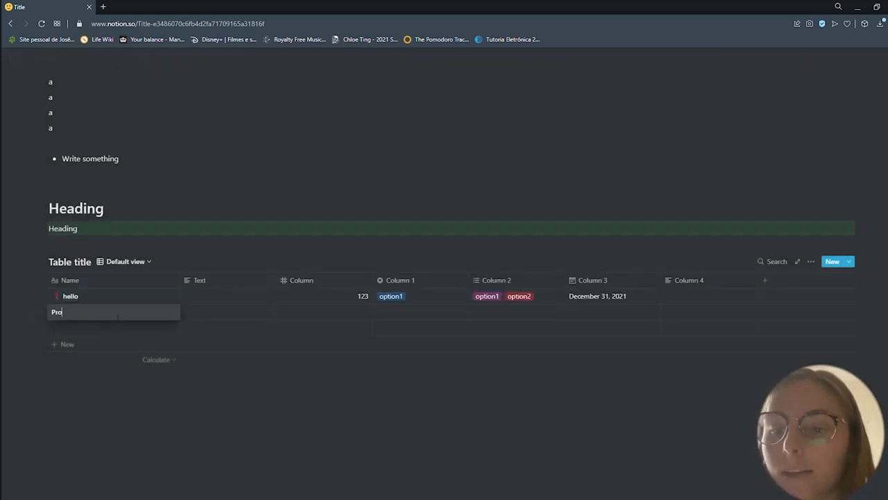
{"action": "type", "text": "ject"}
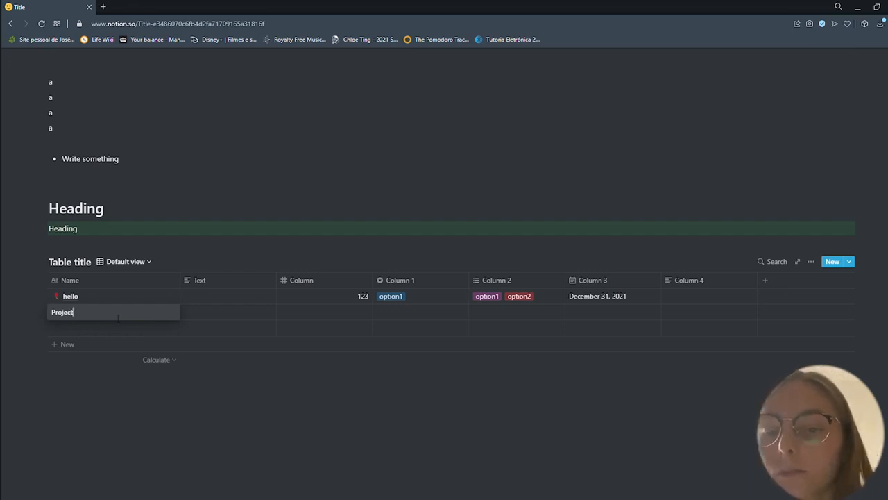
{"action": "key", "text": "Return"}
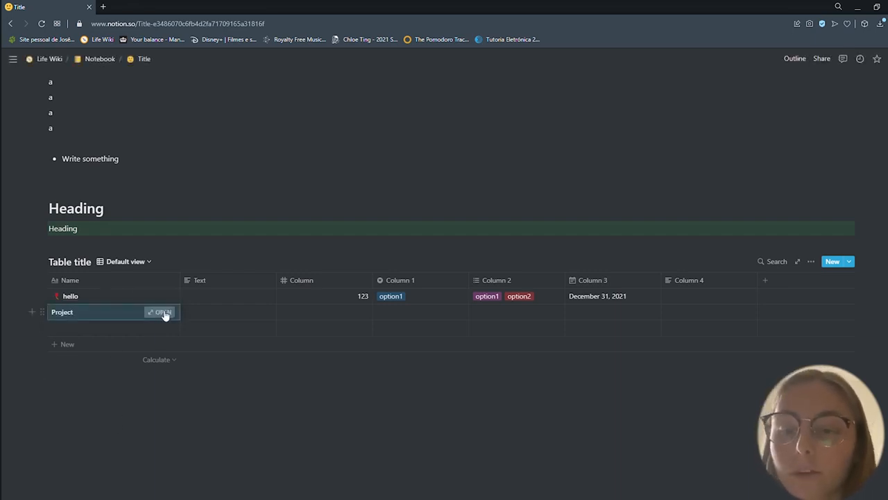
Open the "Project" row as a page and write "Pages, duration" in its body.
{"action": "left_click", "coordinate": [159, 312]}
{"action": "left_click", "coordinate": [301, 308]}
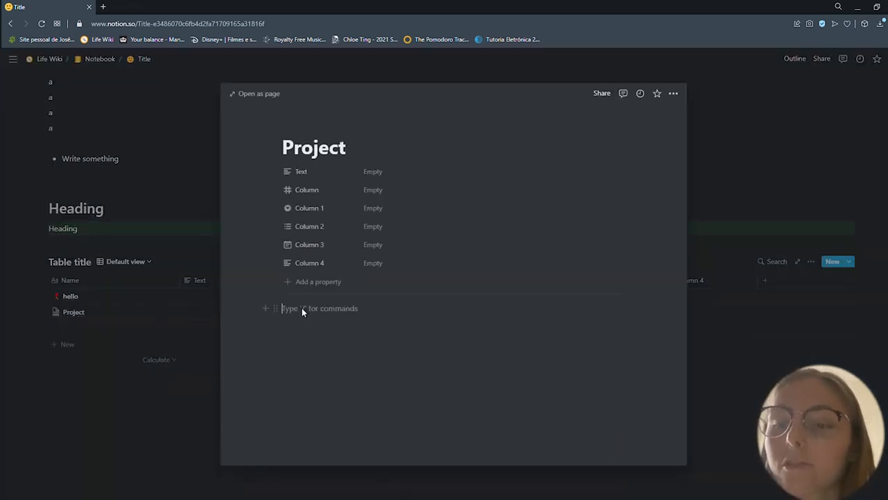
{"action": "type", "text": "Pages, duration"}
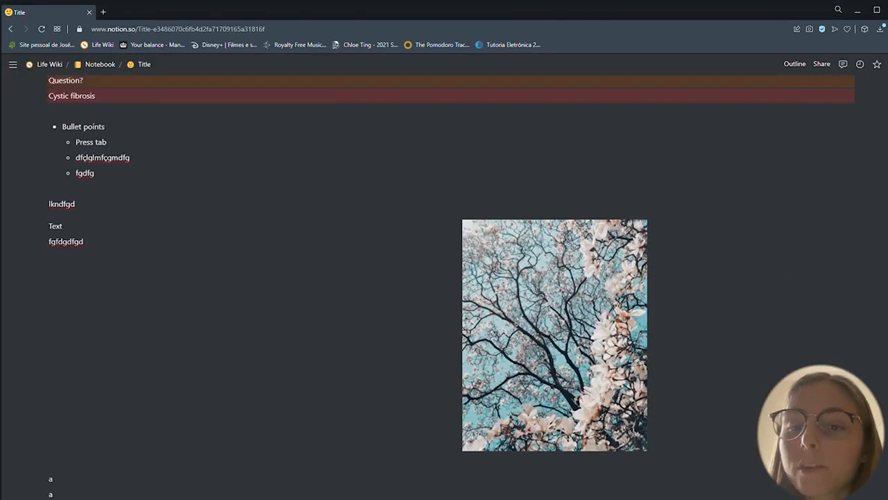
Open the sharing options of the "Title" page and look at the dialog for inviting people.
{"action": "scroll", "coordinate": [736, 203], "scroll_direction": "up", "scroll_amount": 3}
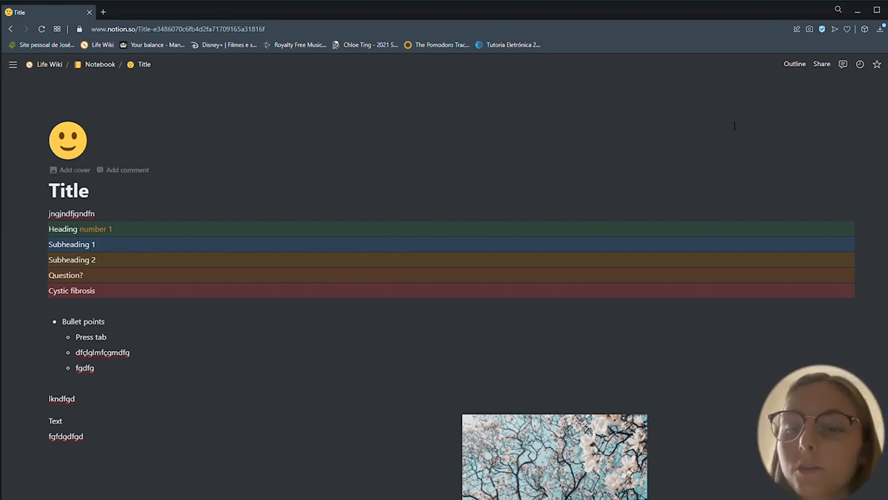
{"action": "left_click", "coordinate": [818, 67]}
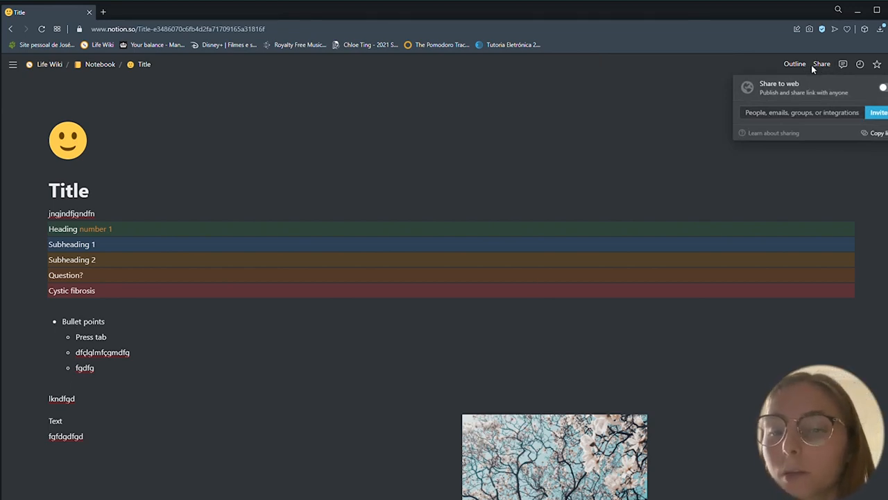
{"action": "left_click", "coordinate": [826, 114]}
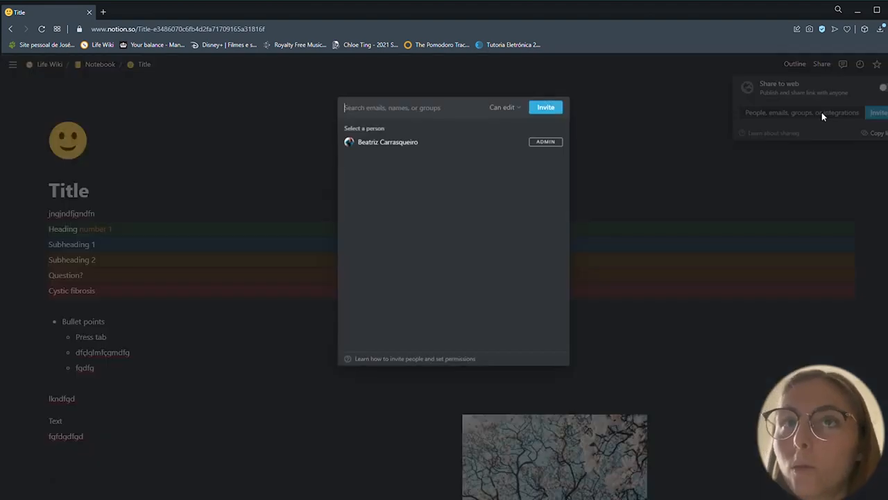
{"action": "left_click", "coordinate": [782, 131]}
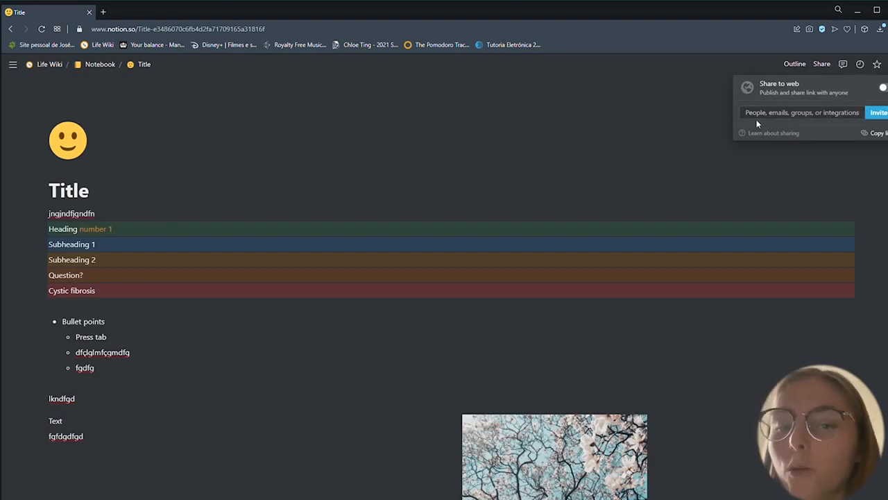
Share the "Title" page to the web and copy its public link.
{"action": "mouse_move", "coordinate": [798, 97]}
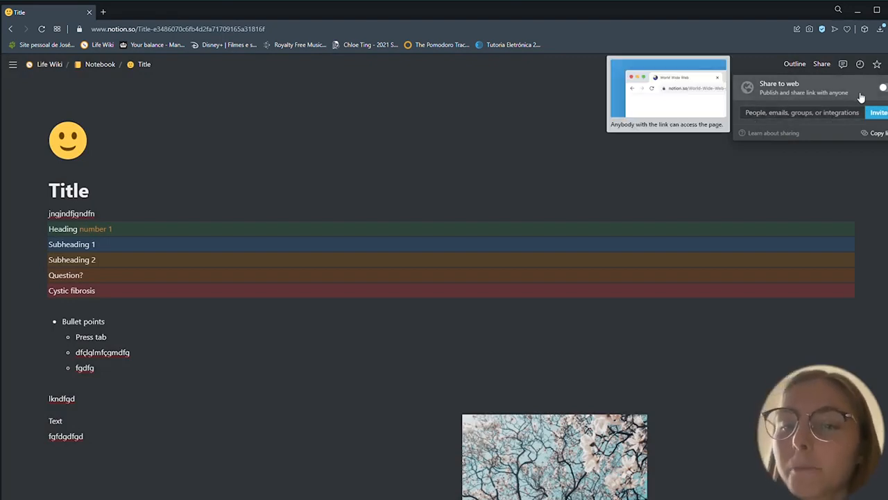
{"action": "left_click", "coordinate": [884, 91]}
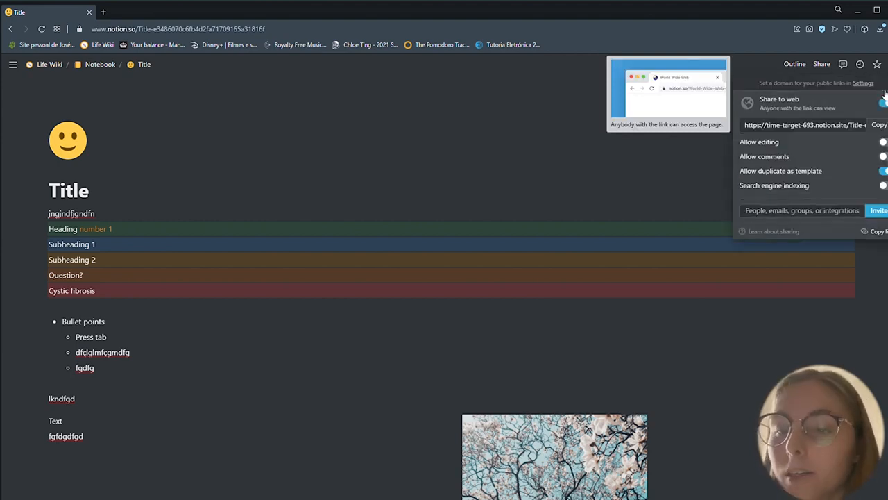
{"action": "left_click", "coordinate": [884, 127]}
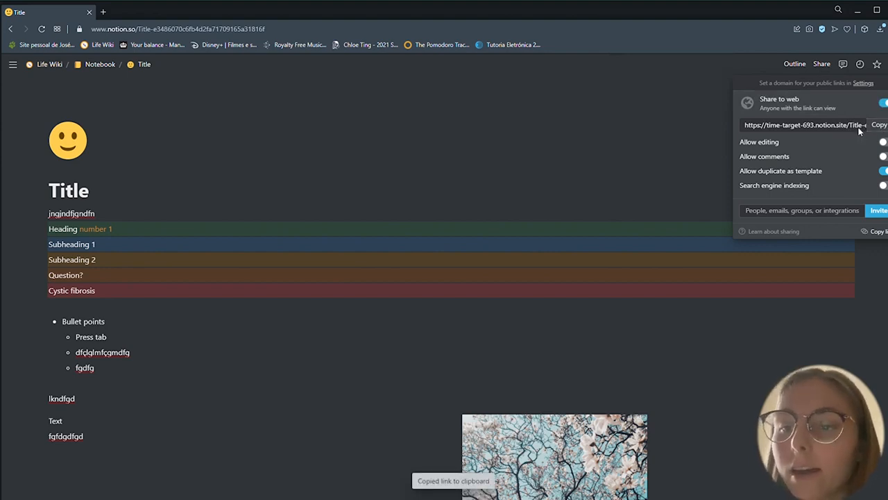
Try allowing editing, comments and search engine indexing on the public page, and switch all three off again.
{"action": "mouse_move", "coordinate": [882, 148]}
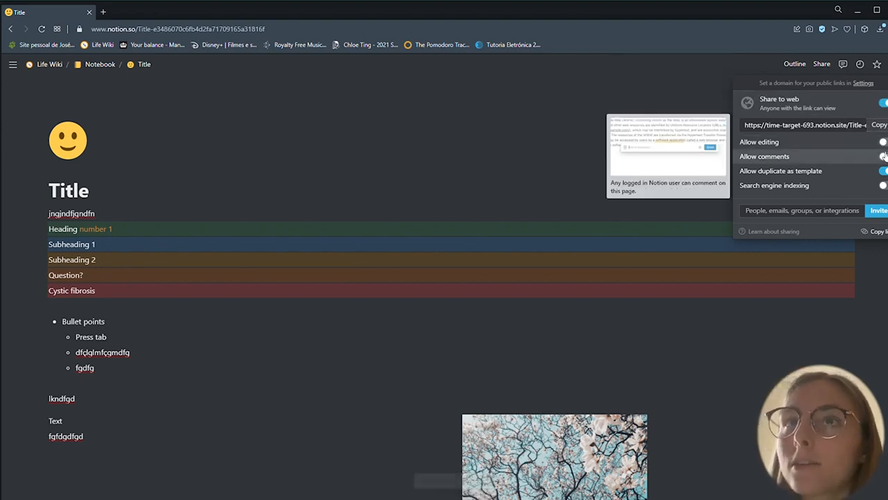
{"action": "mouse_move", "coordinate": [886, 172]}
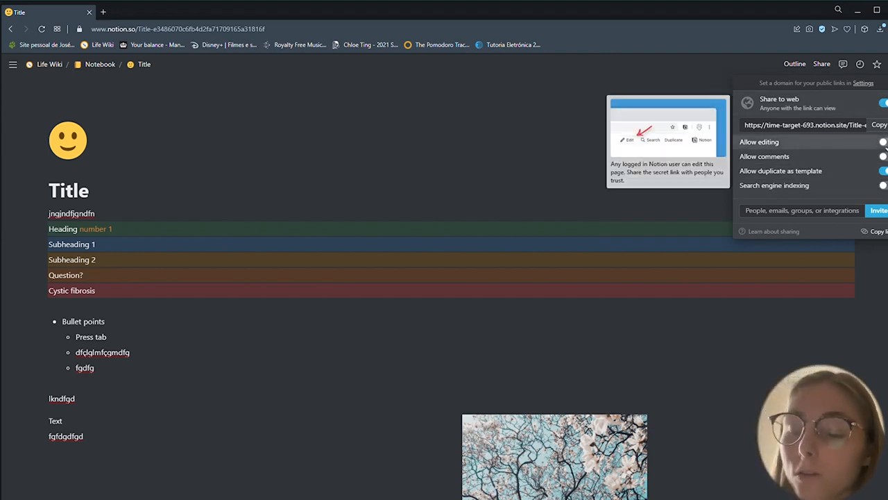
{"action": "left_click", "coordinate": [883, 142]}
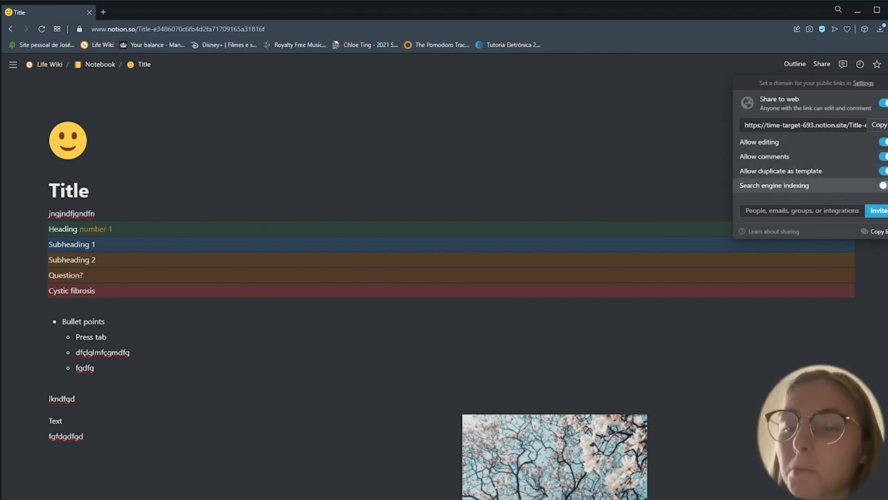
{"action": "left_click", "coordinate": [883, 185]}
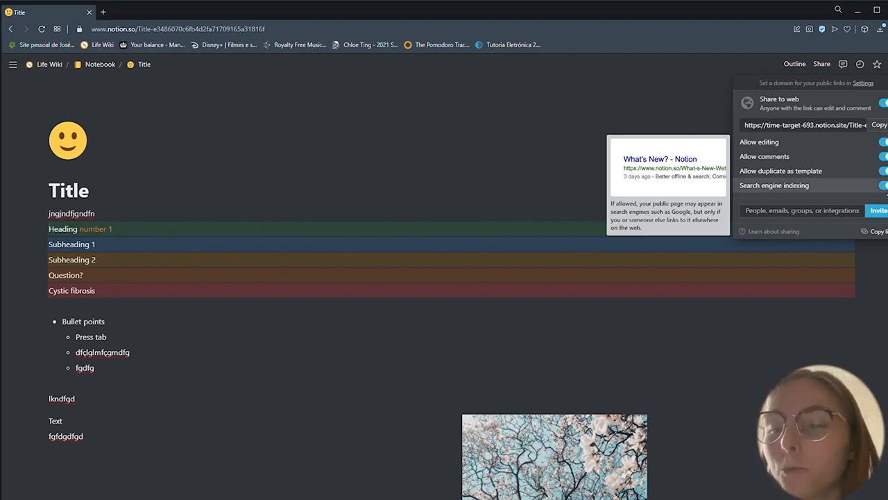
{"action": "left_click", "coordinate": [883, 185]}
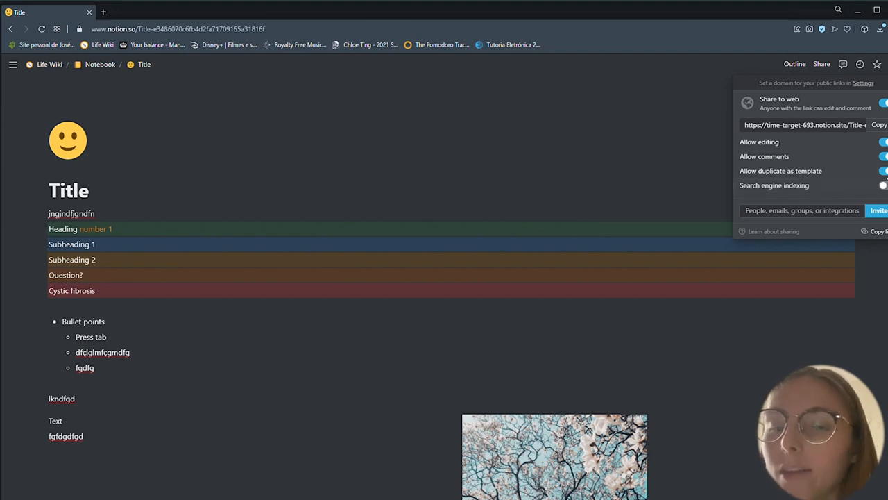
{"action": "left_click", "coordinate": [883, 156]}
{"action": "left_click", "coordinate": [883, 142]}
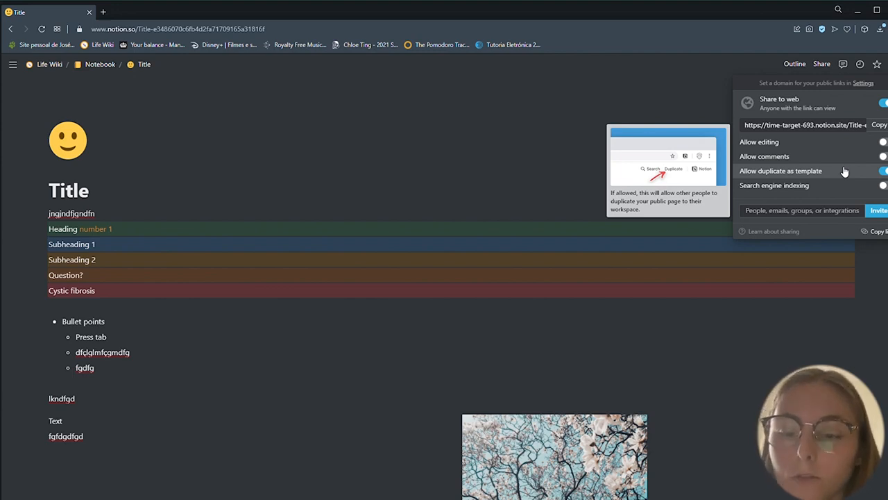
Return to the Notebook page and look at the actions available for the "3º ano, 1º semestre" subpage.
{"action": "left_click", "coordinate": [100, 64]}
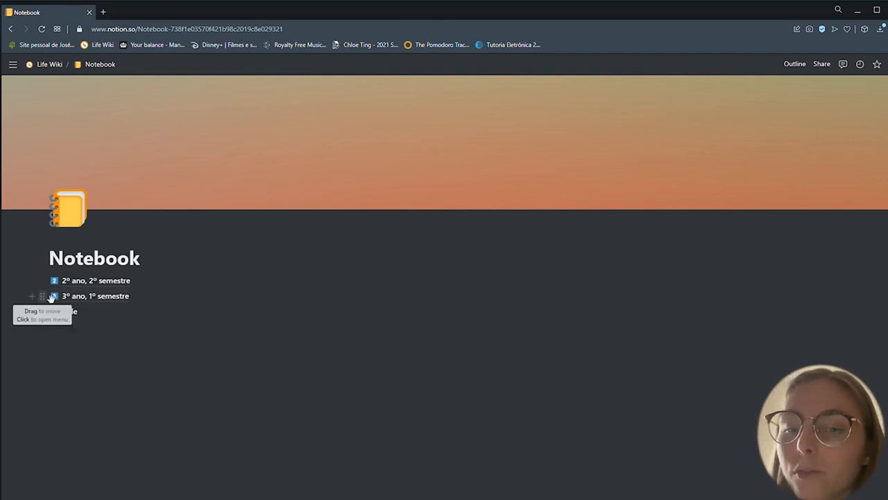
{"action": "left_click", "coordinate": [43, 299]}
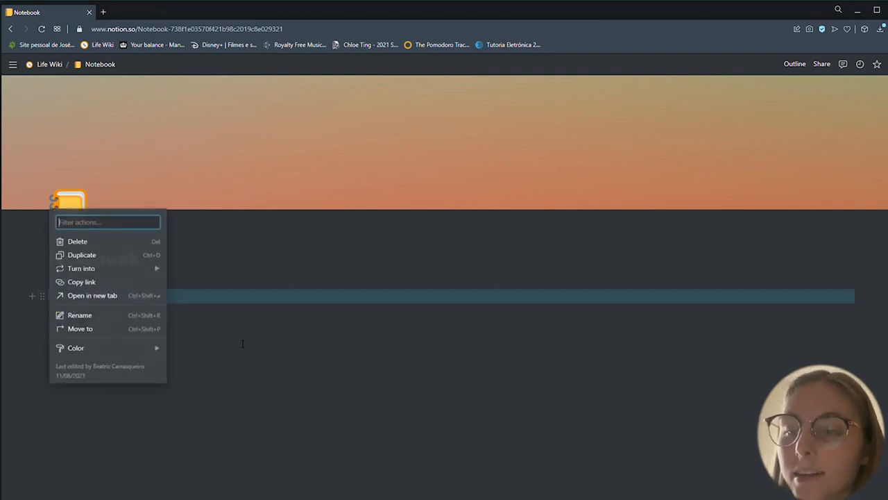
{"action": "left_click", "coordinate": [242, 343]}
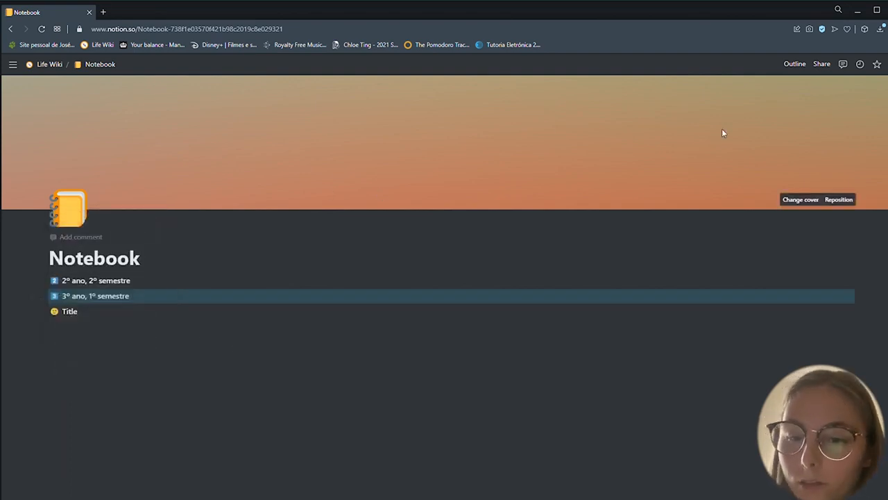
Create a new workspace with the "For myself" option and keep the suggested starter templates.
{"action": "left_click", "coordinate": [13, 65]}
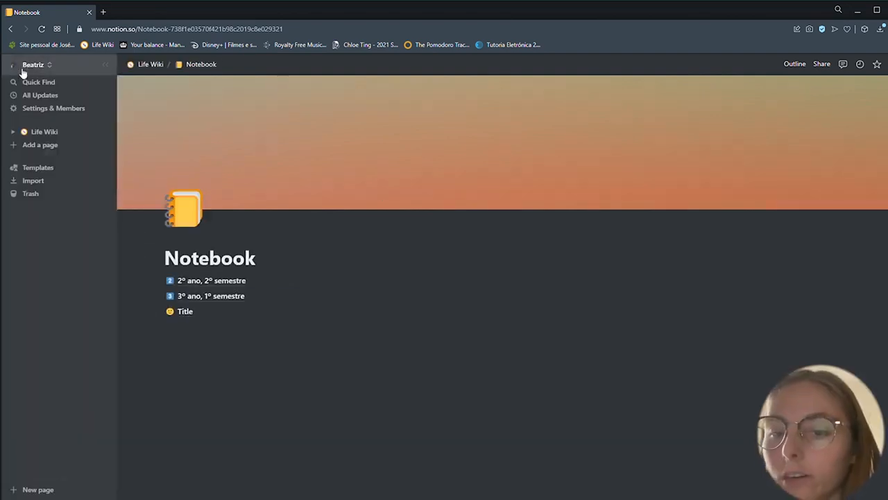
{"action": "left_click", "coordinate": [29, 68]}
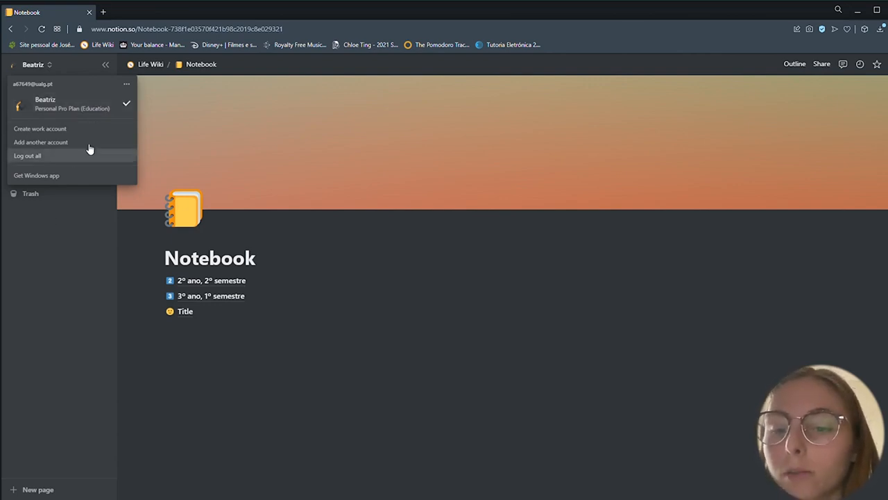
{"action": "left_click", "coordinate": [127, 86]}
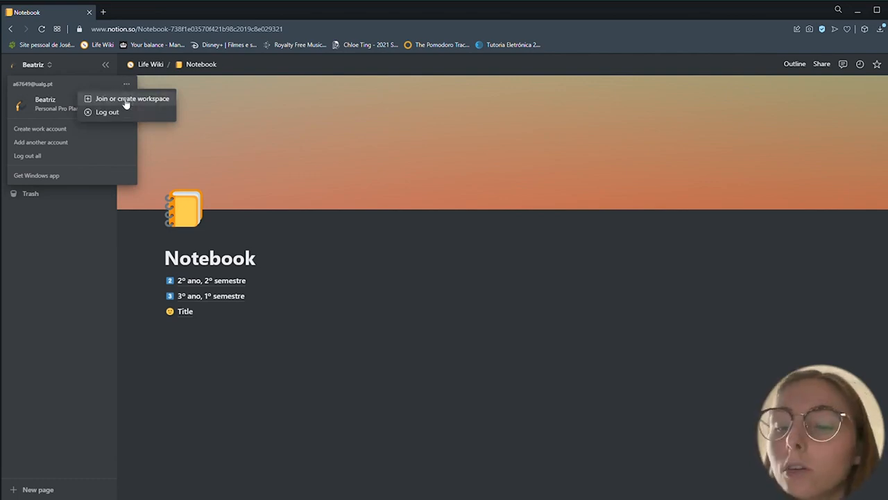
{"action": "left_click", "coordinate": [126, 102]}
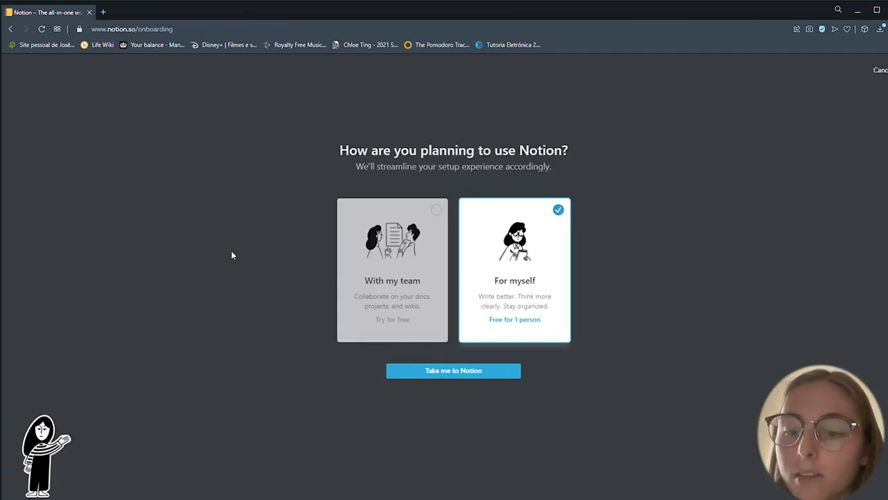
{"action": "left_click", "coordinate": [482, 369]}
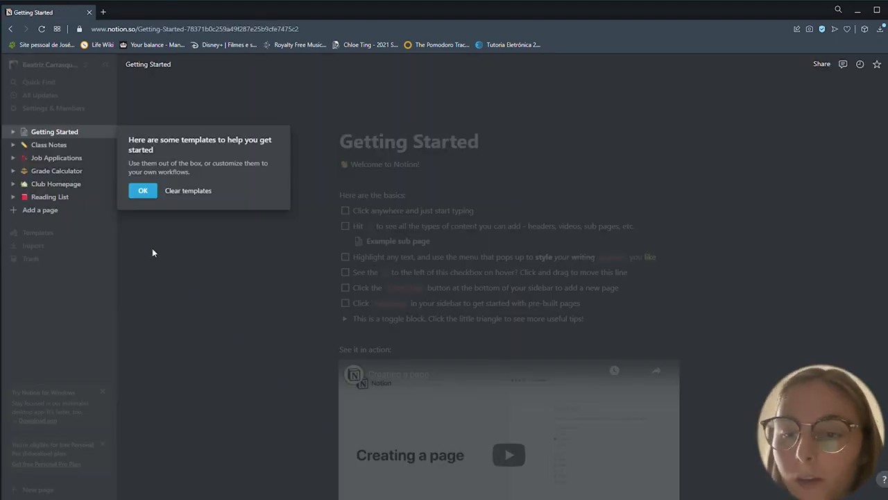
{"action": "left_click", "coordinate": [143, 191]}
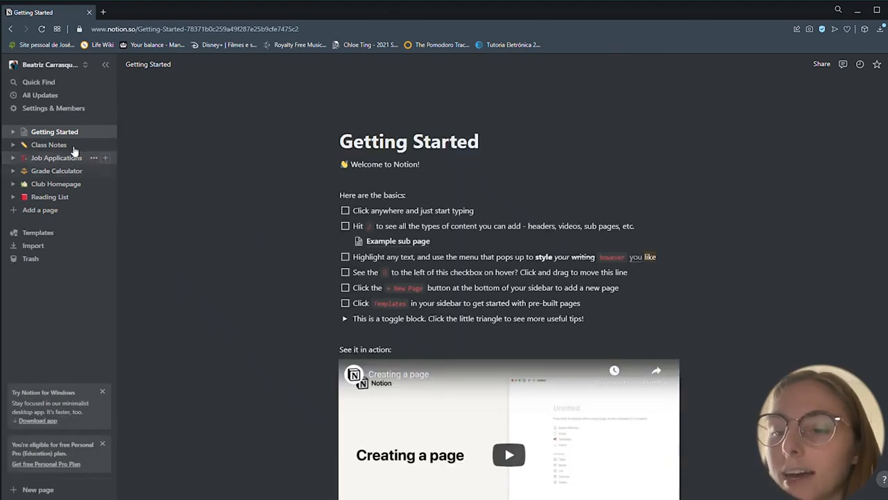
Open the new workspace's settings and review the options from its name and icon down to deleting the entire workspace.
{"action": "left_click", "coordinate": [42, 68]}
{"action": "left_click", "coordinate": [42, 68]}
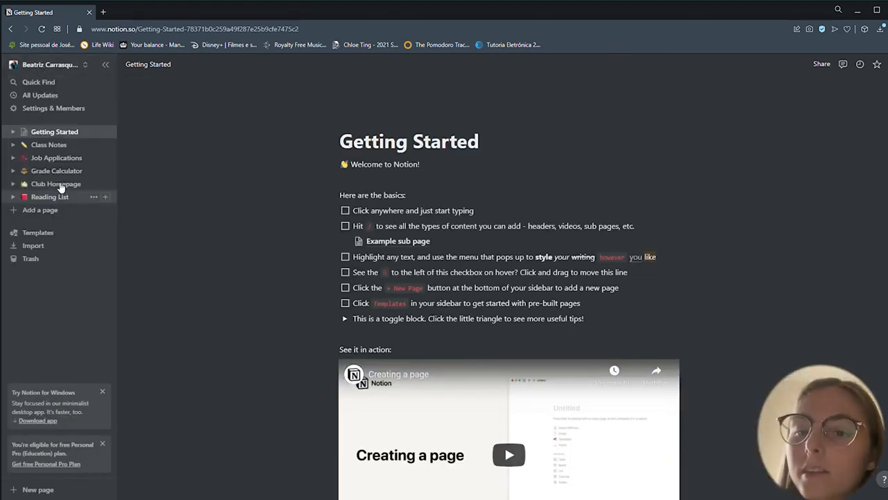
{"action": "left_click", "coordinate": [52, 109]}
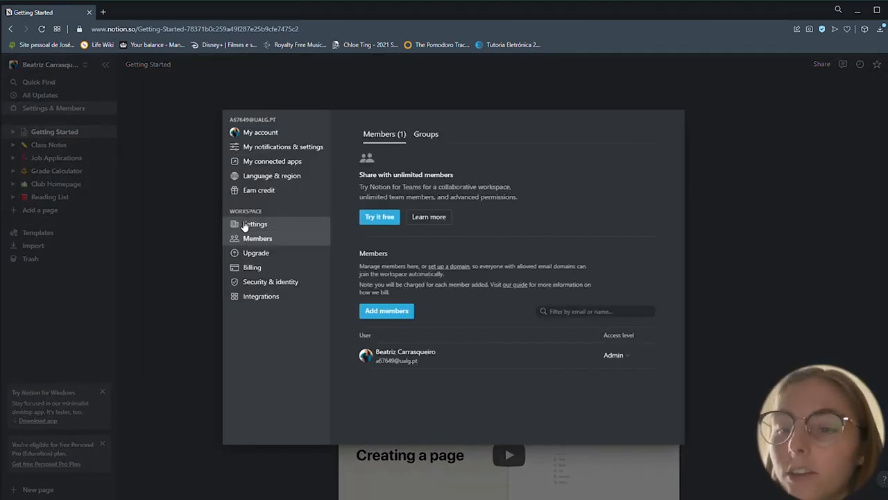
{"action": "left_click", "coordinate": [246, 225]}
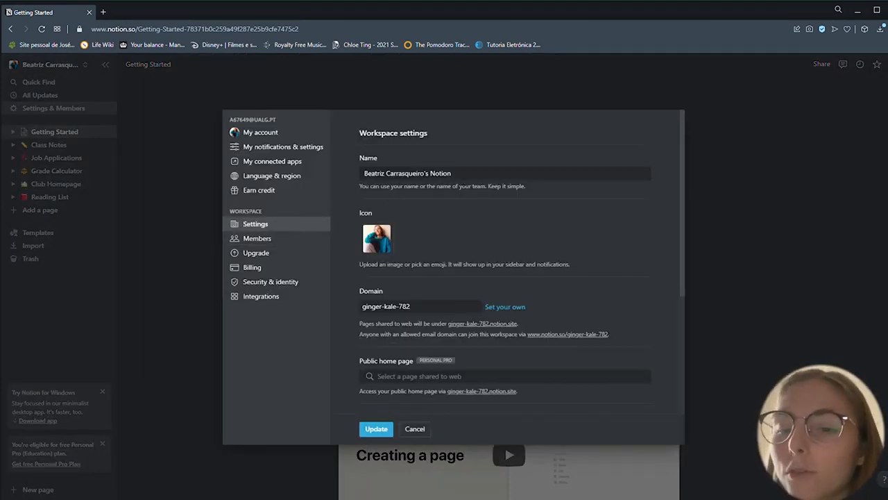
{"action": "left_click", "coordinate": [416, 172]}
{"action": "left_click", "coordinate": [453, 251]}
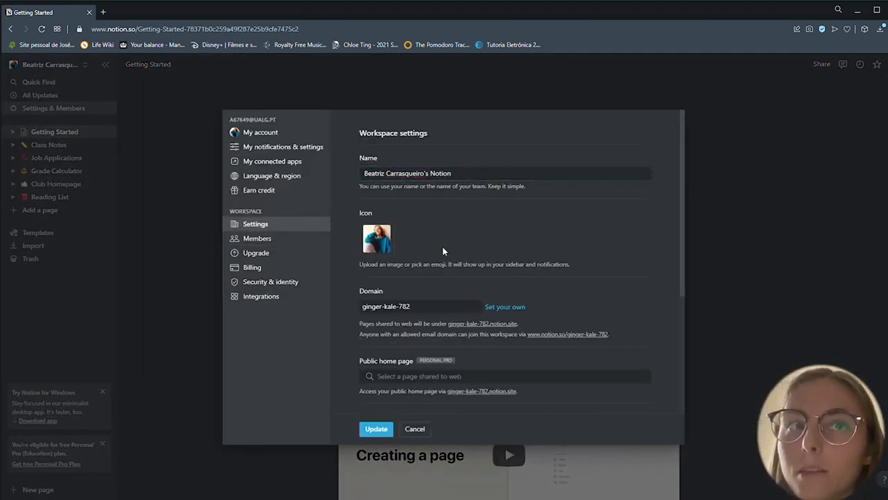
{"action": "scroll", "coordinate": [433, 389], "scroll_direction": "down", "scroll_amount": 1}
{"action": "scroll", "coordinate": [437, 406], "scroll_direction": "down", "scroll_amount": 3}
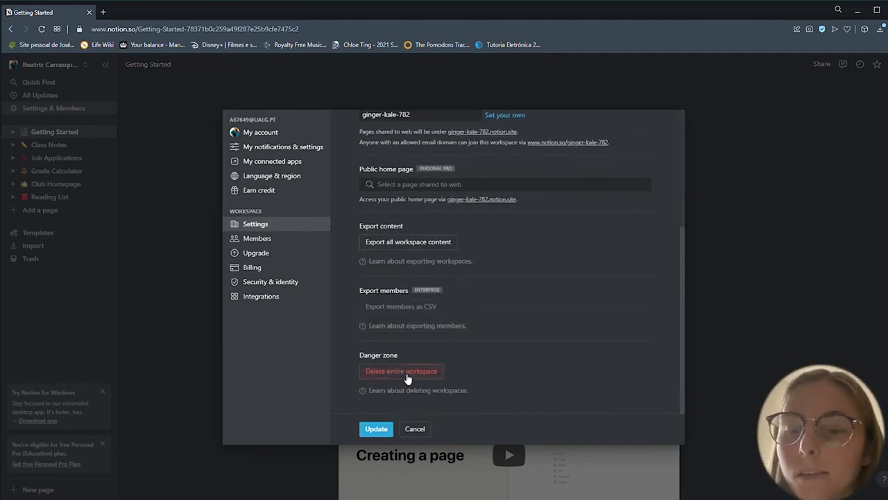